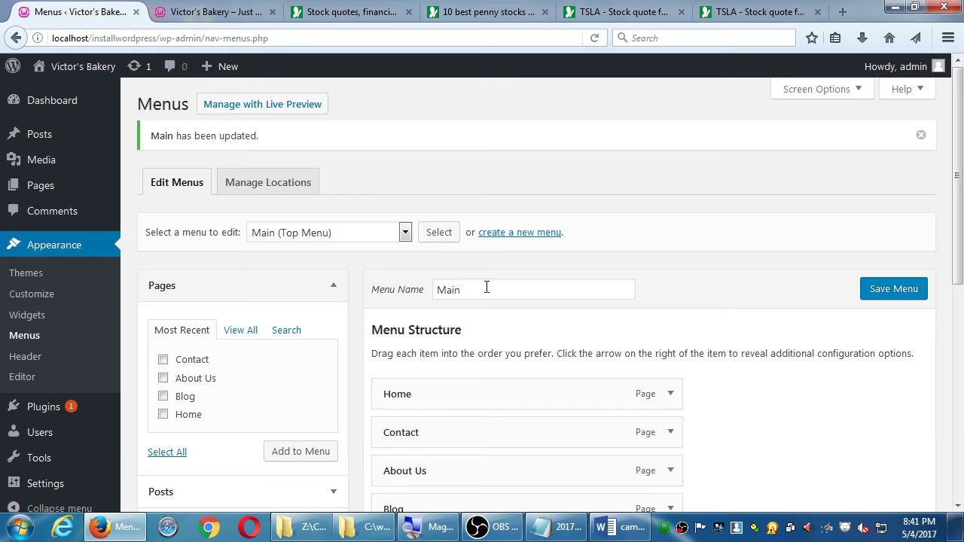
Close the Firefox window showing the WordPress Menus page
key("alt+F4")
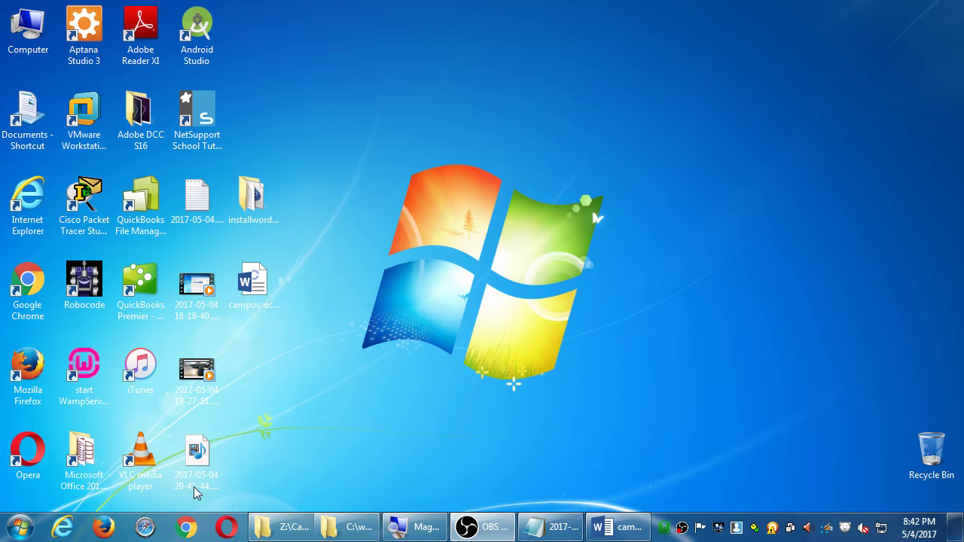
left_click(187, 527)
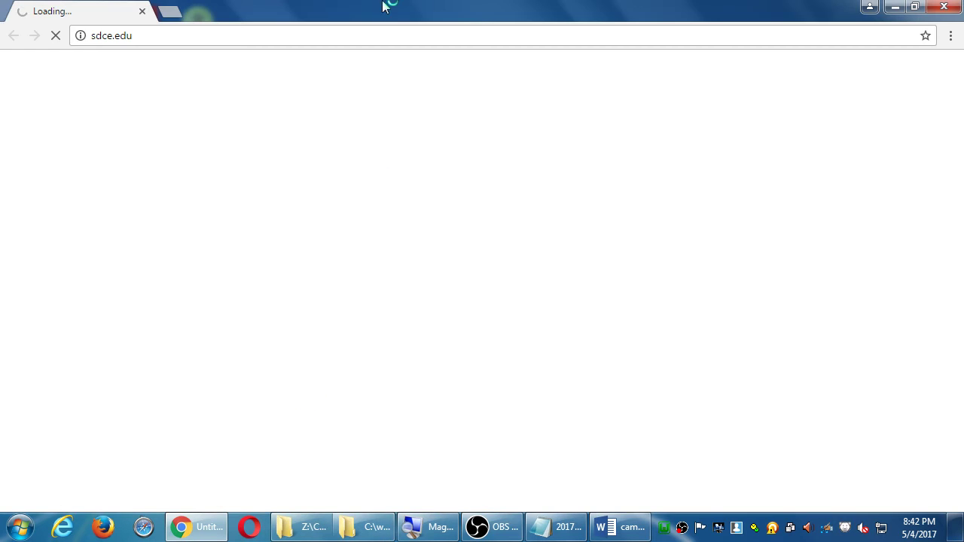
left_click(347, 34)
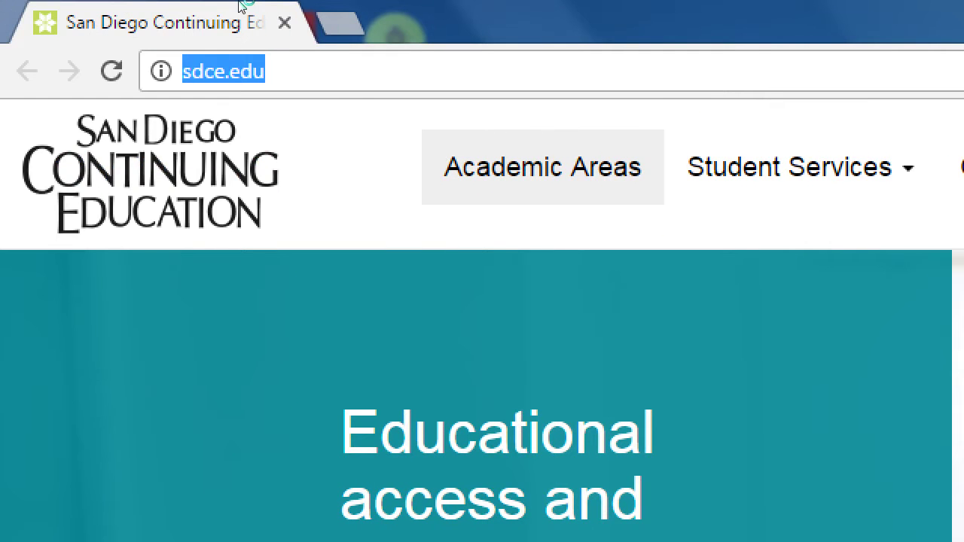
type("http:")
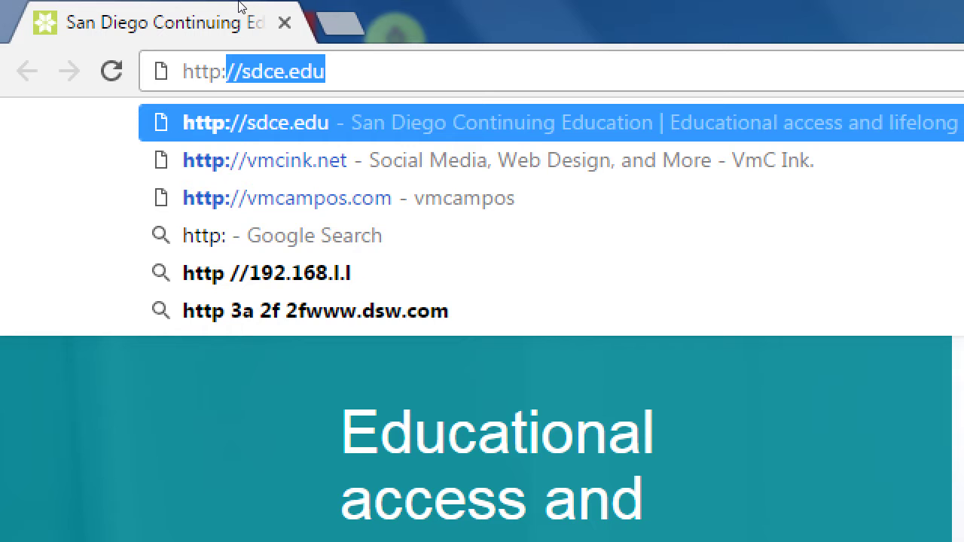
type("//locla")
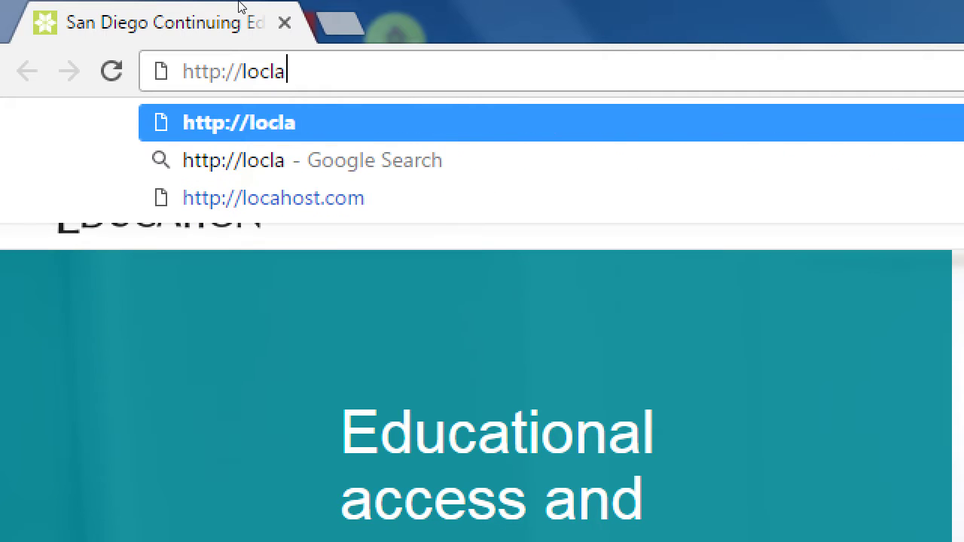
key("BackSpace")
key("BackSpace")
type("alhost/")
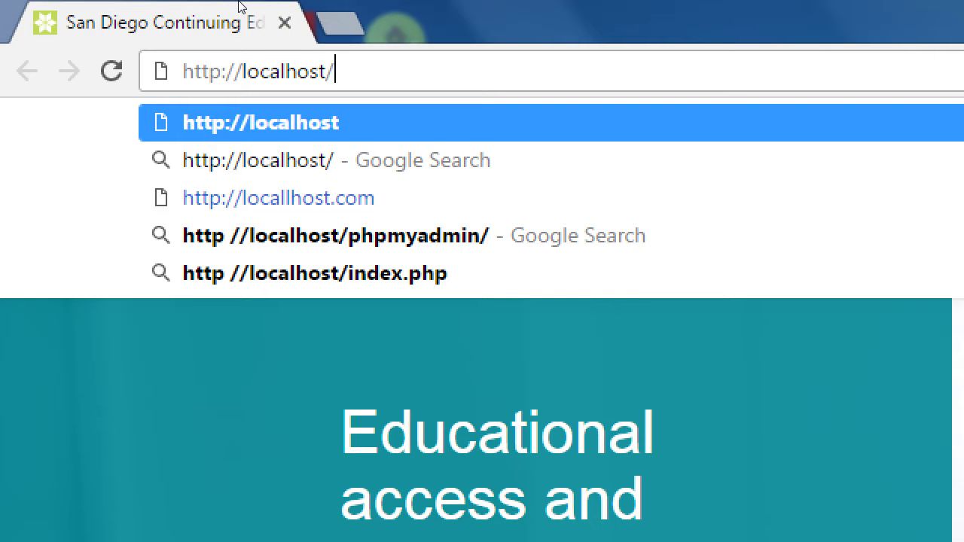
type("installwordpress")
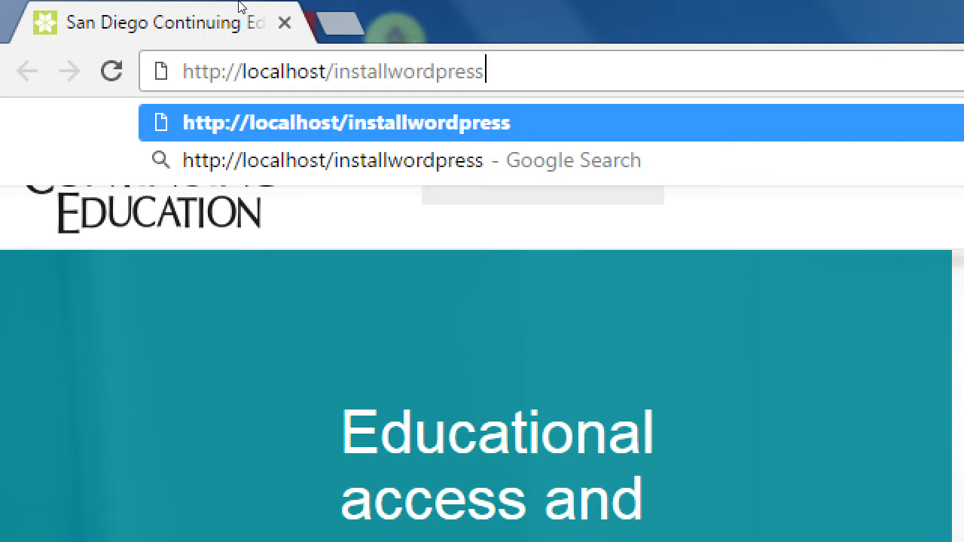
key("Return")
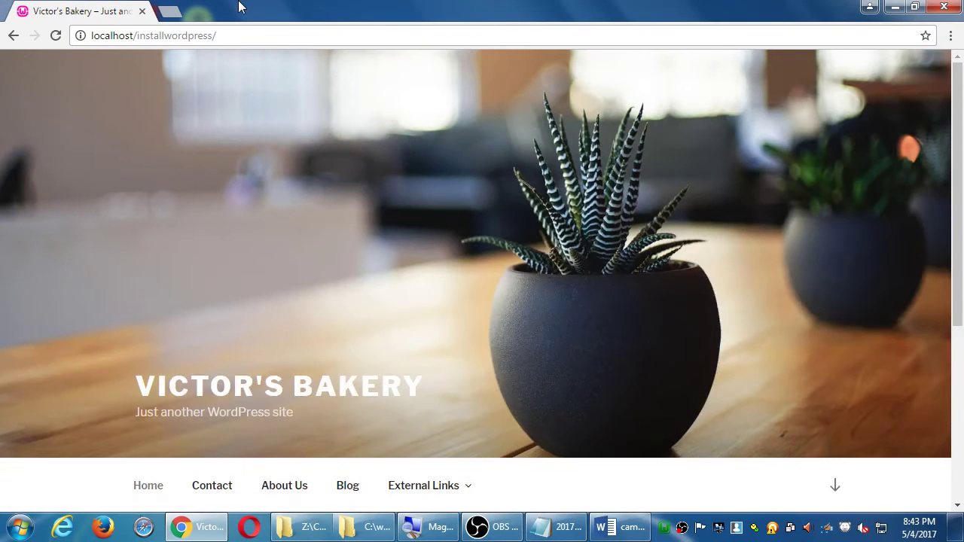
Look over the bakery home page, then append wp-admin to the site address
scroll(87, 119, "down", 5)
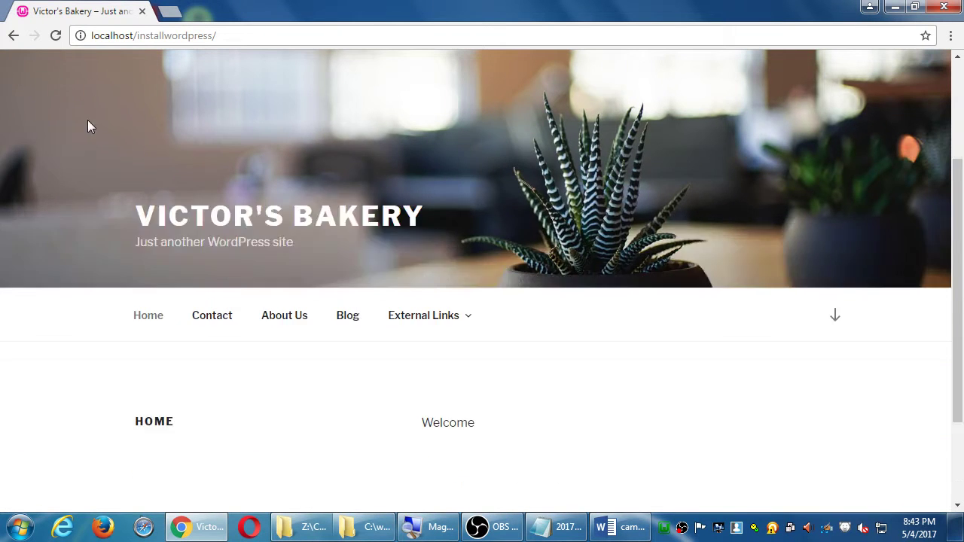
scroll(500, 344, "up", 5)
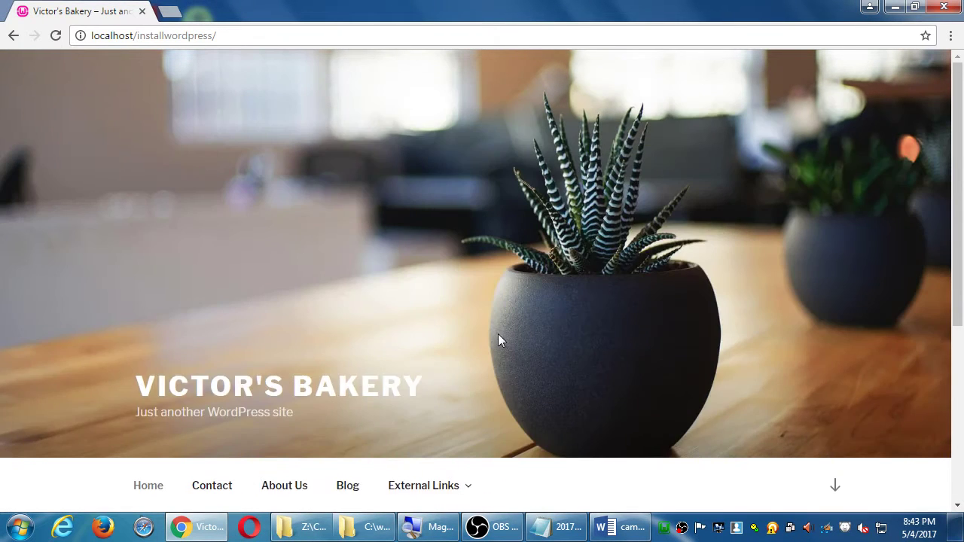
scroll(498, 339, "down", 4)
scroll(497, 339, "up", 2)
scroll(497, 339, "up", 3)
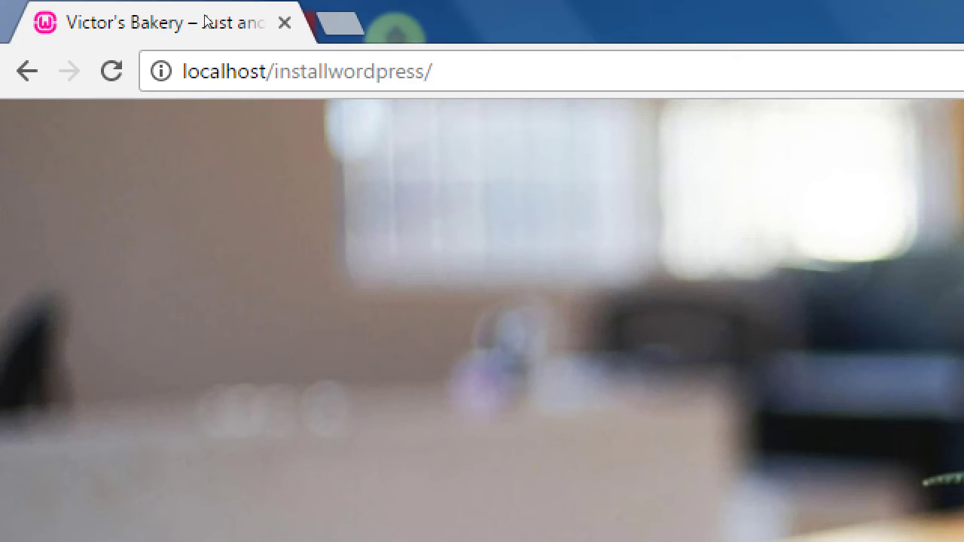
key("ctrl+l")
key("End")
type("wp-admin")
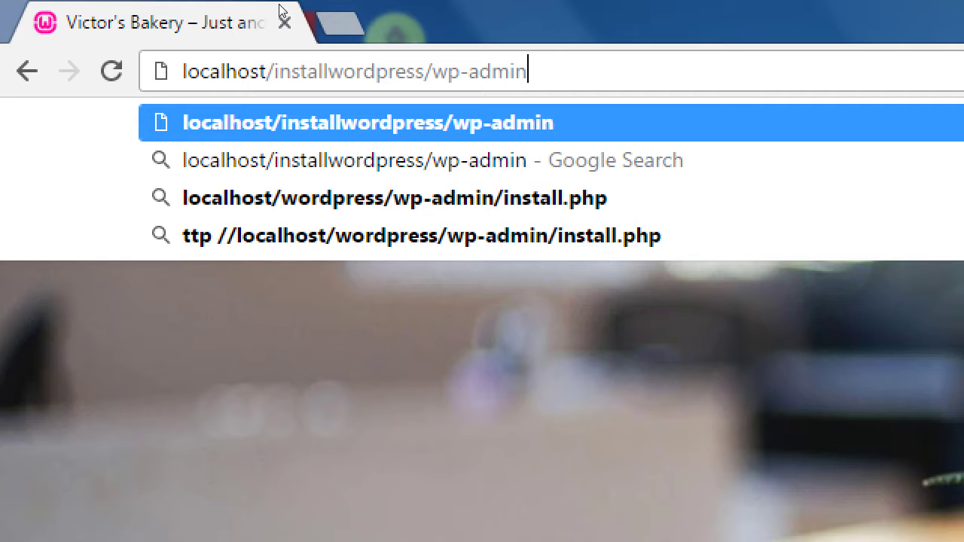
Complete and copy the full localhost/installwordpress/wp-admin address, then switch windows
key("ctrl+shift+Left")
key("shift+Left")
key("shift+Left")
key("shift+Left")
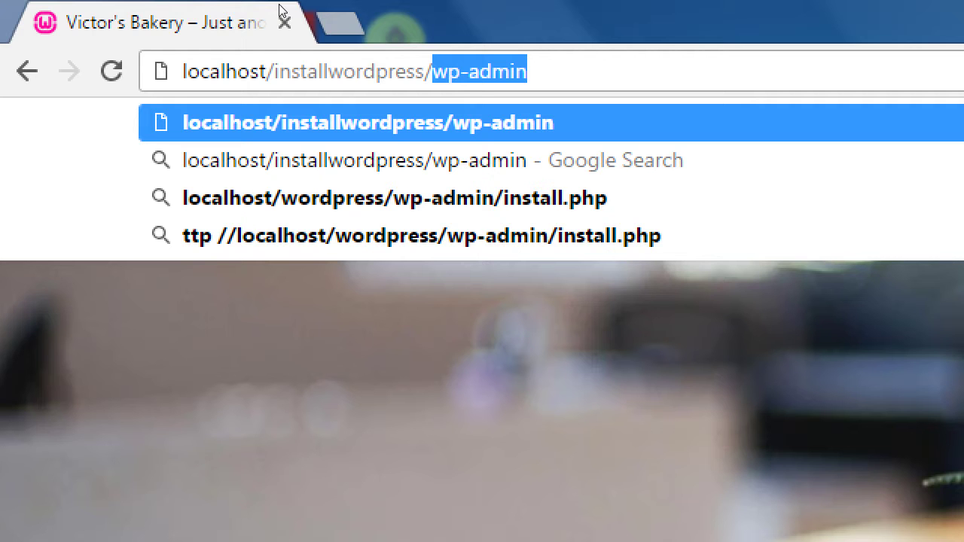
key("End")
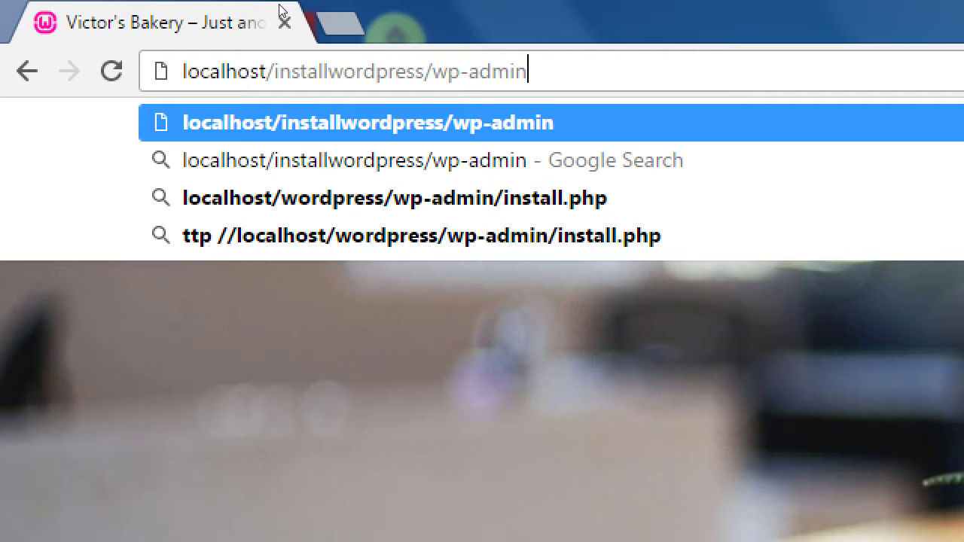
key("ctrl+a")
key("ctrl+c")
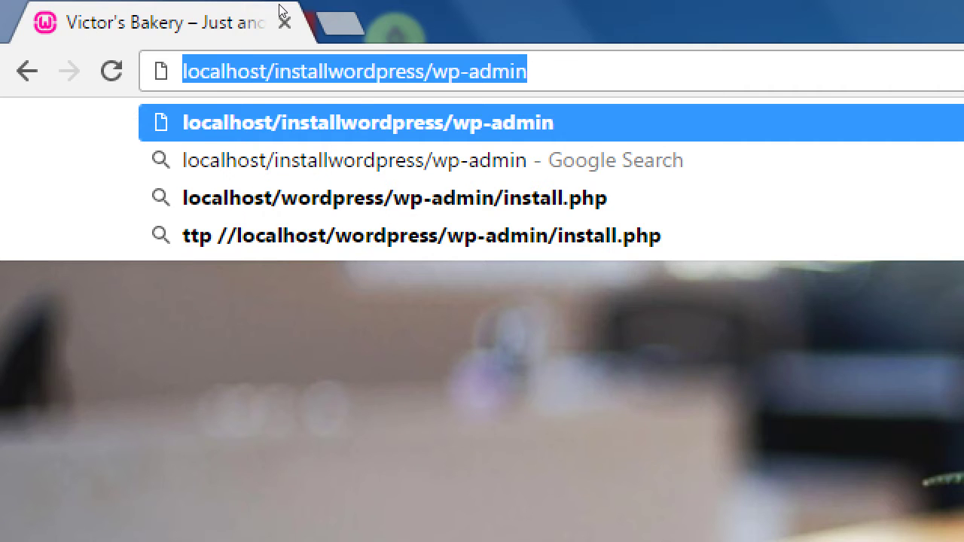
key("alt+Tab")
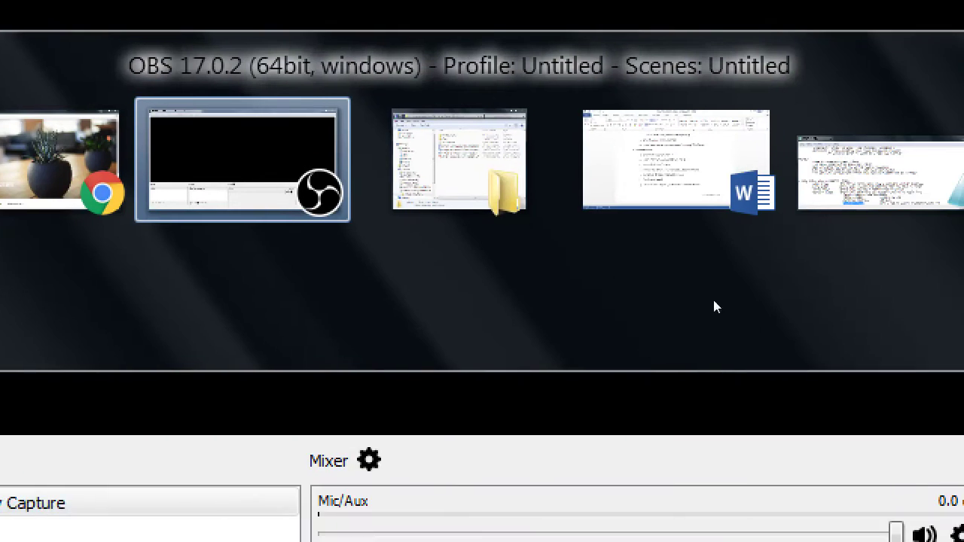
Paste the admin address at the end of the Notepad handout with 'To get back to your site:'
key("alt+Tab")
key("alt+Tab")
key("alt+Tab")
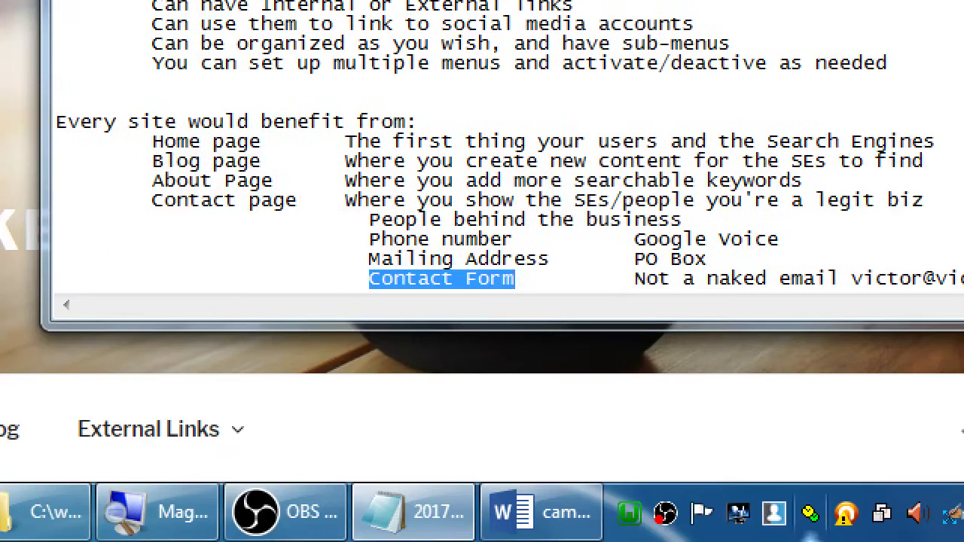
key("ctrl+End")
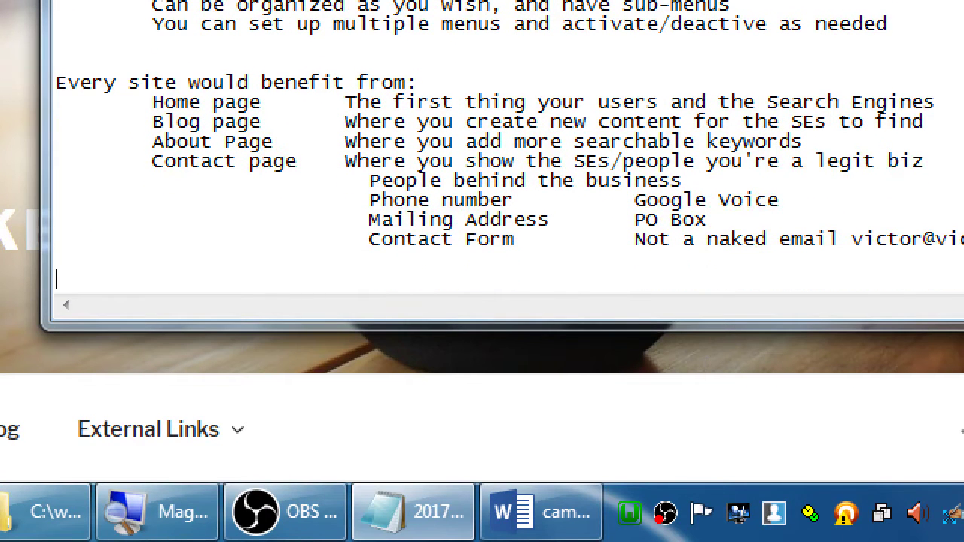
key("ctrl+v")
type("To g")
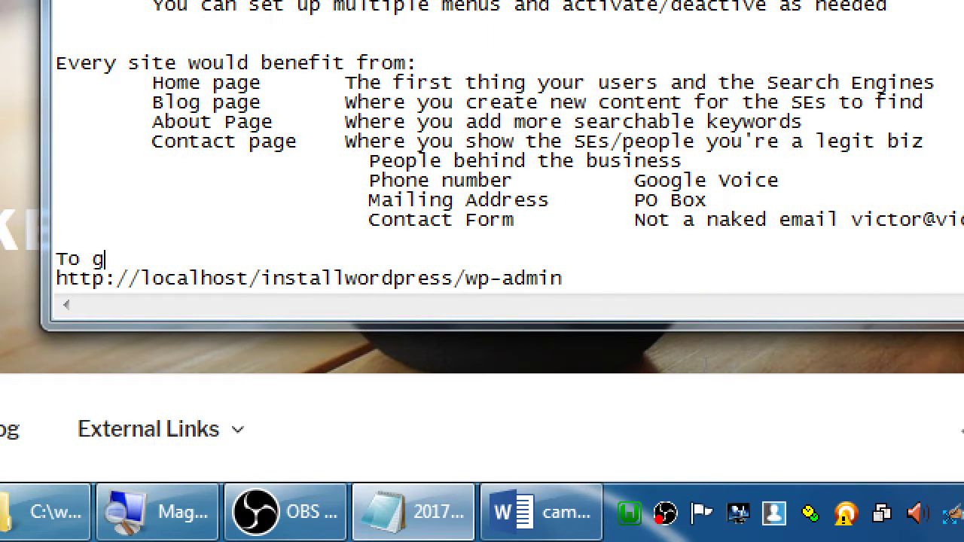
type("et back to your site:")
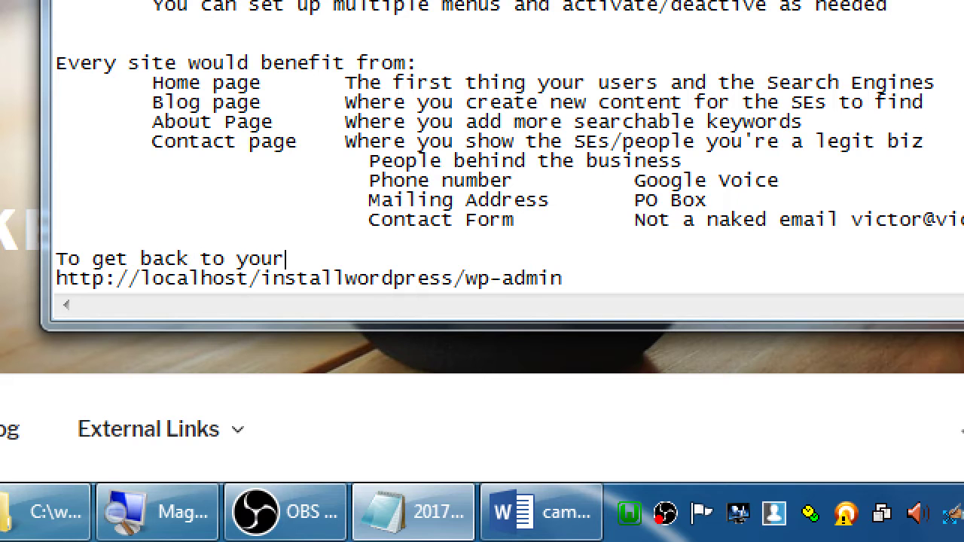
Replace installwordpress in the pasted address with the THESITEFOLDER! placeholder
key("Down")
key("End")
key("ctrl+Left")
key("Left")
key("Left")
key("Left")
key("Left")
key("shift+Home")
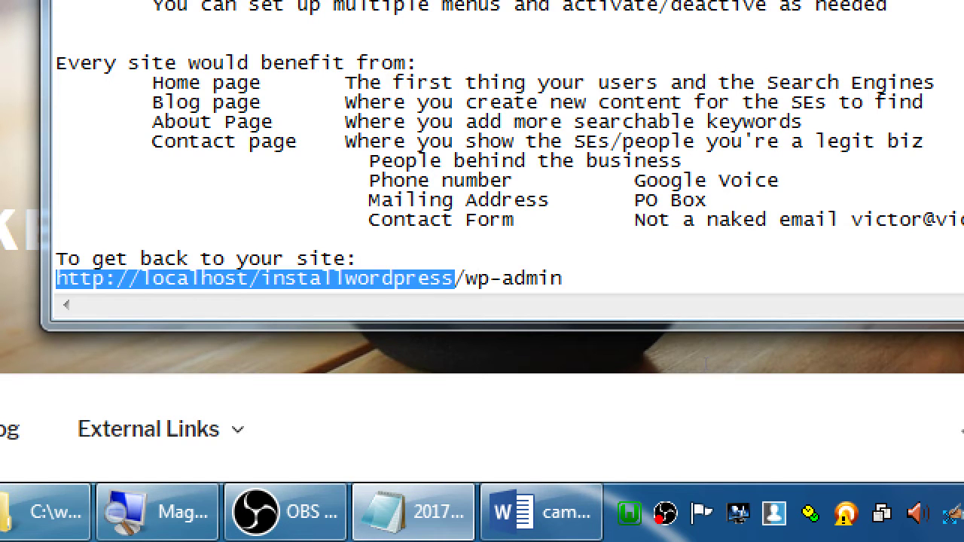
key("shift+Right")
key("shift+Right")
key("shift+Right")
key("shift+Right")
key("shift+Right")
key("shift+Right")
key("shift+Right")
key("shift+Right")
key("shift+Right")
key("shift+Right")
key("shift+Right")
key("shift+Right")
key("shift+Right")
key("shift+Right")
key("shift+Right")
key("shift+Right")
key("shift+Right")
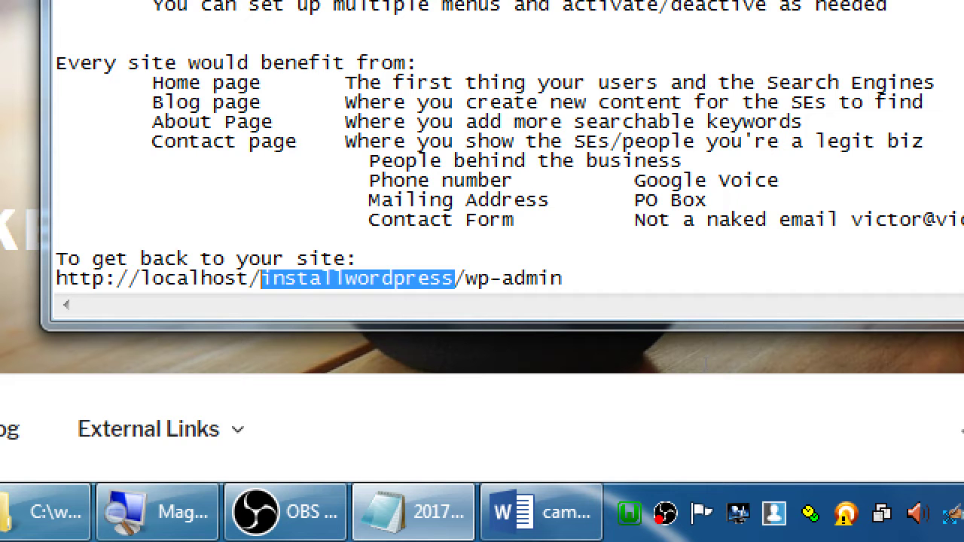
type("THESITEFO")
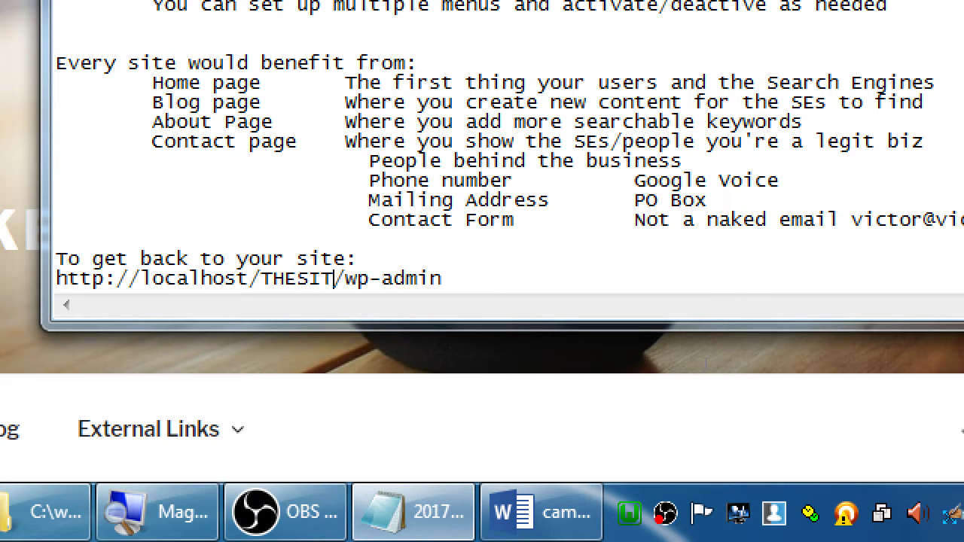
type("LDER!")
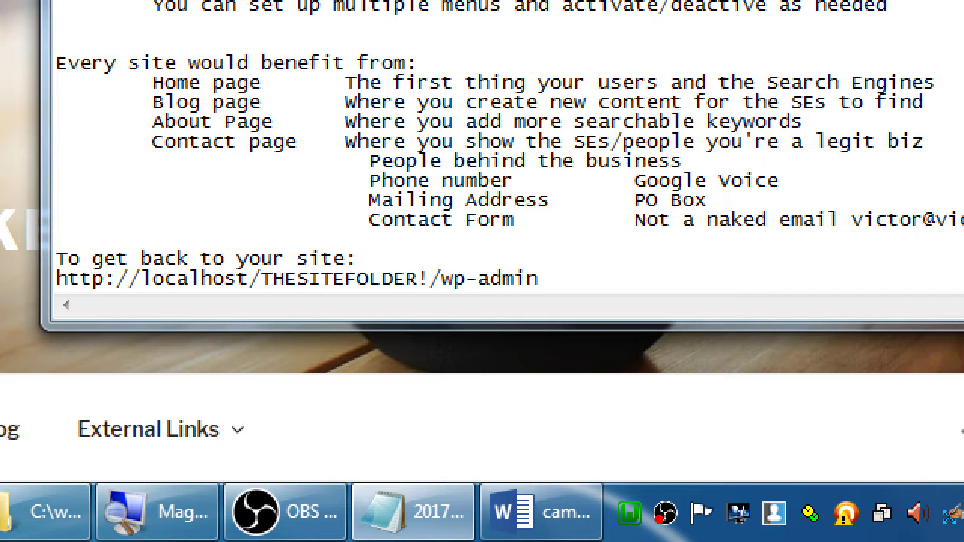
Select the wp-admin part, then the THESITEFOLDER! placeholder in the return URL
key("shift+Left")
key("shift+Left")
key("shift+Left")
key("shift+Left")
key("shift+Left")
key("shift+Left")
key("shift+Left")
key("shift+Left")
key("shift+Left")
key("shift+Left")
key("shift+Left")
key("shift+Left")
key("shift+Left")
key("shift+Left")
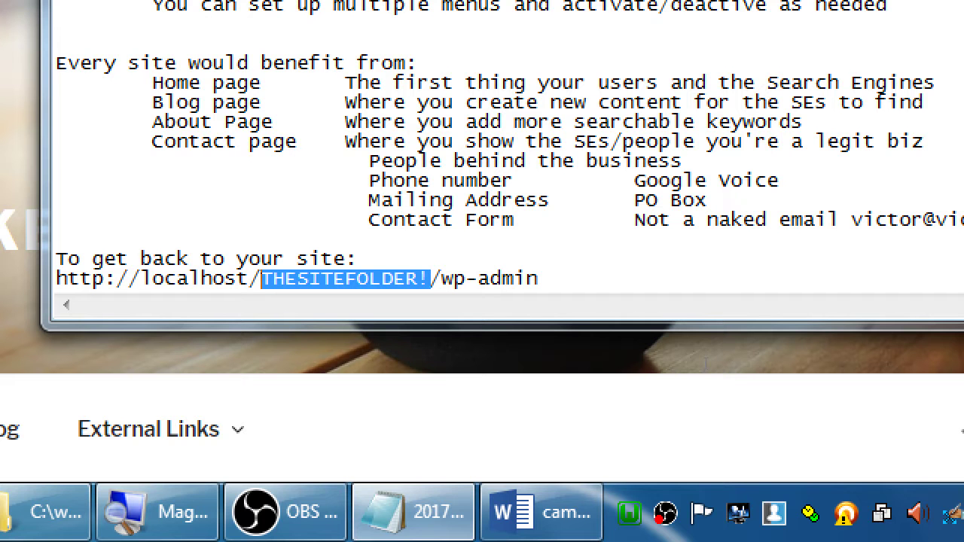
key("Right")
key("Right")
key("Right")
key("Right")
key("Right")
key("Right")
key("Right")
key("Right")
key("Right")
key("Right")
key("Right")
key("Right")
key("Right")
key("Right")
key("Right")
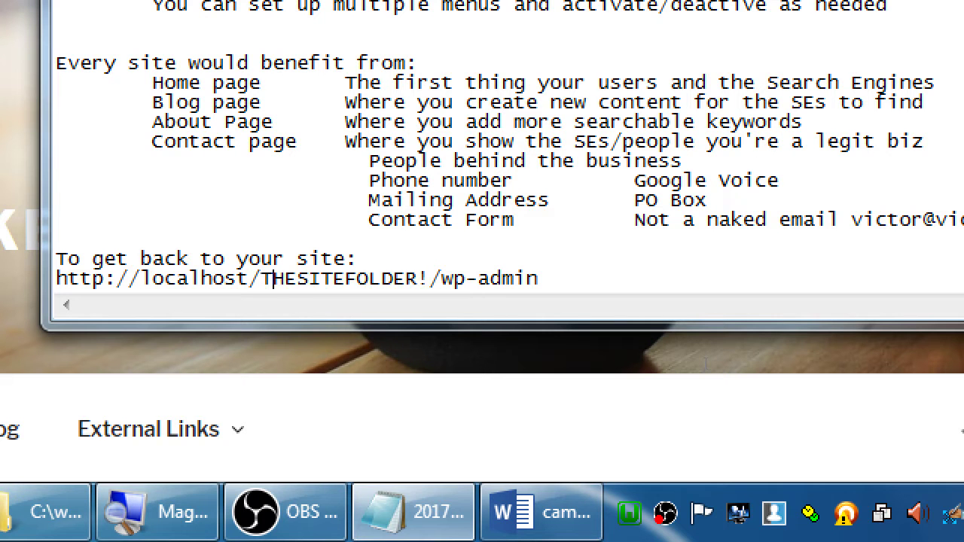
key("shift+Right")
key("shift+Right")
key("shift+Right")
key("shift+Right")
key("shift+Right")
key("shift+Right")
key("shift+Right")
key("shift+Right")
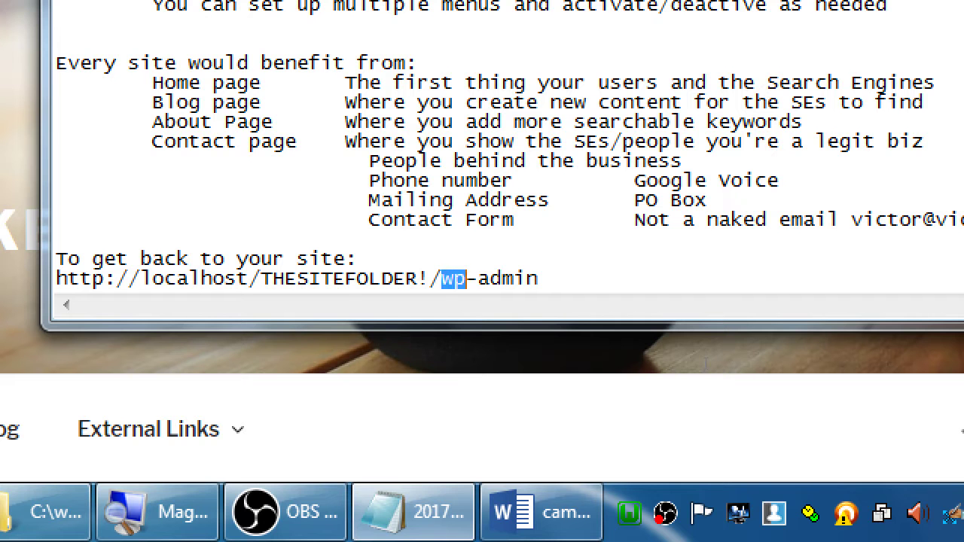
key("Left")
key("Left")
key("Left")
key("Left")
key("Left")
key("Left")
key("Left")
key("Left")
key("Left")
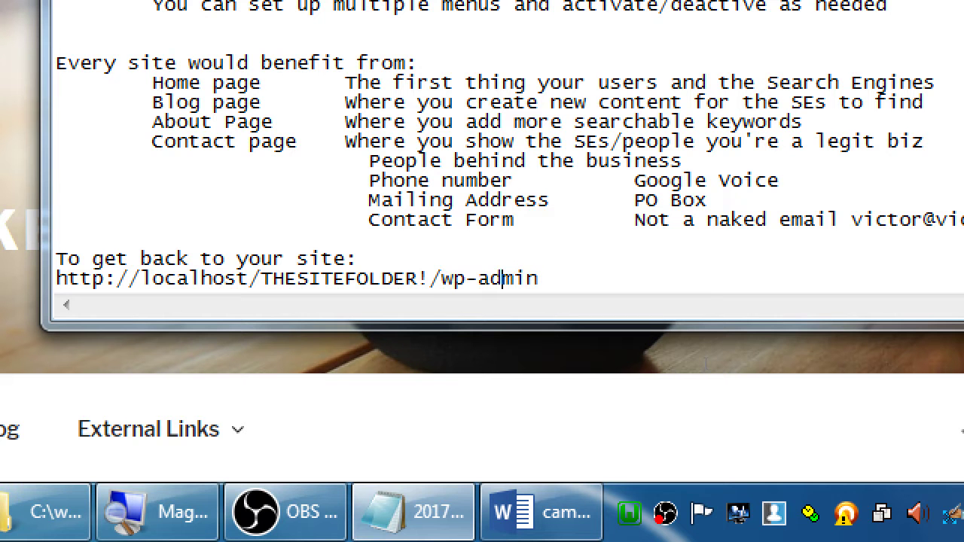
key("shift+Left")
key("shift+Left")
key("shift+Left")
key("shift+Left")
key("shift+Left")
key("shift+Left")
key("shift+Left")
key("shift+Left")
key("shift+Left")
key("shift+Left")
key("shift+Left")
key("shift+Left")
key("shift+Left")
key("shift+Left")
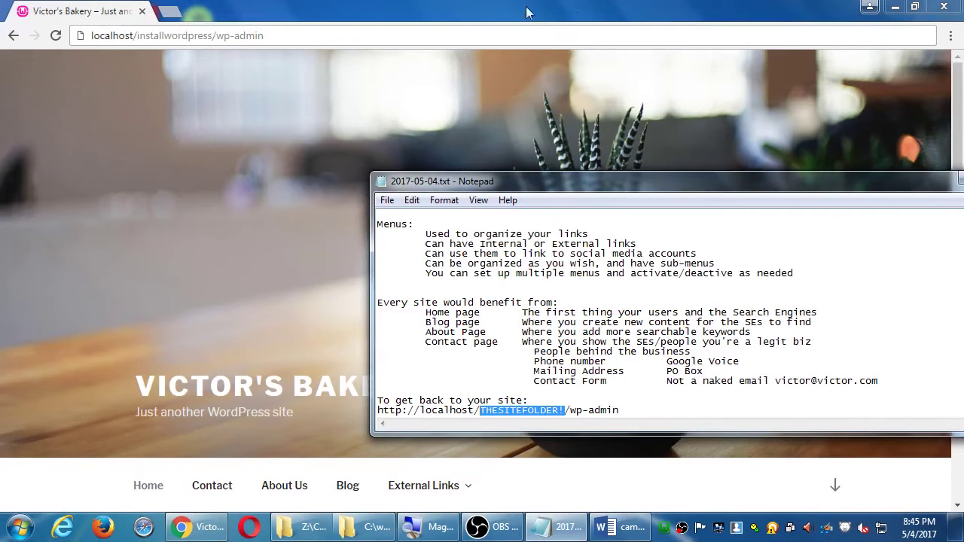
Load the wp-admin login page and enter the admin username and the password
left_click(488, 38)
key("Return")
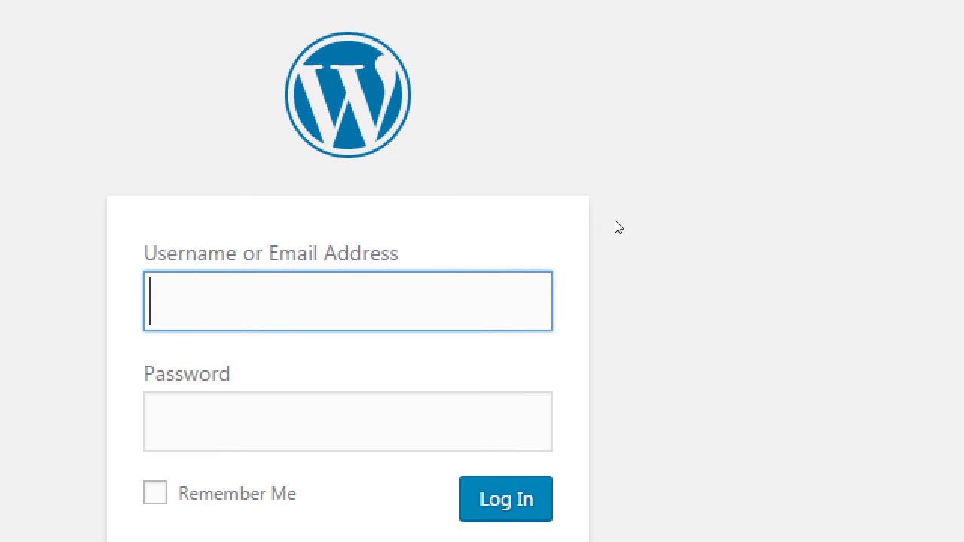
type("admi")
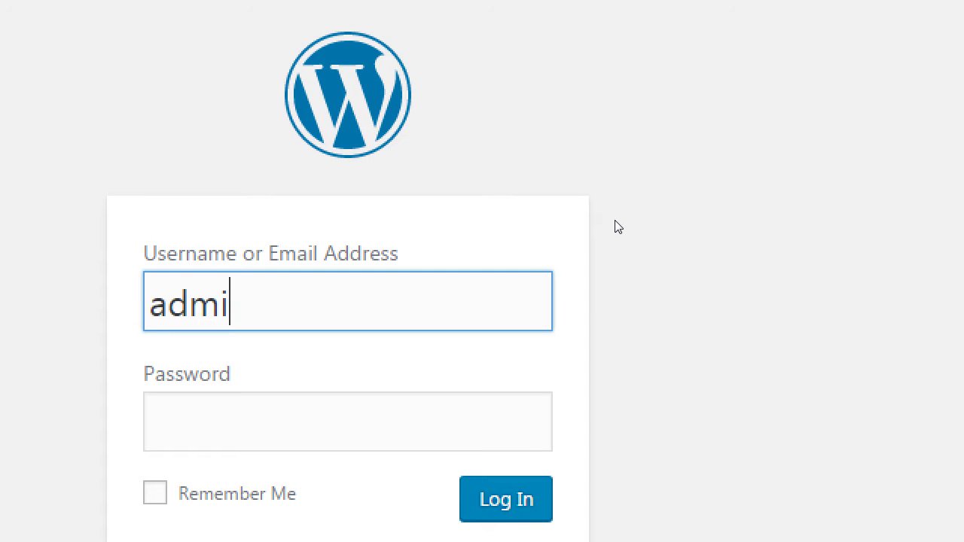
type("n")
key("Tab")
type("password")
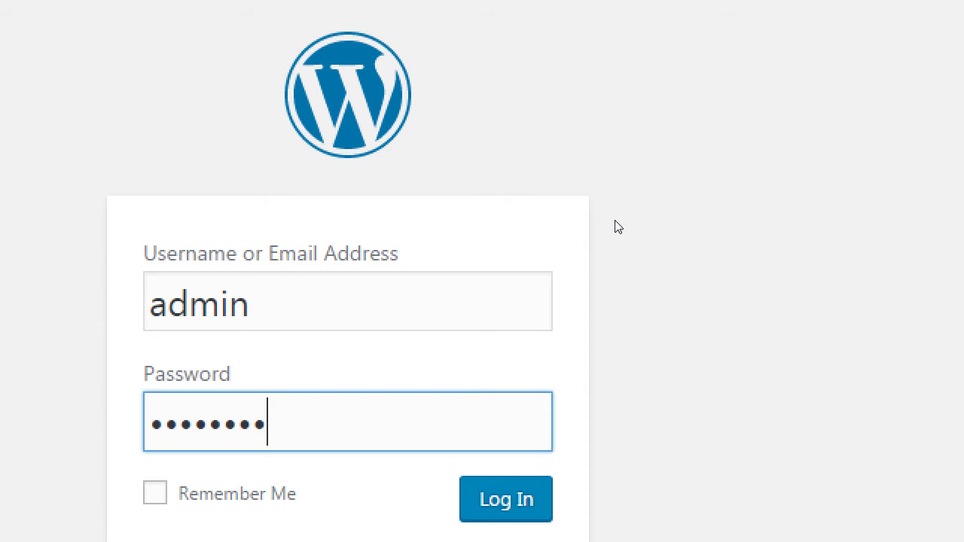
Rewrite the login address, dropping the redirect and install prefix and replacing login.php with admin
key("ctrl+l")
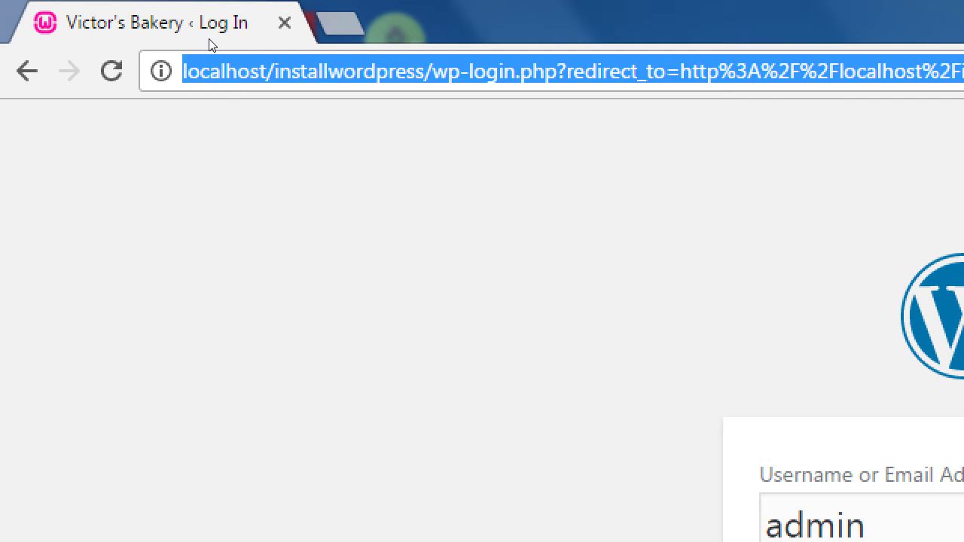
key("Home")
key("ctrl+Right")
key("ctrl+Right")
key("ctrl+Right")
key("ctrl+Right")
key("Right")
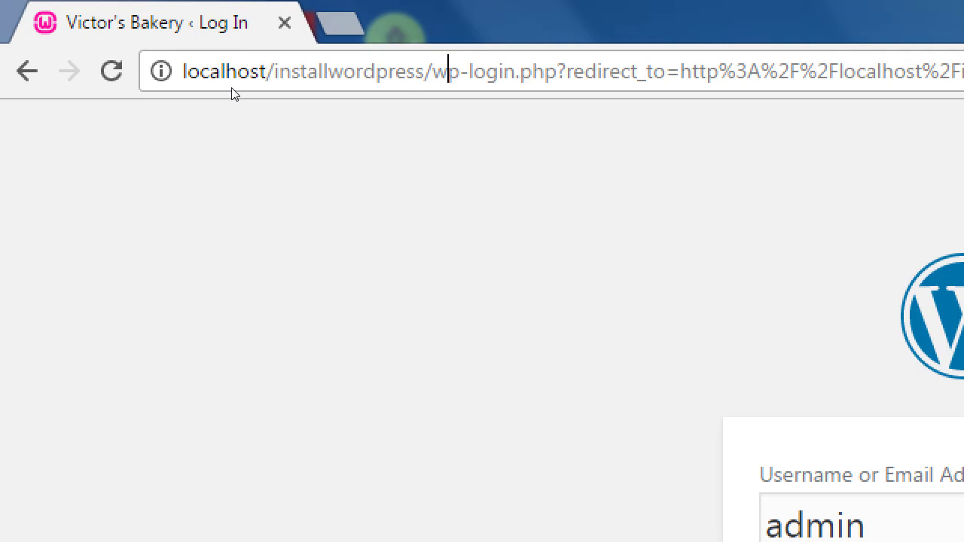
key("ctrl+Right")
key("ctrl+Right")
key("ctrl+Right")
key("ctrl+Right")
key("ctrl+Right")
key("shift+End")
key("Delete")
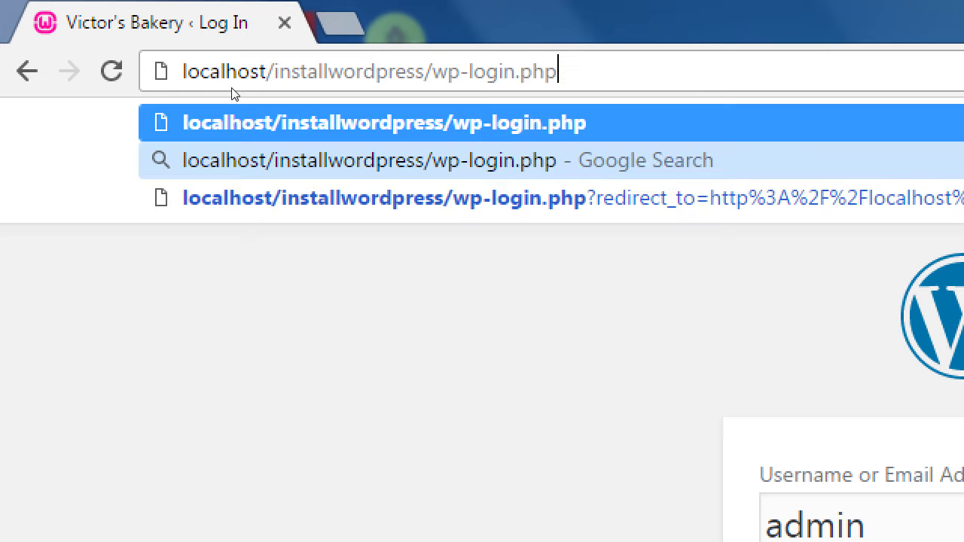
key("Left")
key("Left")
key("Left")
key("Left")
key("Left")
key("Left")
key("Left")
key("Left")
key("Left")
key("Left")
key("Left")
key("Left")
key("Left")
key("Left")
key("Left")
key("Left")
key("Left")
key("Left")
key("Left")
key("Left")
key("Left")
key("Left")
key("BackSpace")
key("BackSpace")
key("BackSpace")
key("BackSpace")
key("BackSpace")
key("BackSpace")
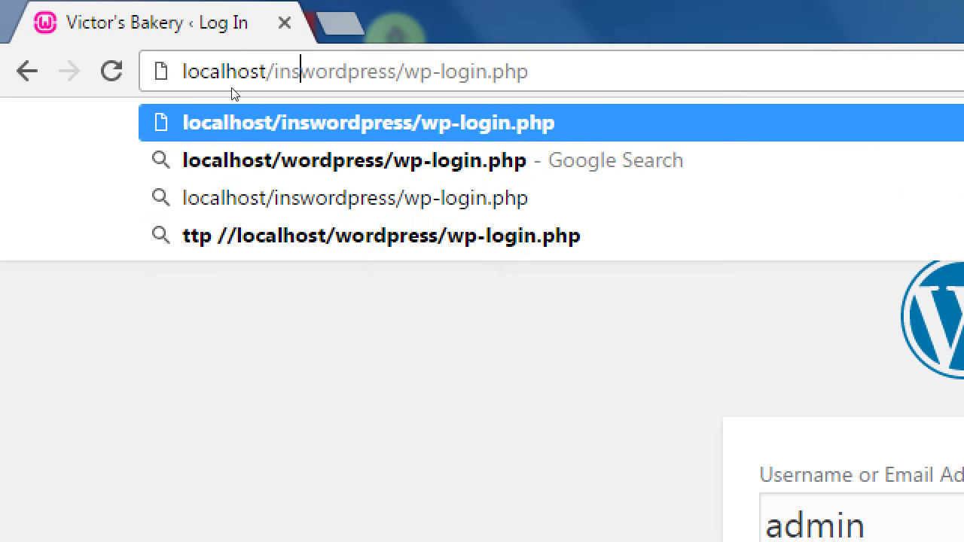
key("BackSpace")
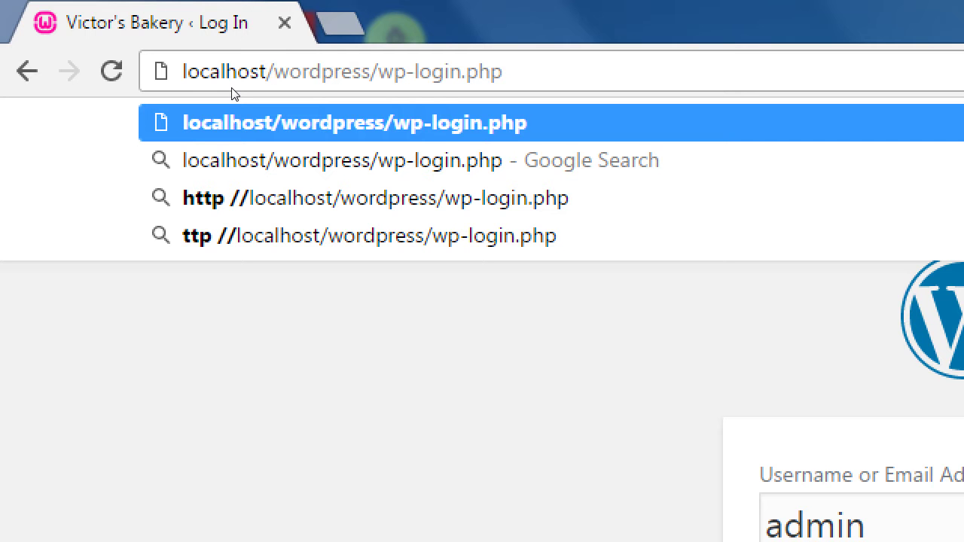
key("Right")
key("Right")
key("Right")
key("Right")
key("Right")
key("Right")
key("Right")
key("Right")
key("Right")
key("Right")
key("Right")
key("Right")
key("Right")
key("shift+End")
type("admin")
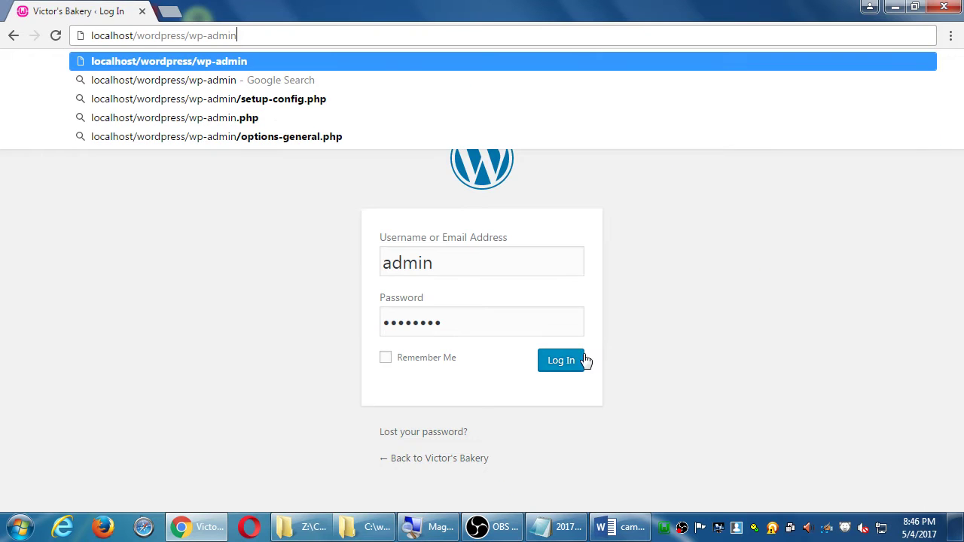
Log in, visit the Victor's Bakery front page, then return to the Dashboard
left_click(553, 363)
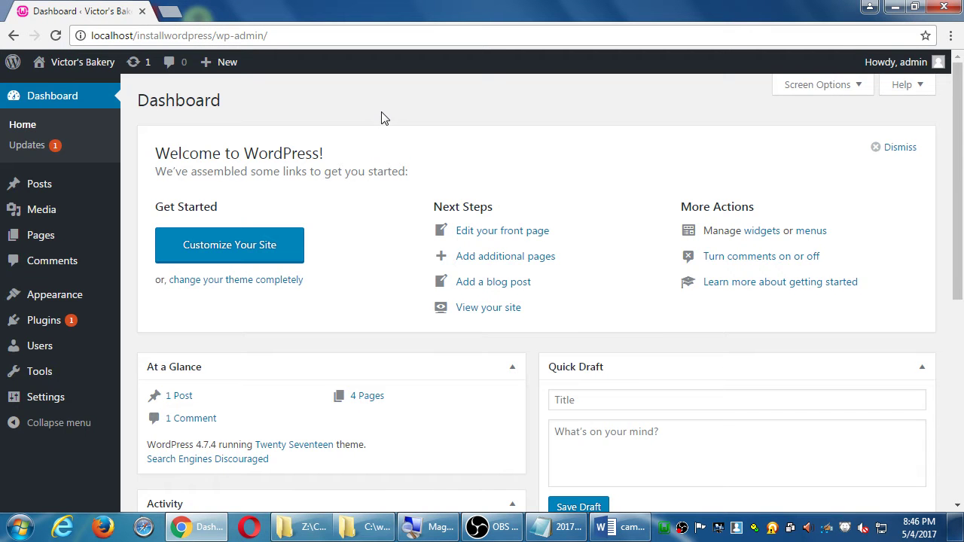
left_click(85, 64)
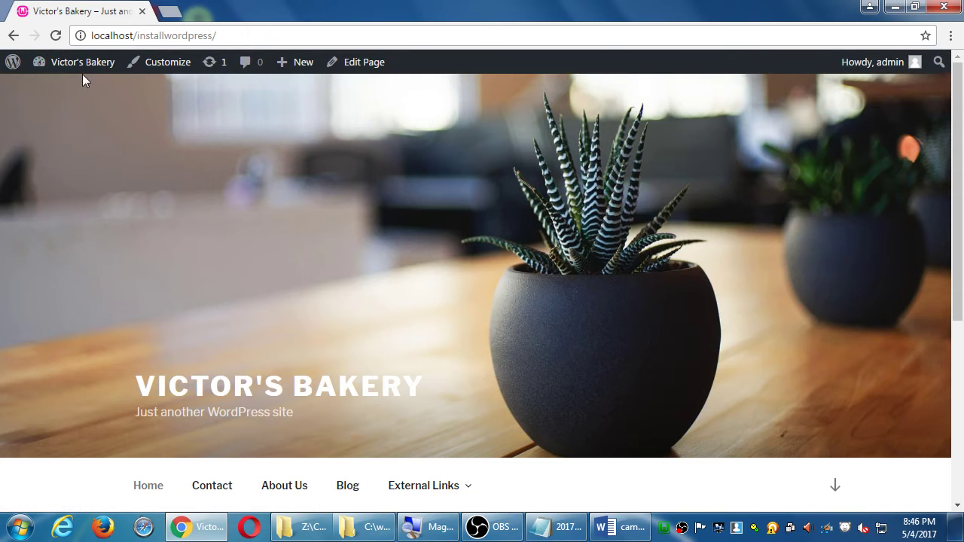
mouse_move(80, 71)
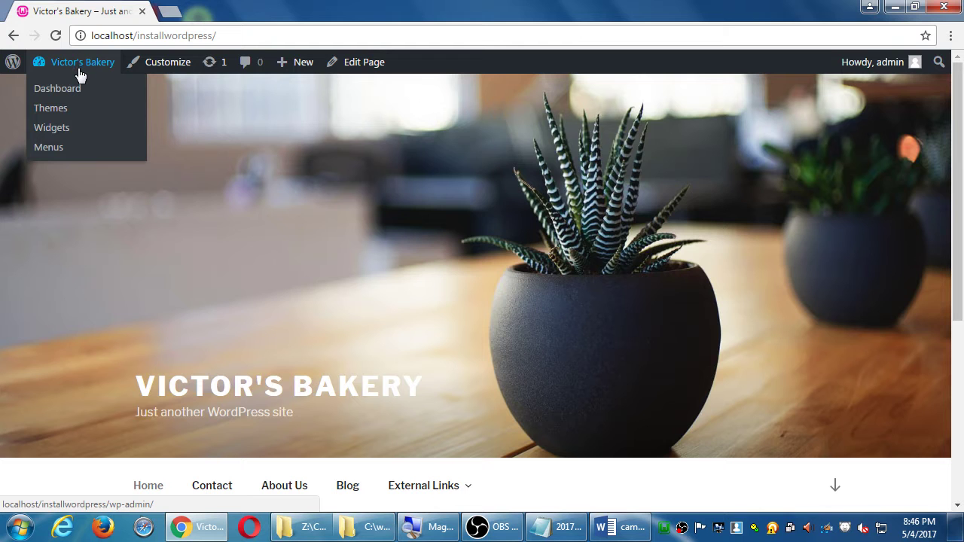
left_click(80, 67)
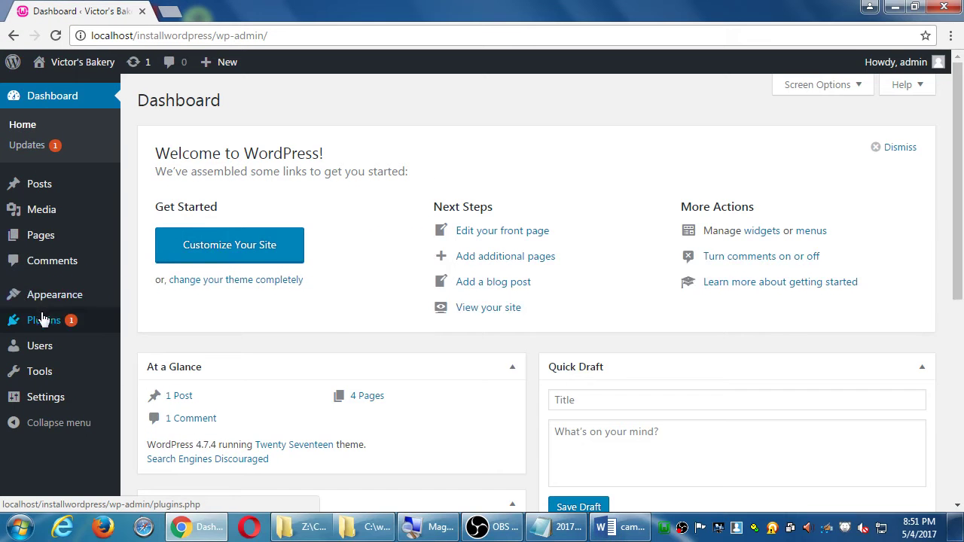
In Appearance > Menus, tick 'Automatically add new top-level pages to this menu'
mouse_move(93, 501)
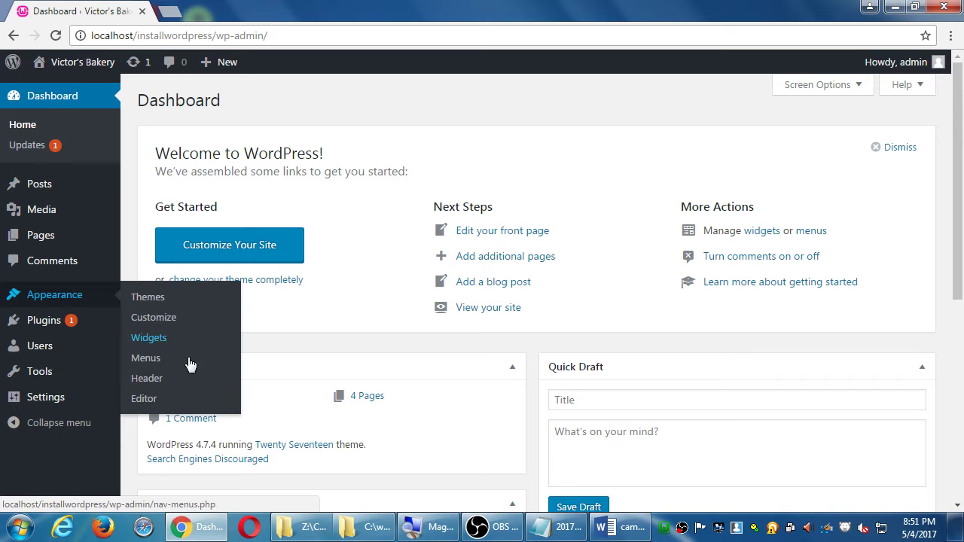
left_click(159, 360)
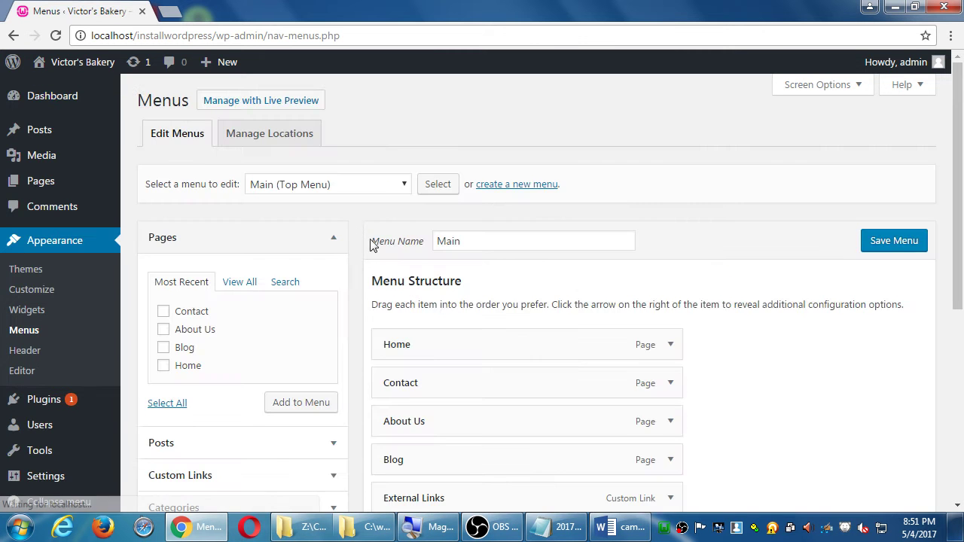
scroll(373, 260, "down", 3)
scroll(375, 269, "down", 3)
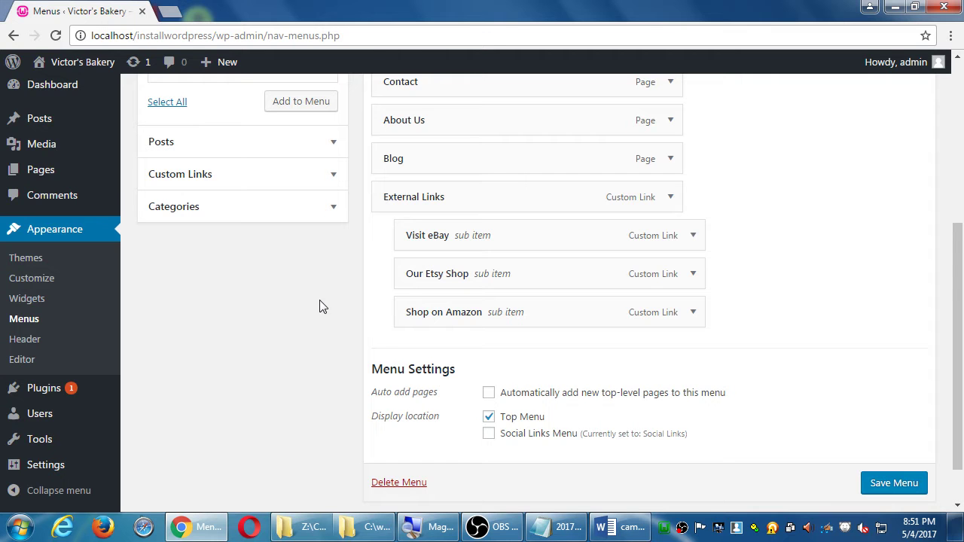
scroll(320, 307, "up", 3)
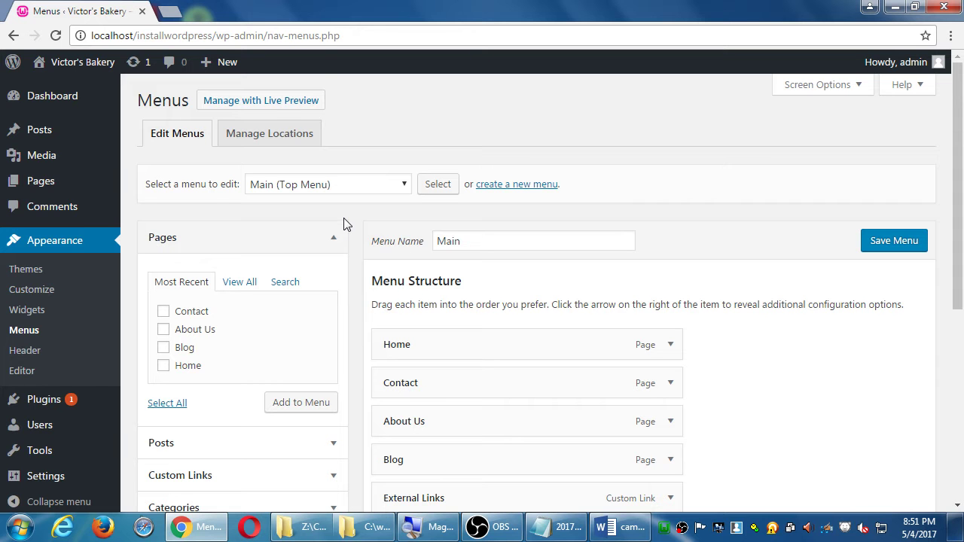
scroll(346, 218, "down", 2)
scroll(782, 362, "down", 1)
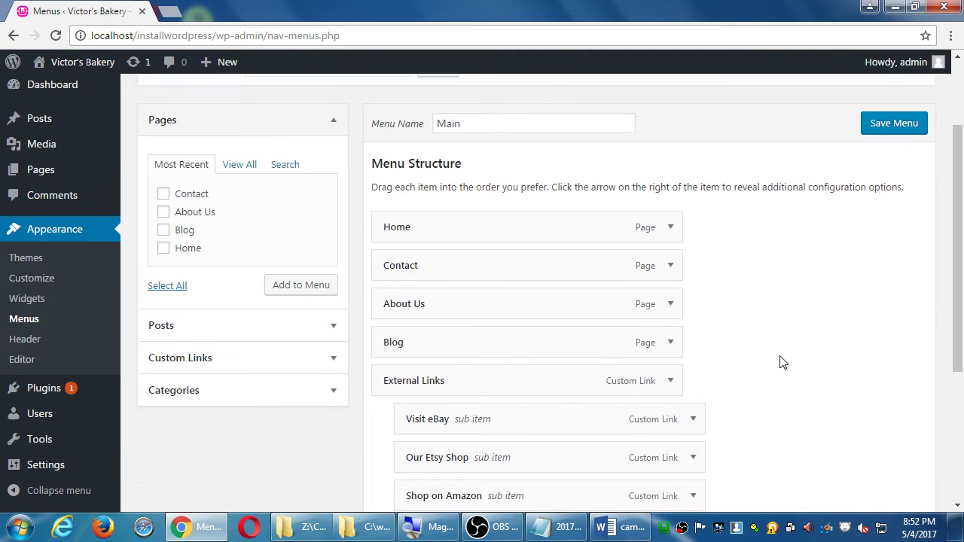
scroll(782, 363, "down", 1)
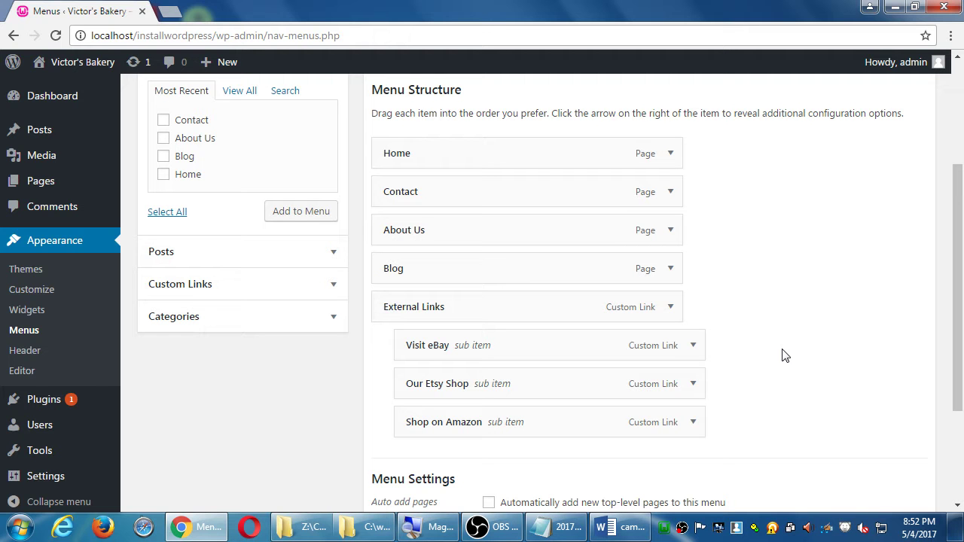
scroll(746, 241, "down", 3)
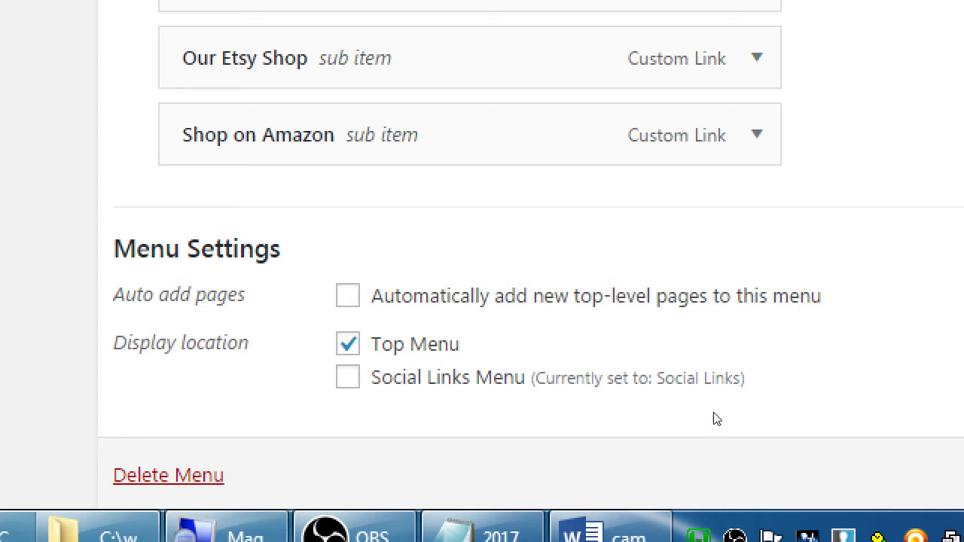
key("space")
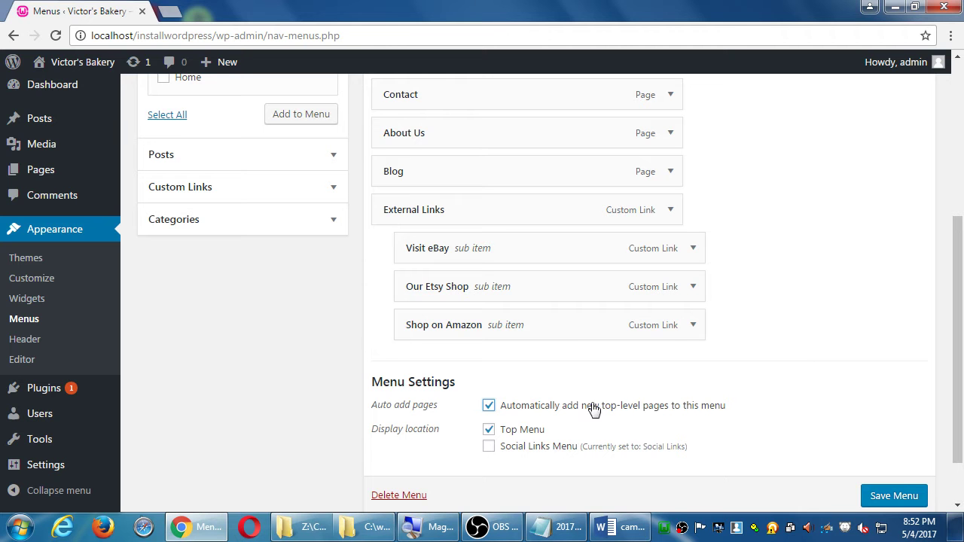
Untick automatic adding of new top-level pages for the Main menu and scroll back up
left_click(563, 407)
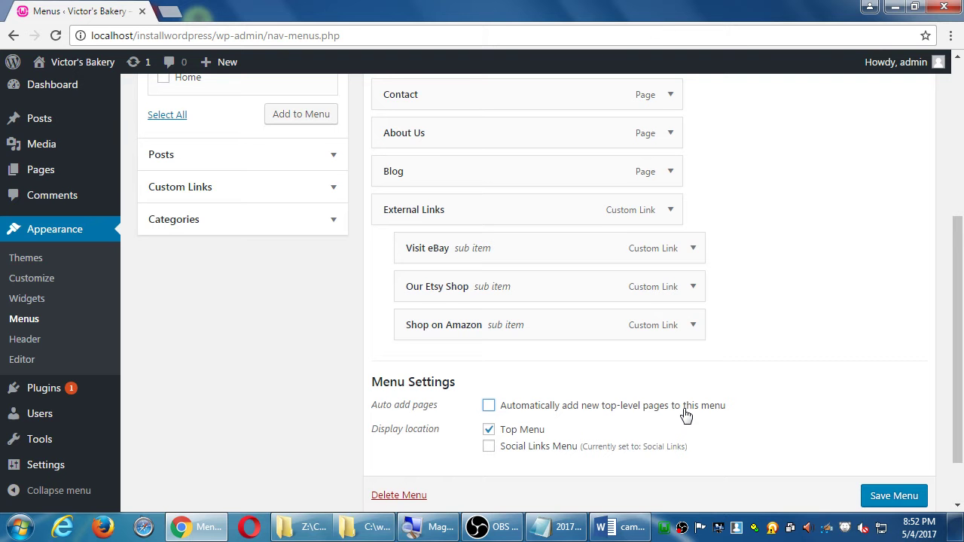
scroll(686, 414, "down", 1)
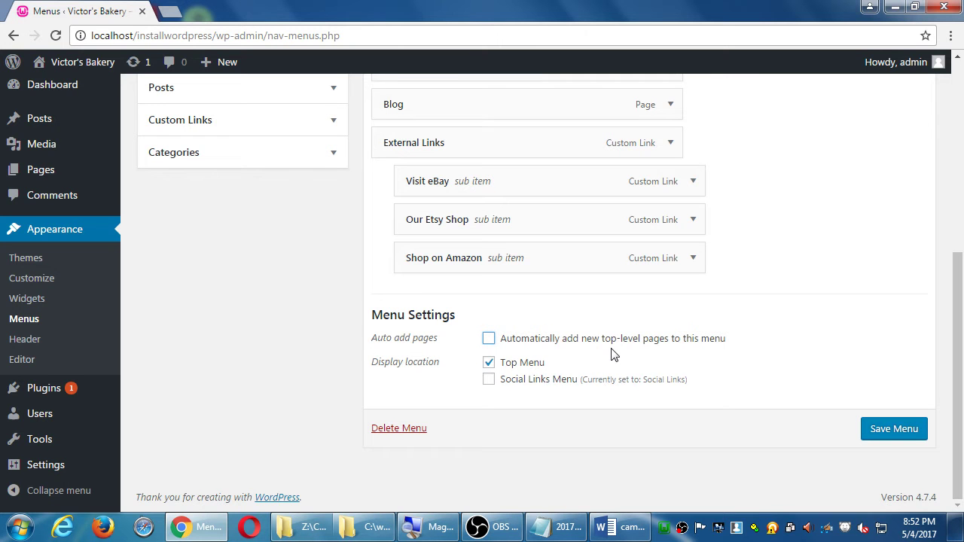
scroll(693, 370, "up", 2)
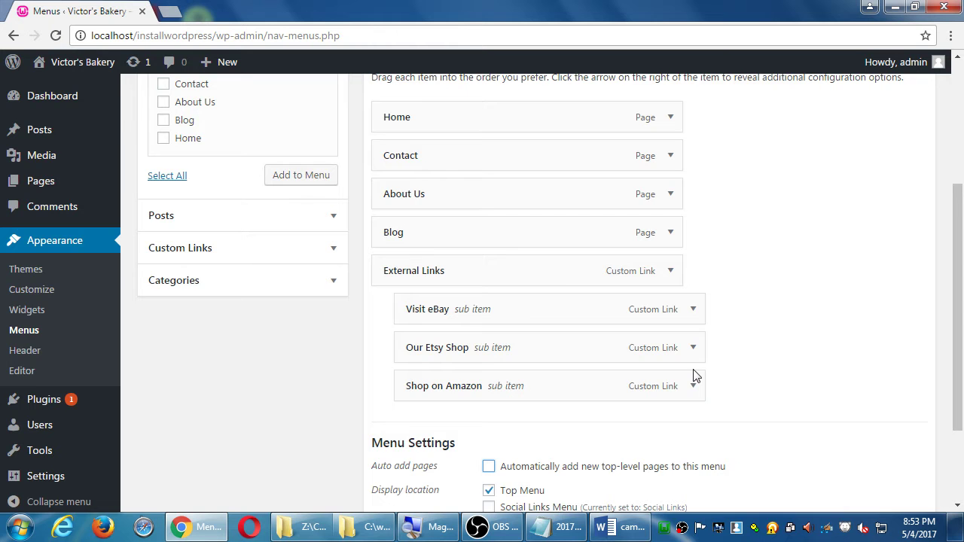
scroll(569, 294, "up", 3)
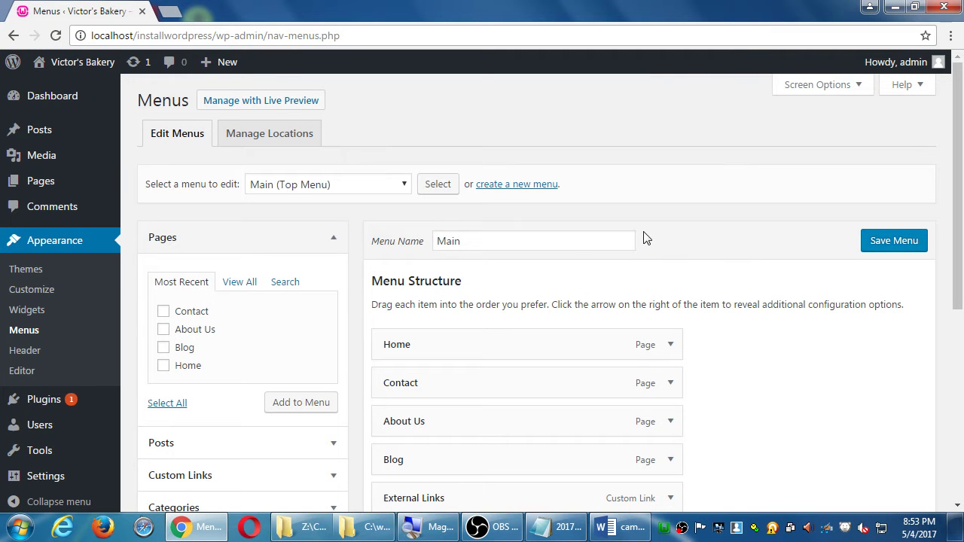
Choose Stay at Chrome's leave-site prompt, then save the Main menu
scroll(648, 233, "down", 2)
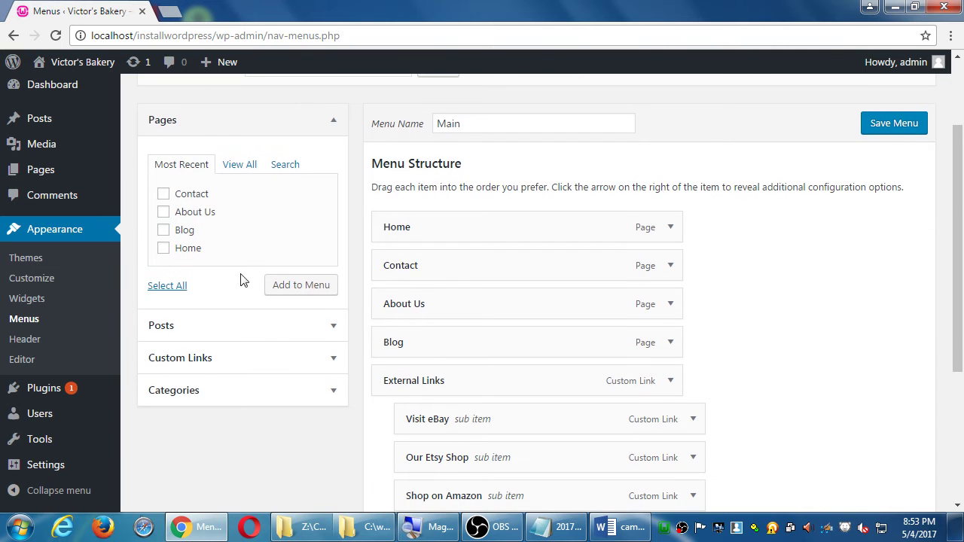
left_click(49, 176)
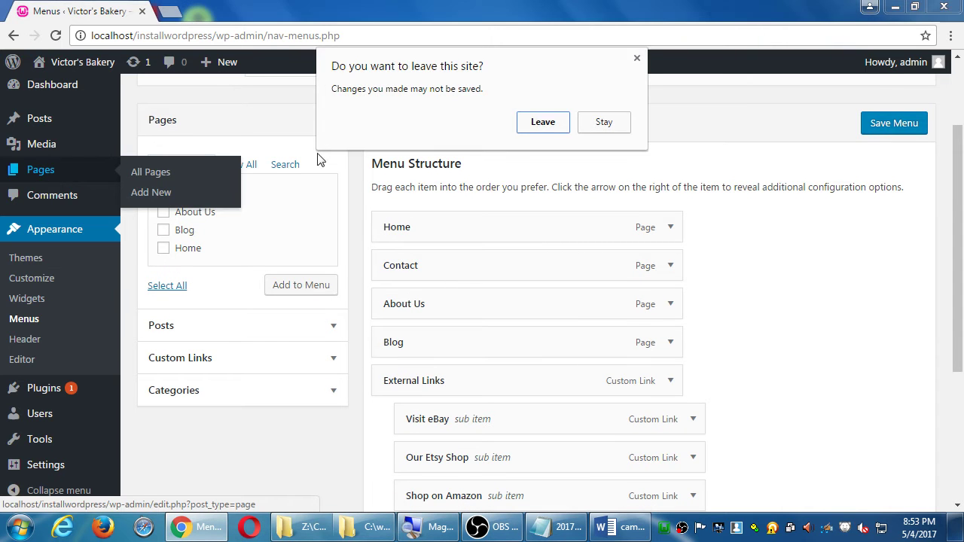
left_click(598, 125)
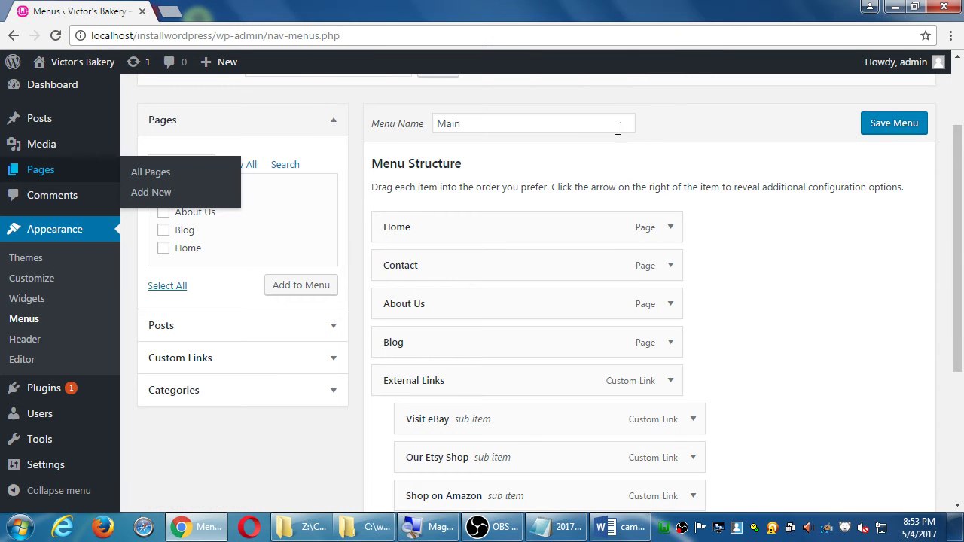
scroll(622, 211, "down", 3)
scroll(954, 254, "up", 5)
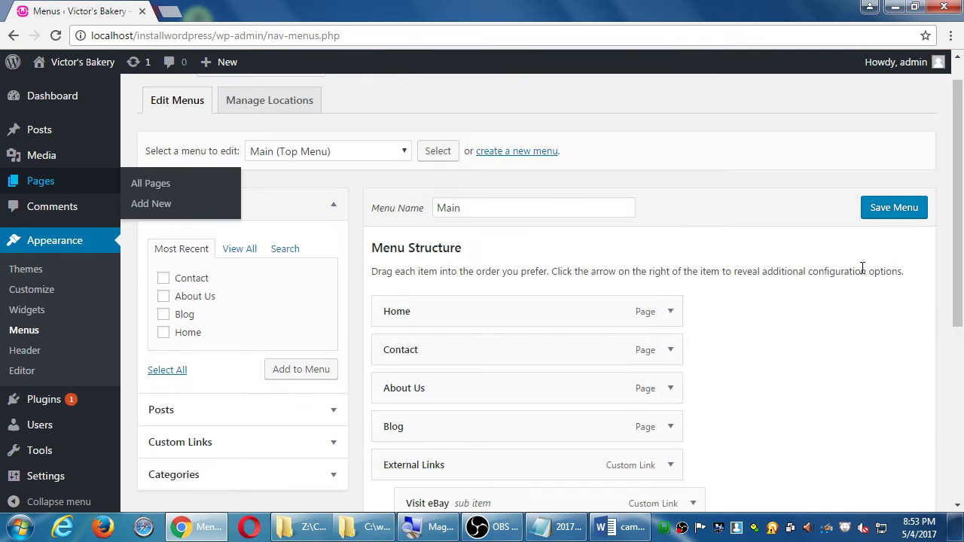
left_click(891, 208)
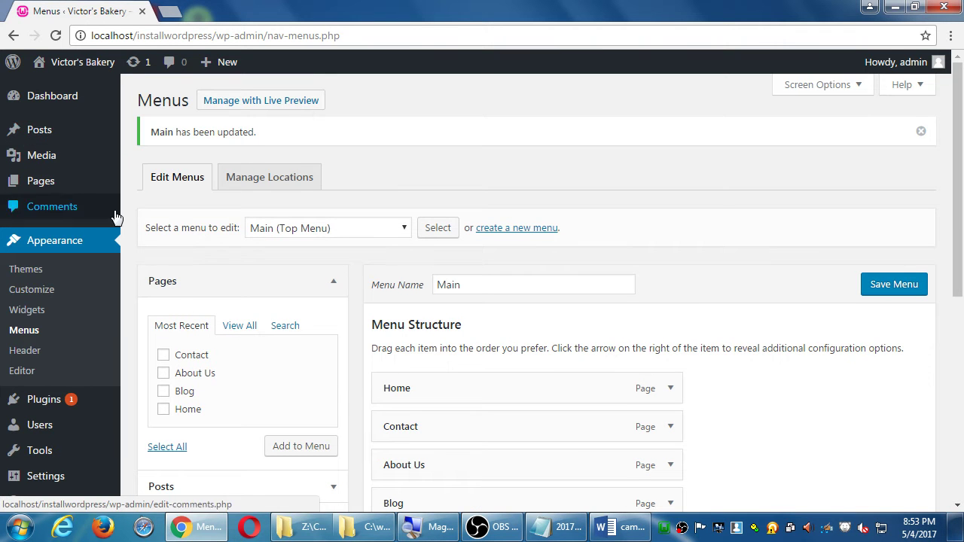
scroll(331, 301, "down", 3)
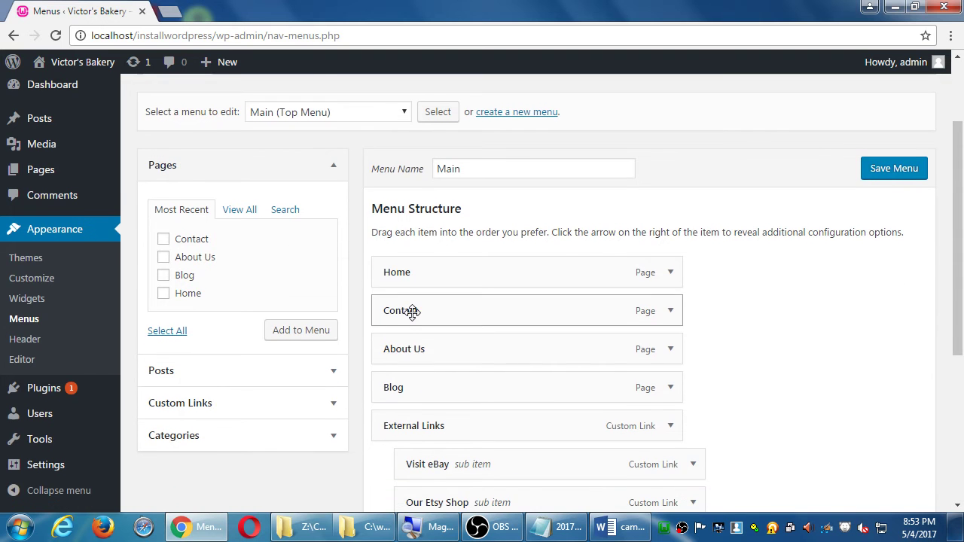
scroll(301, 324, "up", 3)
Open Pages > All Pages and open, then cancel, Quick Edit for About Us
mouse_move(52, 165)
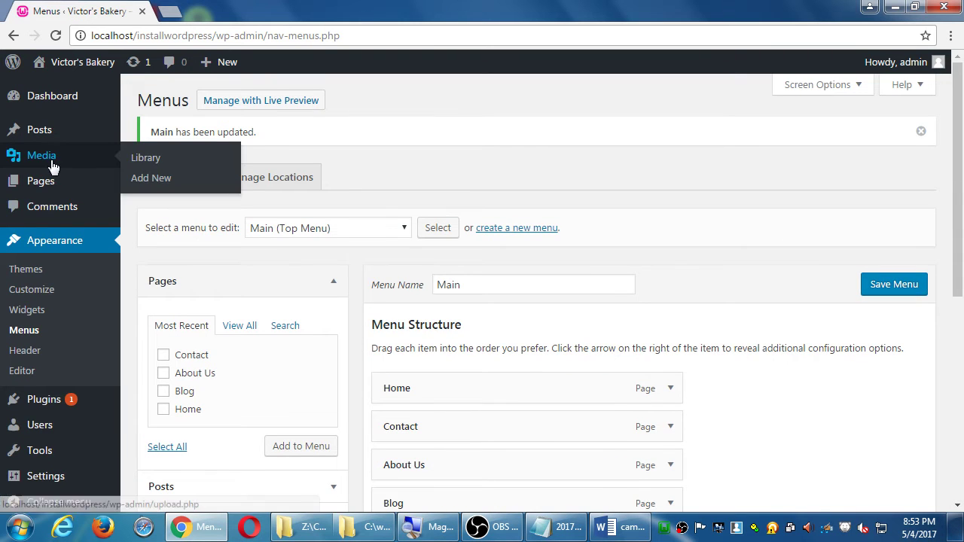
left_click(52, 183)
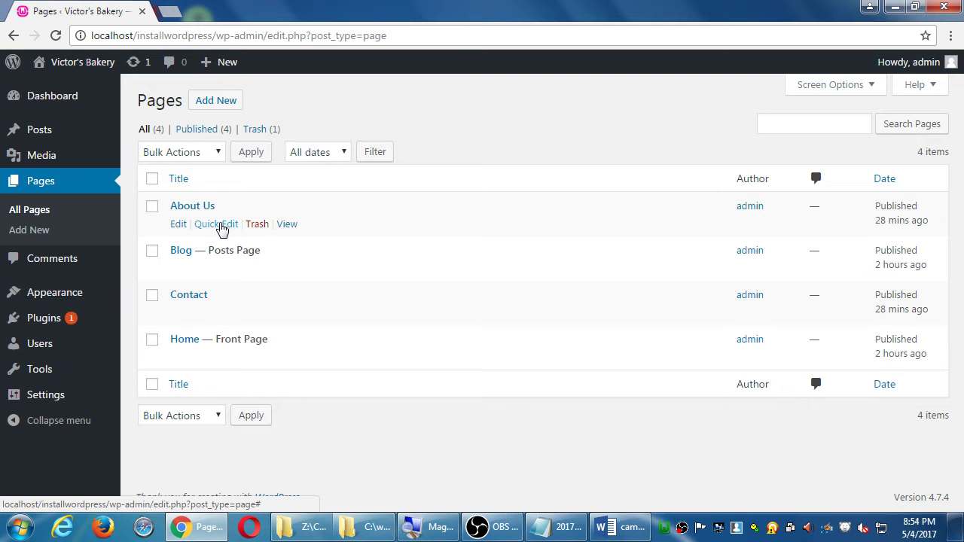
left_click(222, 224)
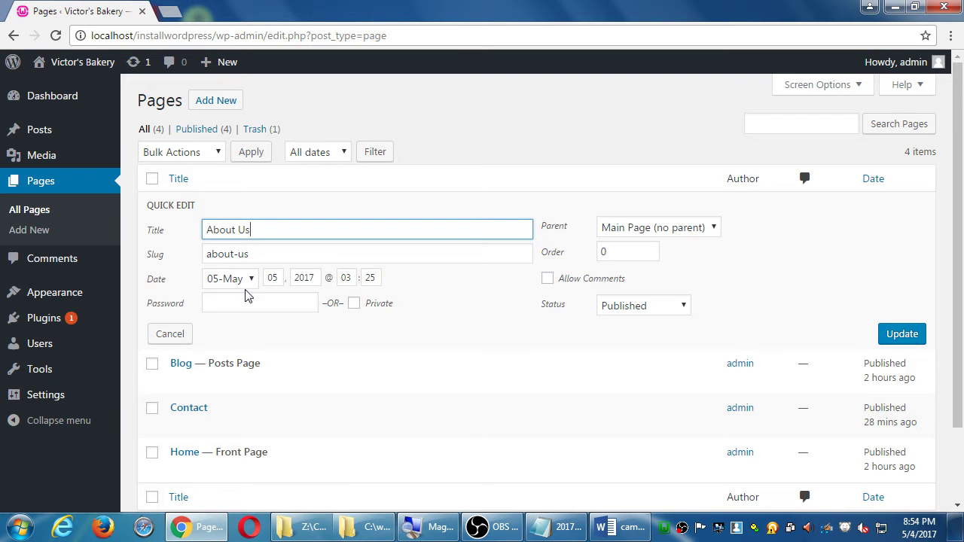
left_click(186, 339)
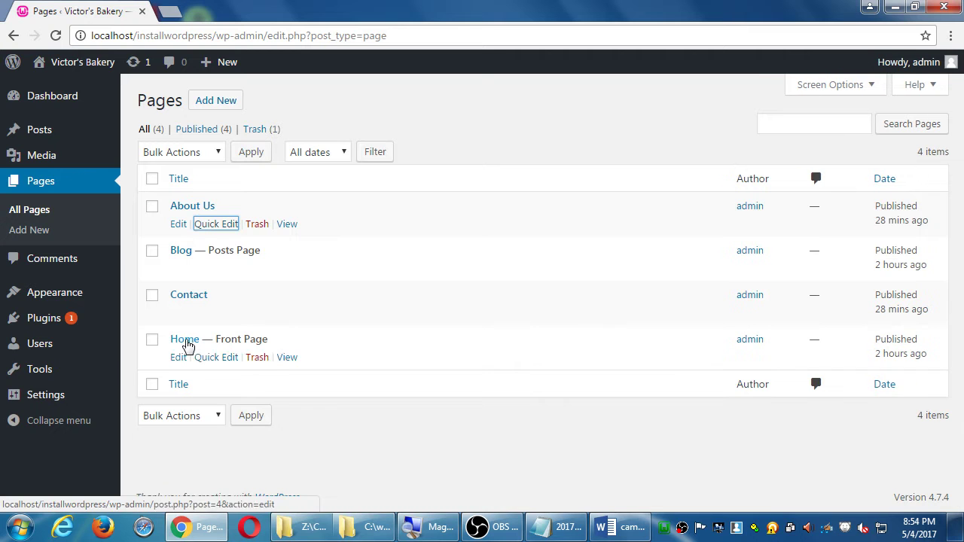
Open About Us in the editor, close that tab, and reopen its Quick Edit
left_click(178, 226)
left_click(217, 12)
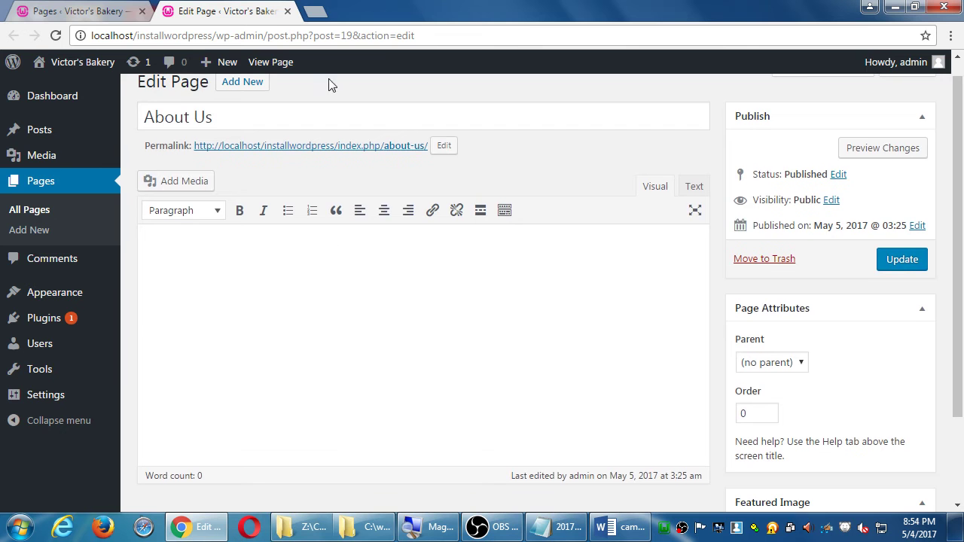
left_click(290, 11)
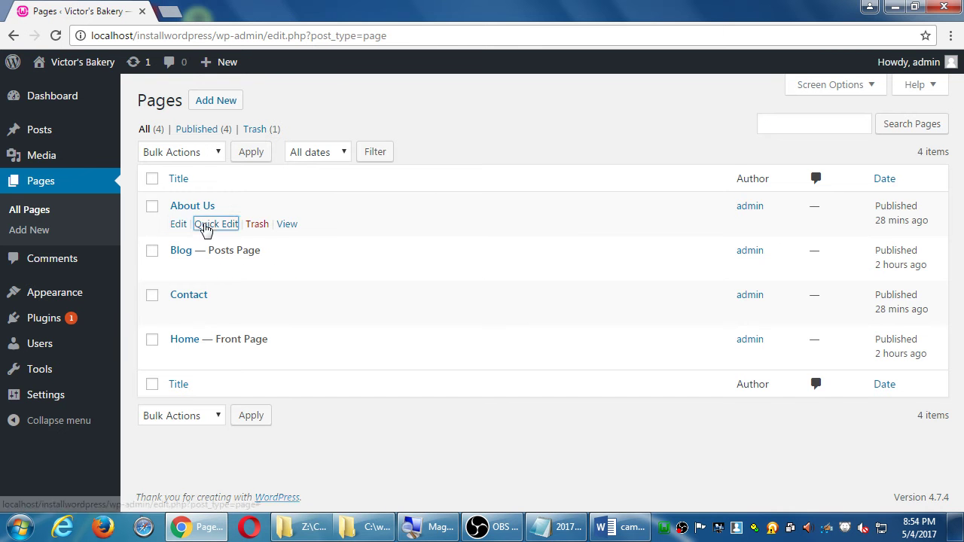
left_click(208, 227)
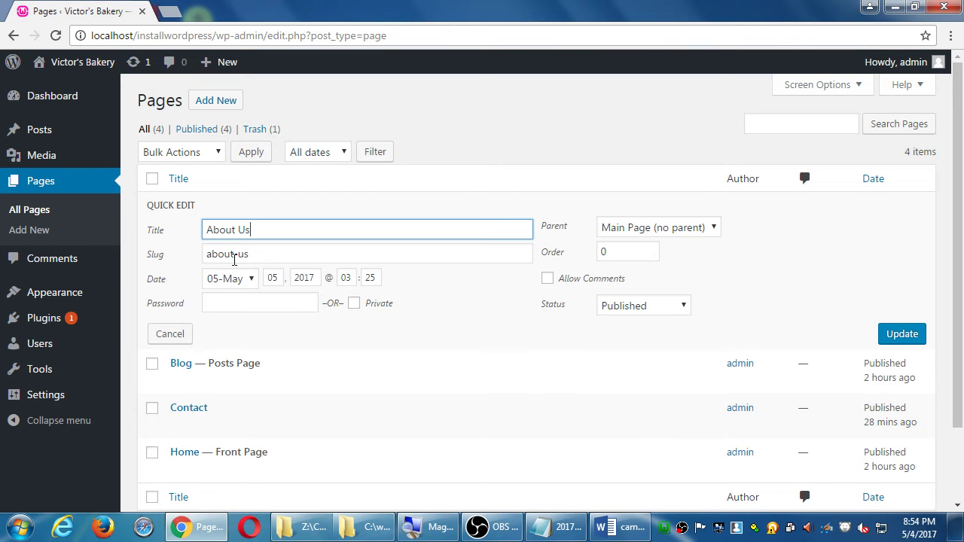
Change the About Us page slug to about-the-company
left_click(271, 253)
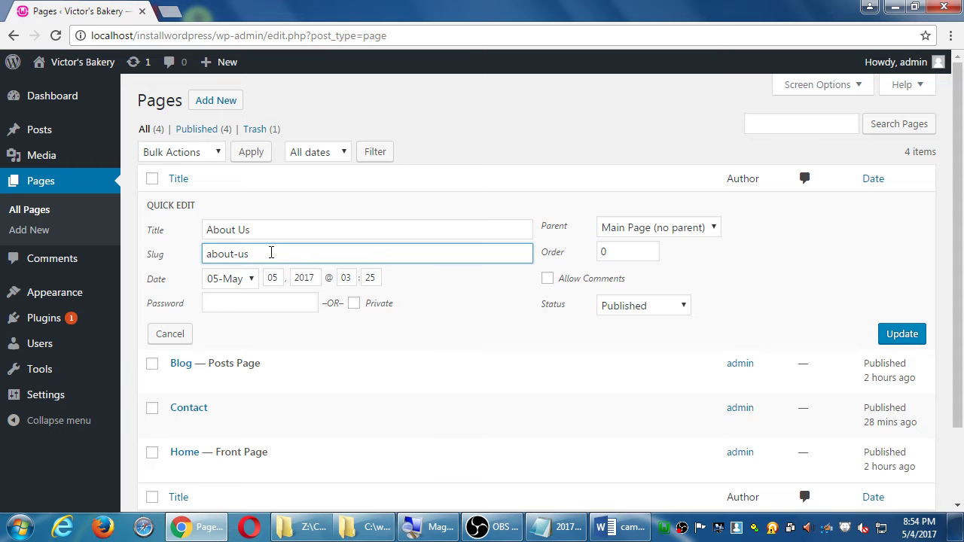
key("BackSpace")
key("BackSpace")
key("BackSpace")
type("the-company")
Try the title 'About the company', revert it to About Us, then retype the slug as about
left_click_drag(294, 234, 64, 232)
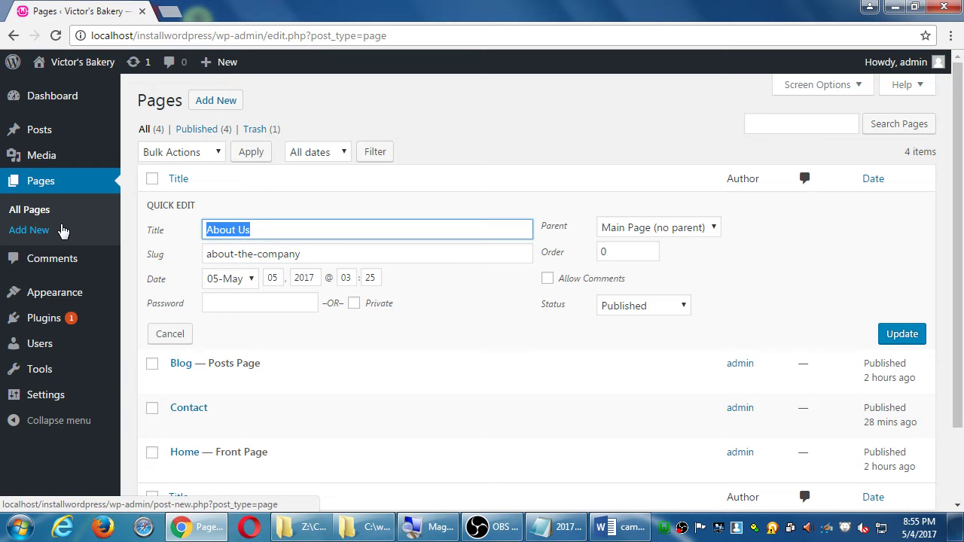
type("ABout the com")
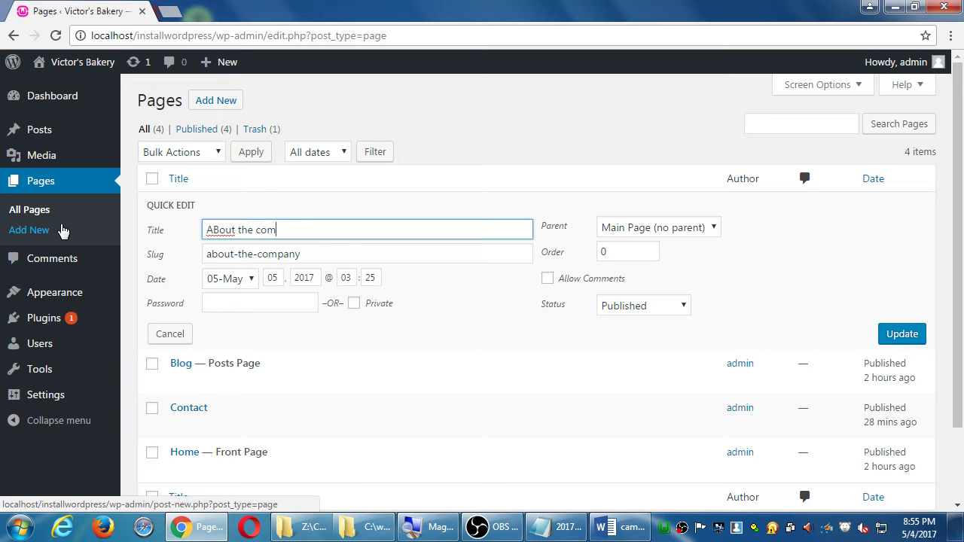
type("pany")
key("ctrl+a")
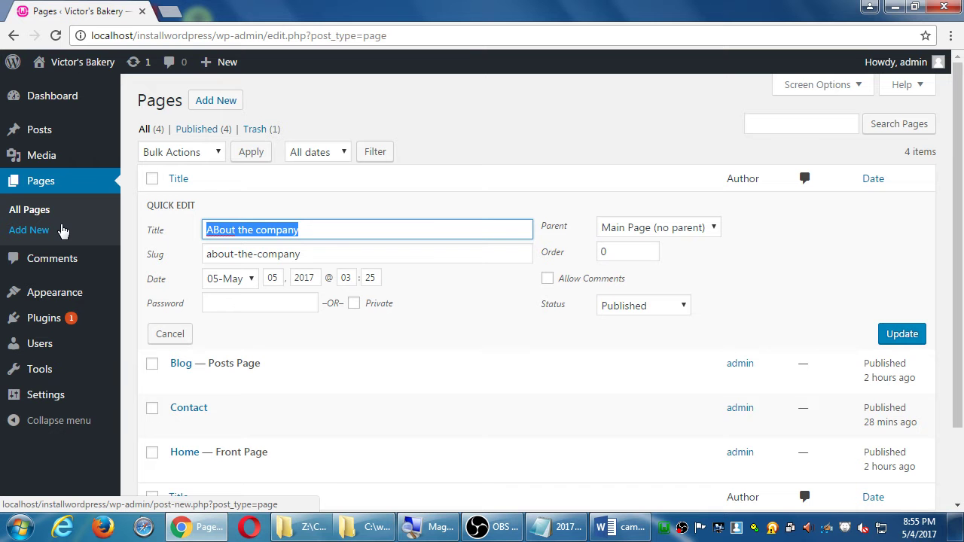
type("About Us")
key("Tab")
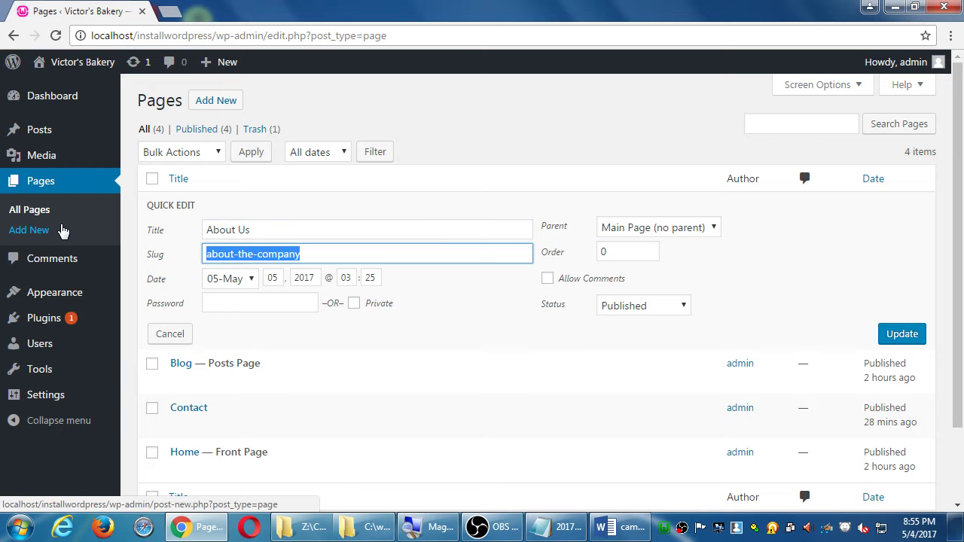
type("s")
type("bout")
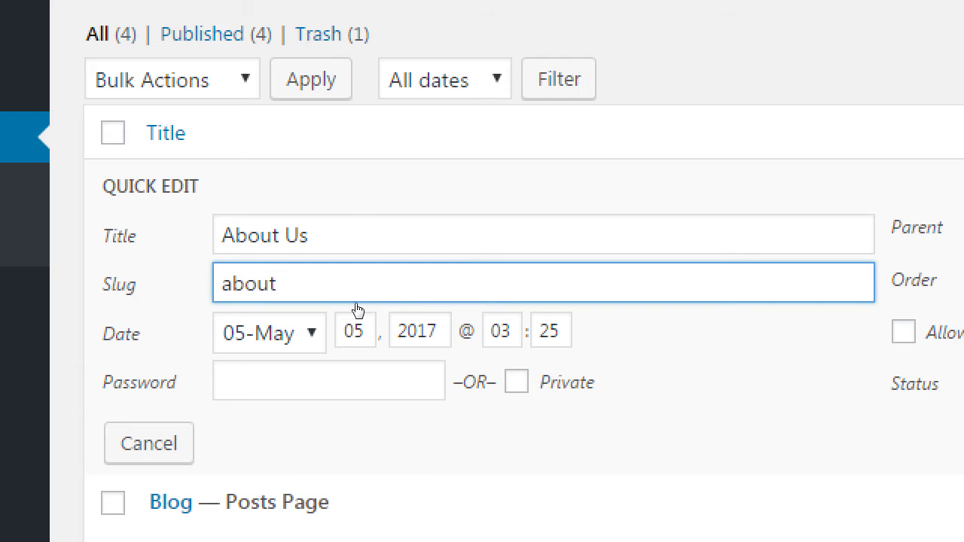
Toggle the About Us Private checkbox on and off, then enter a page password
key("Tab")
key("Tab")
key("Tab")
key("Tab")
key("Tab")
key("Tab")
key("Tab")
key("space")
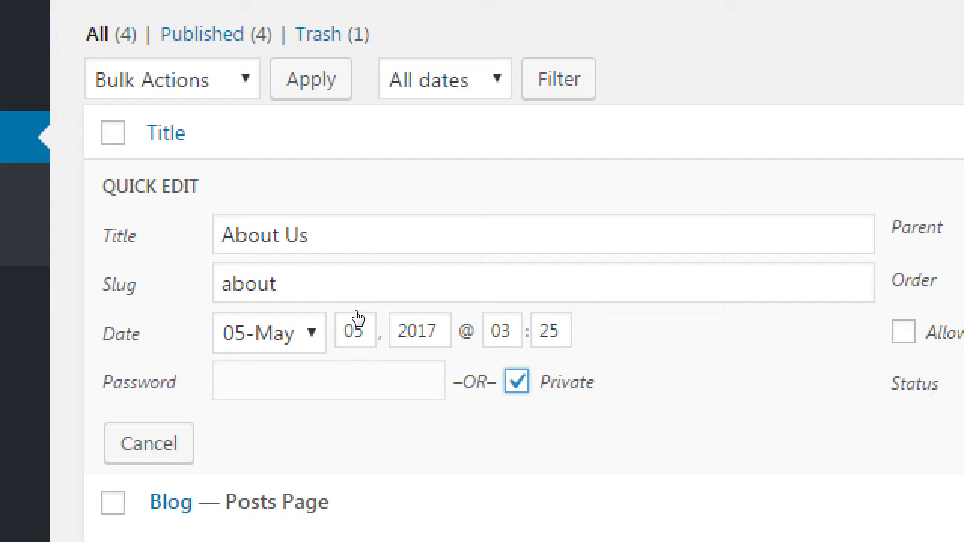
key("space")
double_click(254, 268)
key("Tab")
key("Tab")
key("Tab")
key("Tab")
key("Tab")
key("Tab")
key("Tab")
key("shift+Tab")
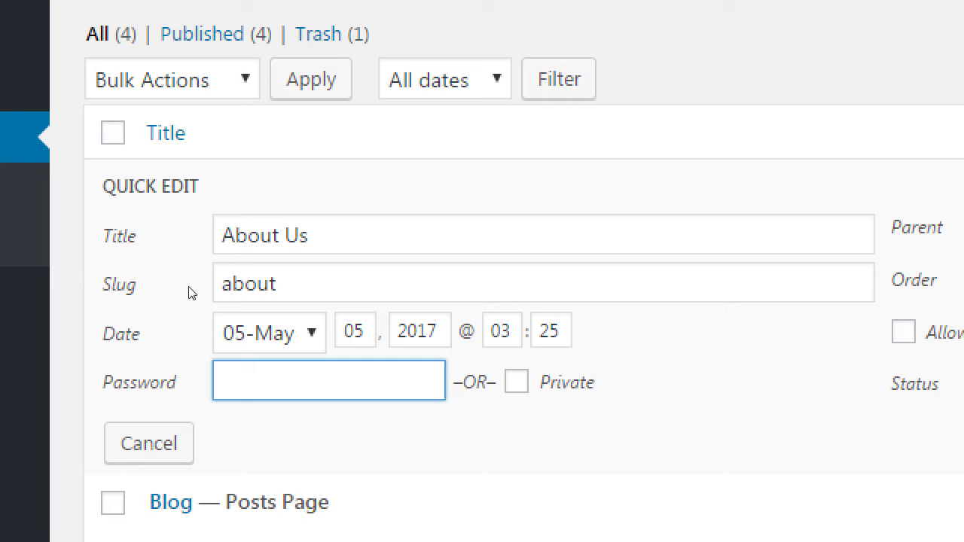
Clear the password, set the About Us status to Draft, and bring the Notepad notes forward
key("BackSpace")
key("BackSpace")
key("BackSpace")
key("BackSpace")
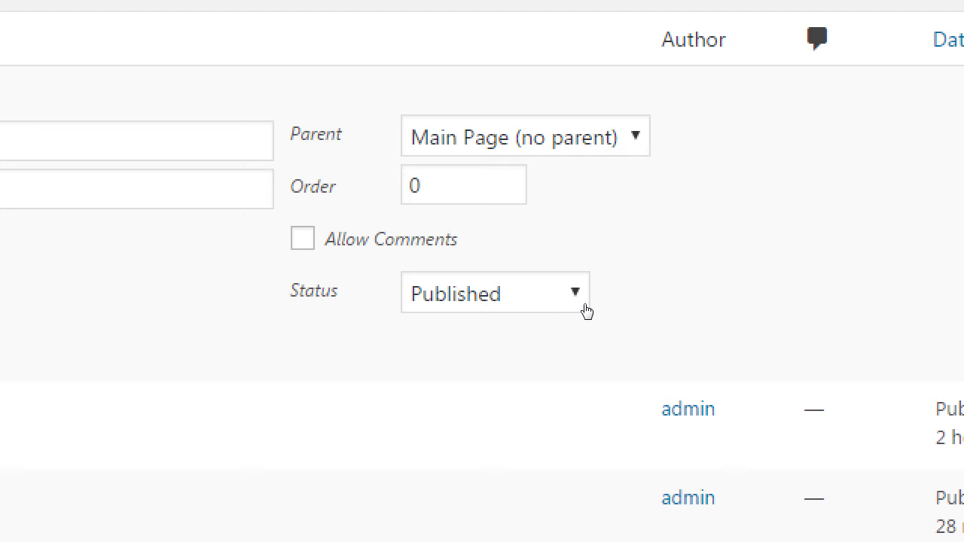
left_click(557, 307)
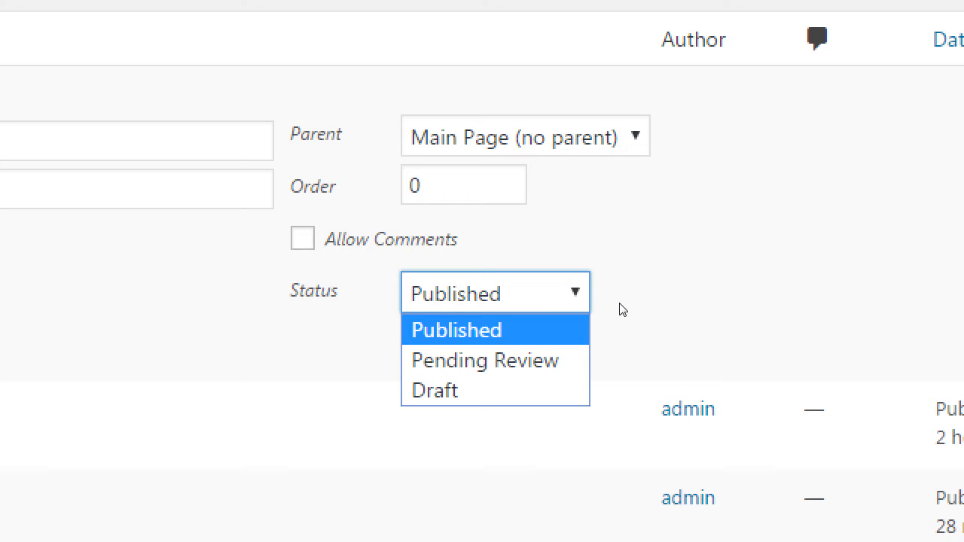
key("Down")
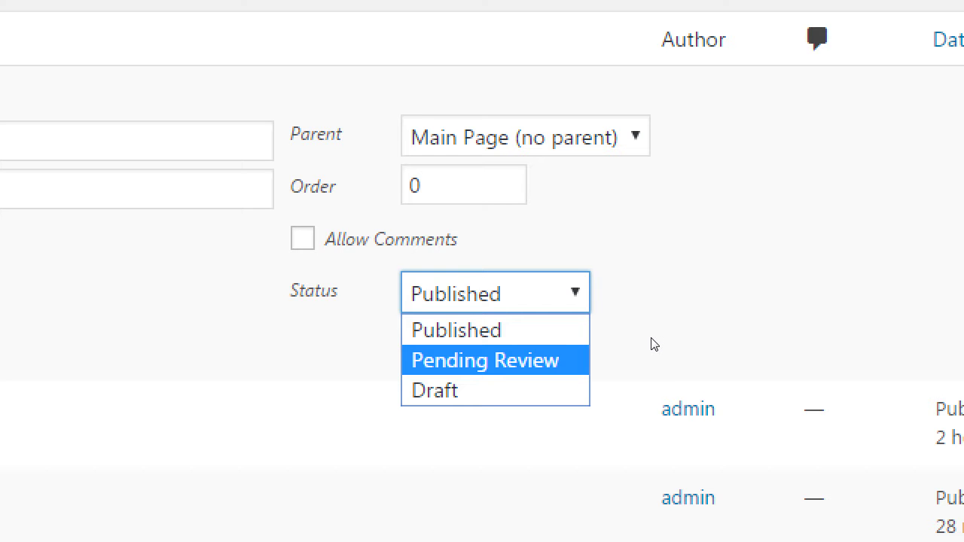
key("Down")
key("Return")
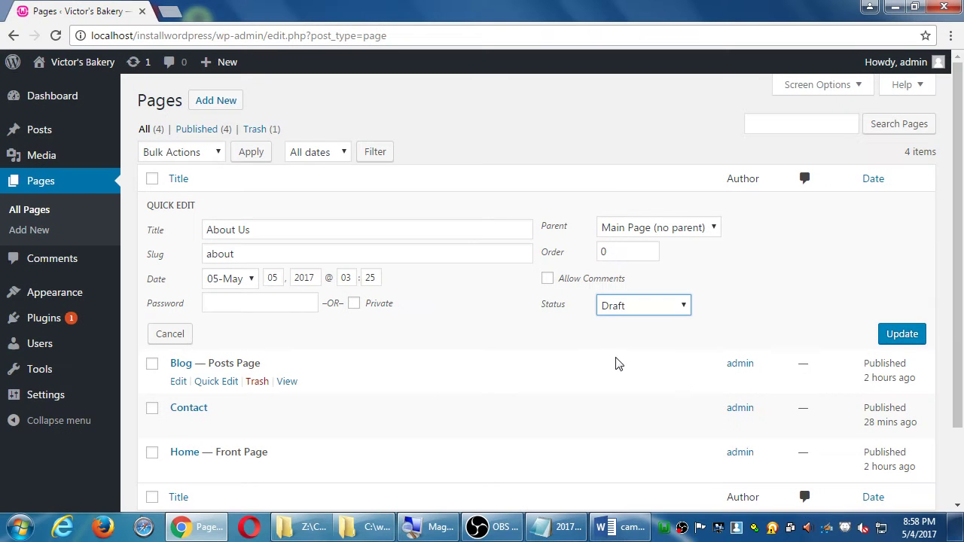
left_click(558, 527)
left_click_drag(619, 189, 325, 57)
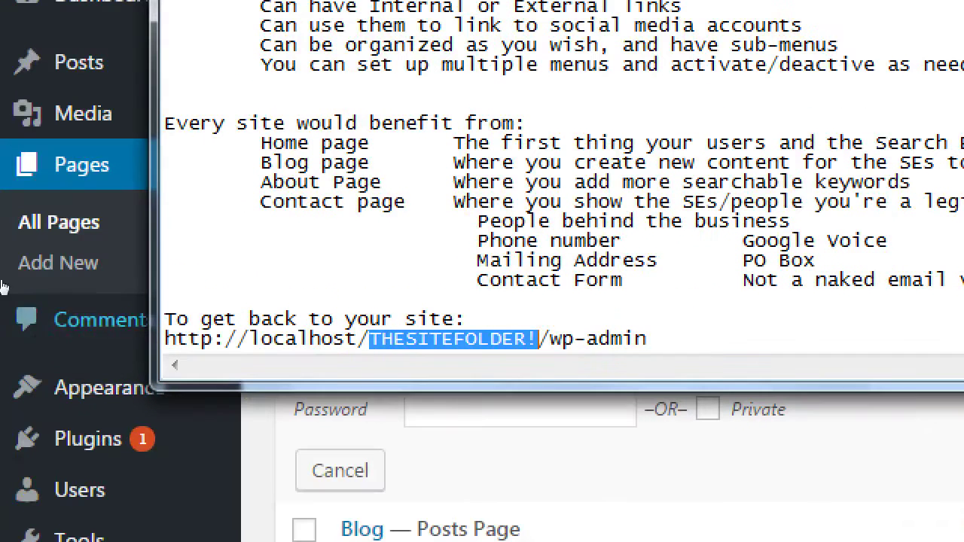
Add the heading 'Pages or Posts can be' below the wp-admin address
left_click(96, 200)
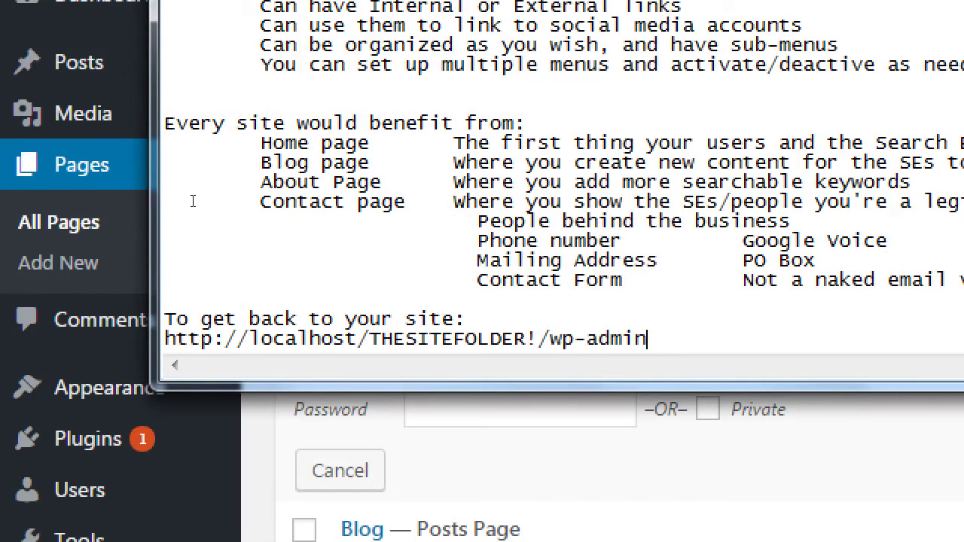
key("Return")
key("Return")
type("B")
key("BackSpace")
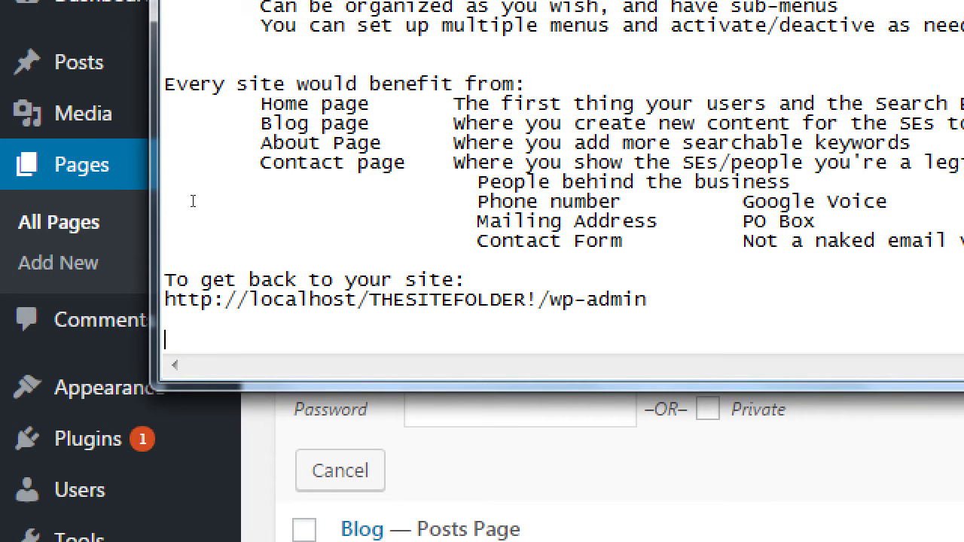
type("Pages or POsts c")
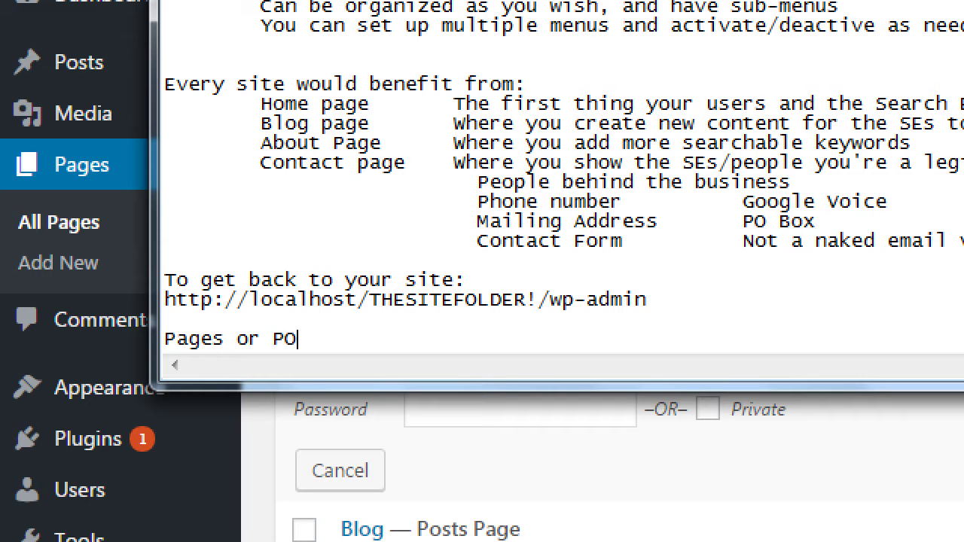
type("be")
key("Return")
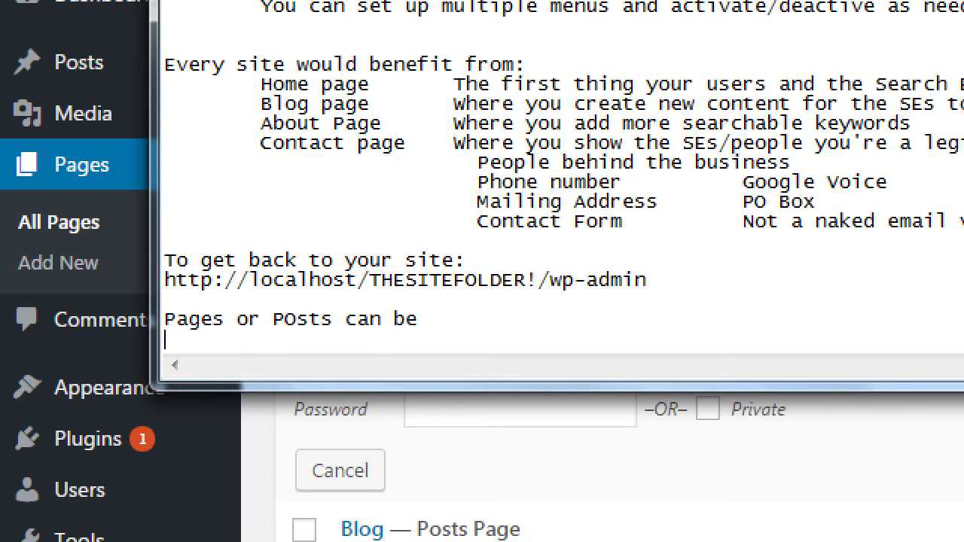
List the indented states Draft, Pending Review, Published and Scheduled
key("Tab")
type("Draft")
key("Return")
key("Tab")
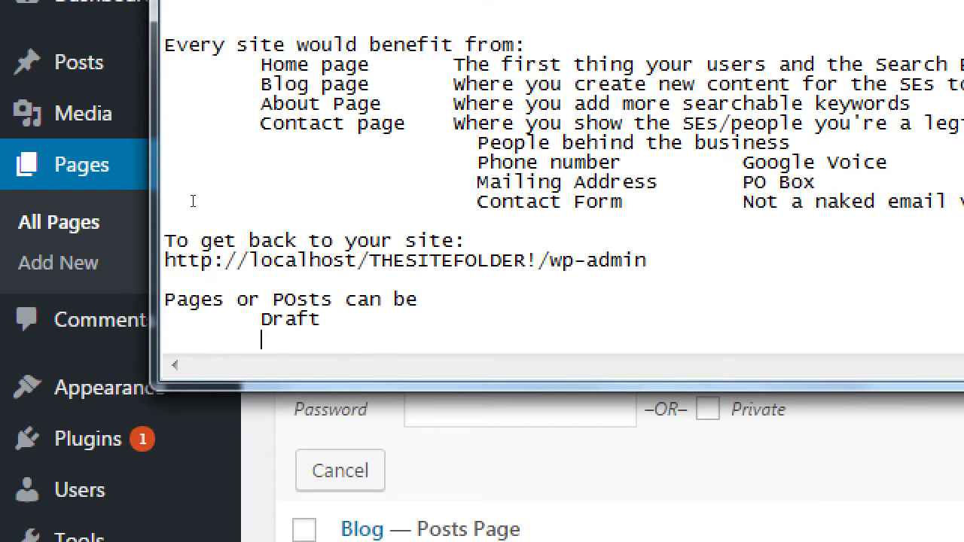
type("Pending Review")
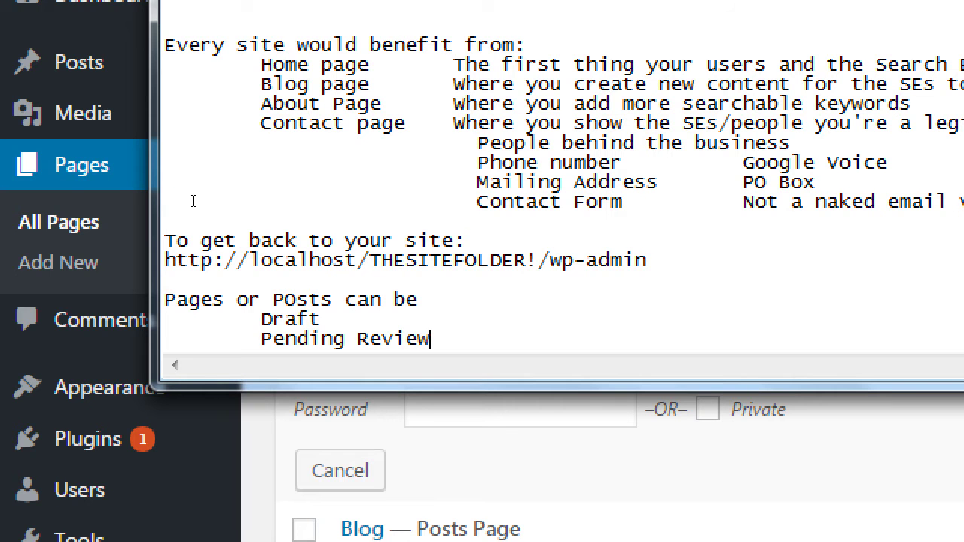
key("Return")
key("Tab")
type("Pucli")
key("BackSpace")
key("BackSpace")
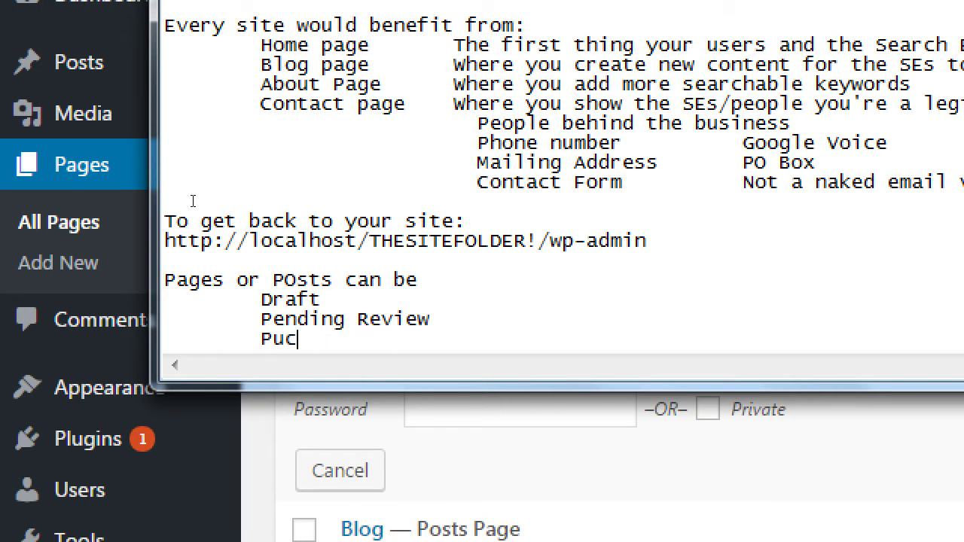
type("blished")
key("Return")
key("Tab")
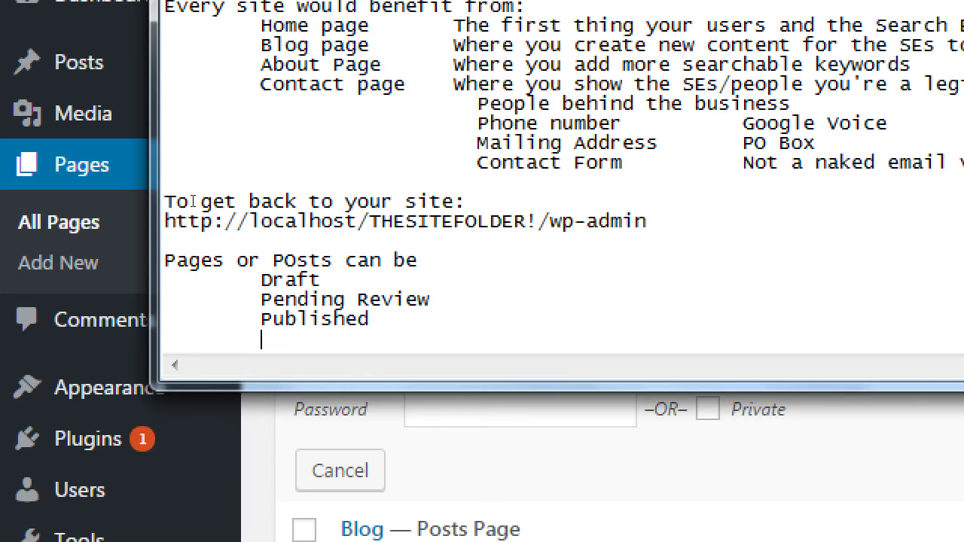
type("Scheduled")
Describe both Draft and Pending Review as 'No user can see it.'
key("Up")
key("Up")
key("Up")
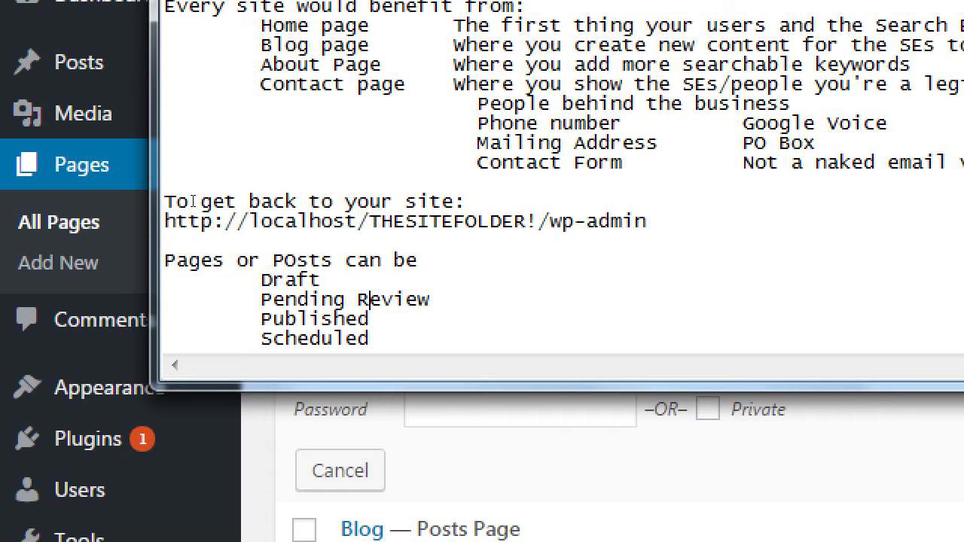
key("Tab")
key("Tab")
type("No use")
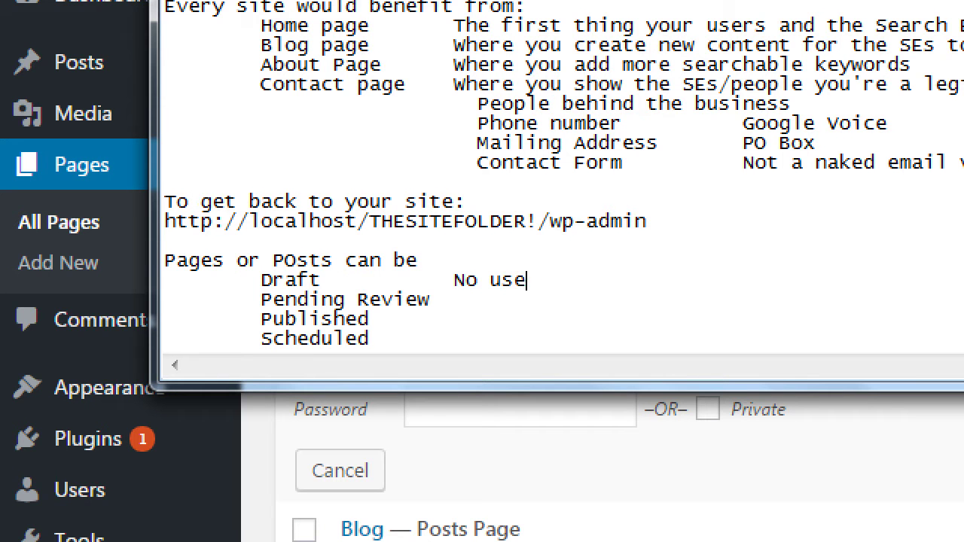
type("r can it.")
key("Down")
type("a")
key("BackSpace")
type("No user can see")
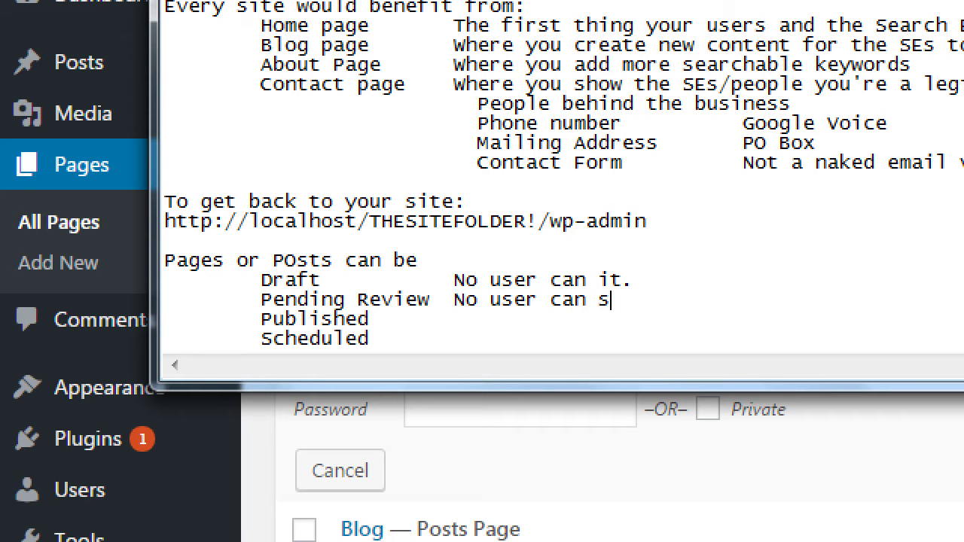
type(" it.")
key("Up")
key("Left")
key("Left")
key("Left")
type("see")
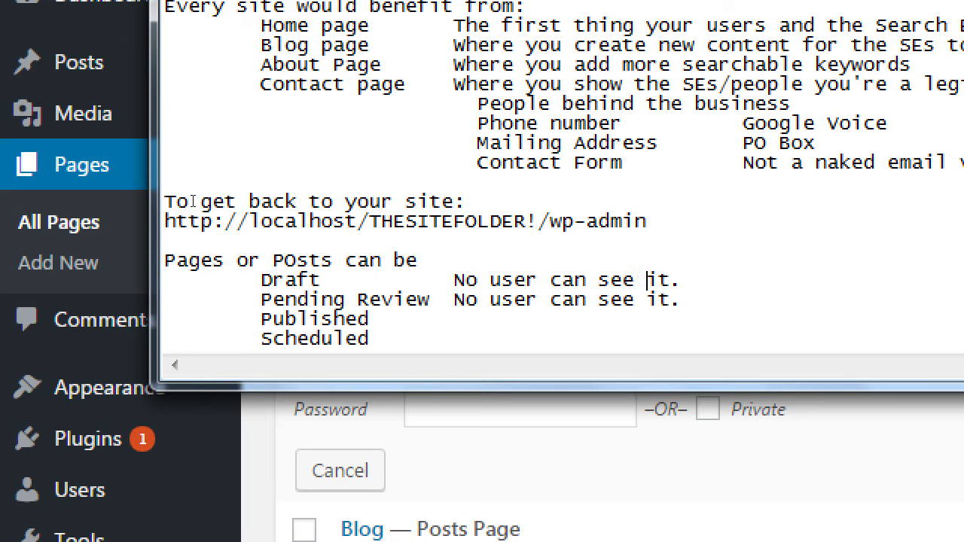
Extend the Pending Review note with '; waiting for approval by admin'
key("Down")
key("End")
key("BackSpace")
type("; waiting b")
key("BackSpace")
type("for ")
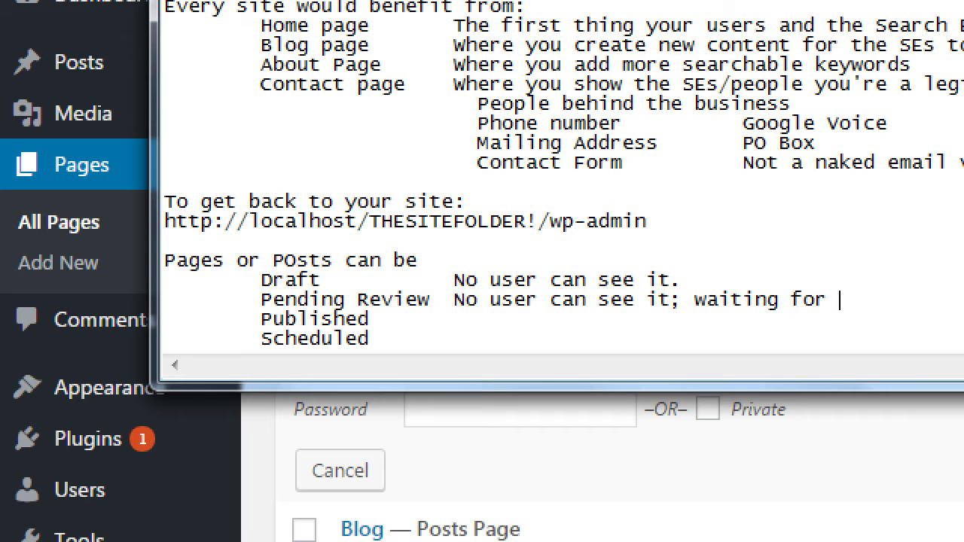
type("approva")
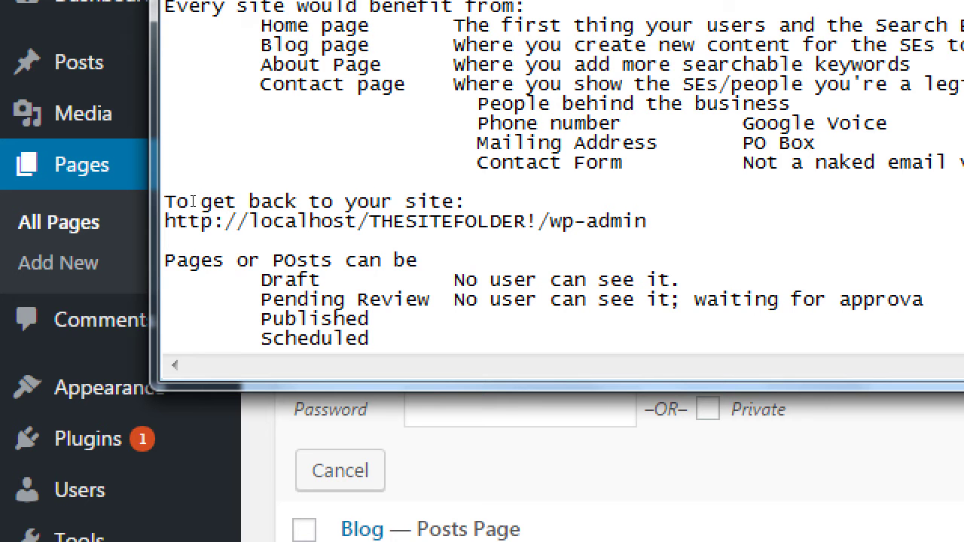
key("BackSpace")
type("le")
key("BackSpace")
key("BackSpace")
key("BackSpace")
type("val")
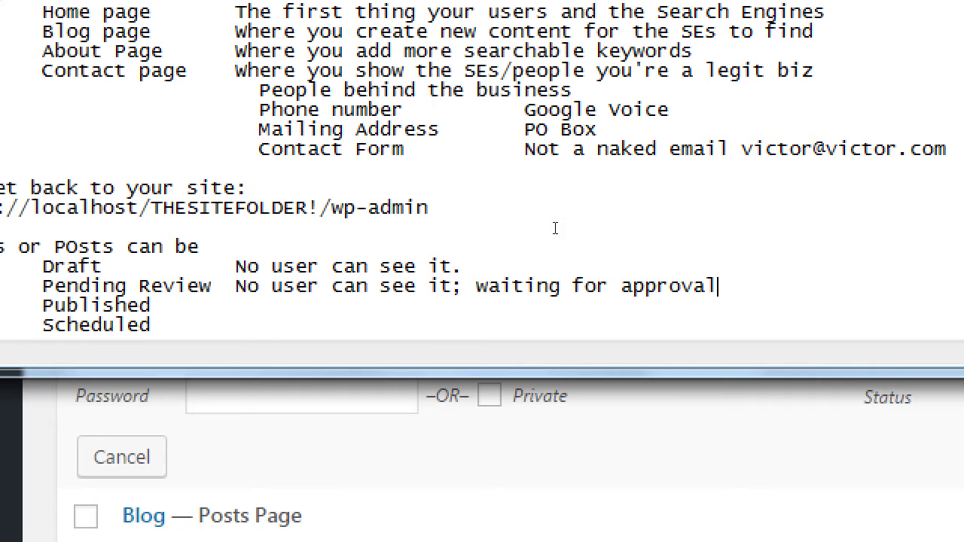
type(" by admin")
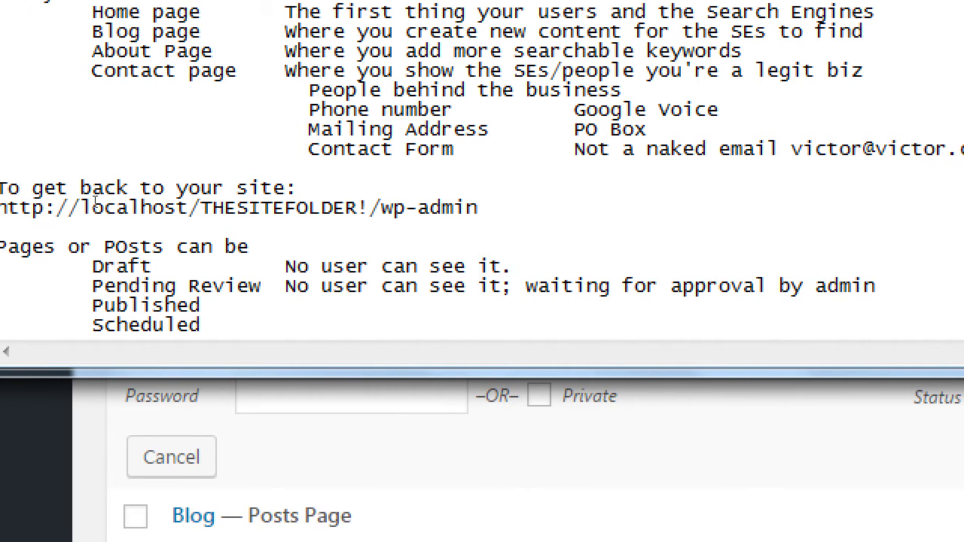
Describe Published as 'Everyone can see it (can be tweaked Private or Password option)'
key("Tab")
type("Everyone can see i")
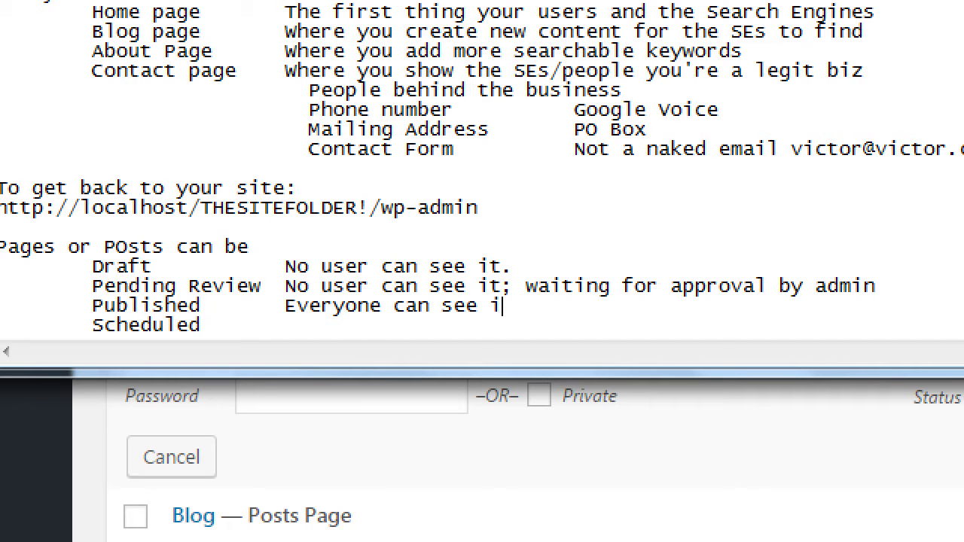
type("t (can be twea")
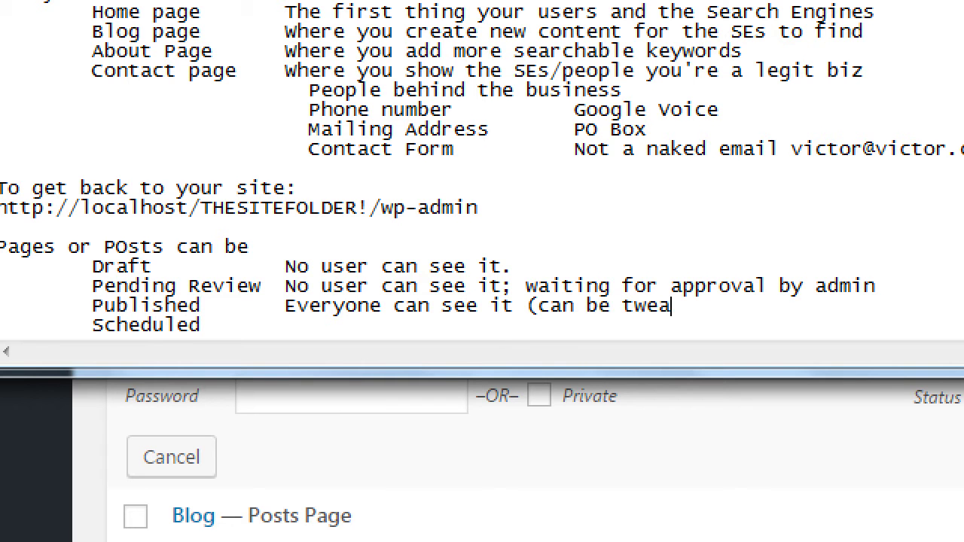
type("ked Private or Password")
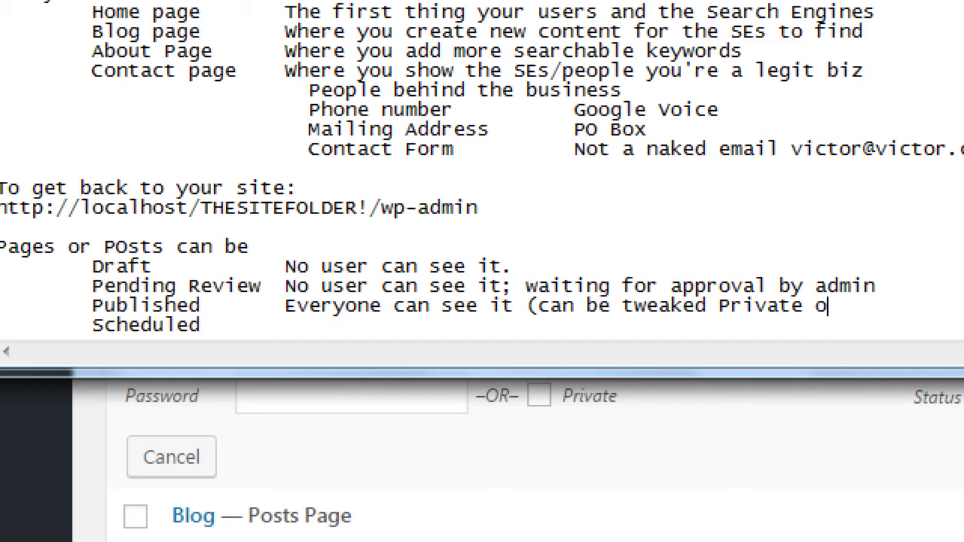
type(" option")
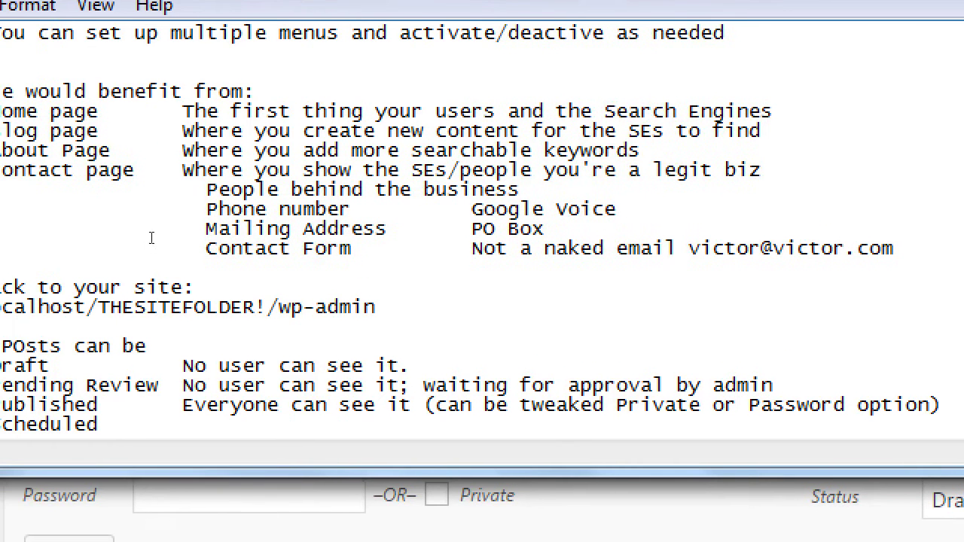
On the Scheduled line, add the description 'Everyone can see it eventually'
key("Down")
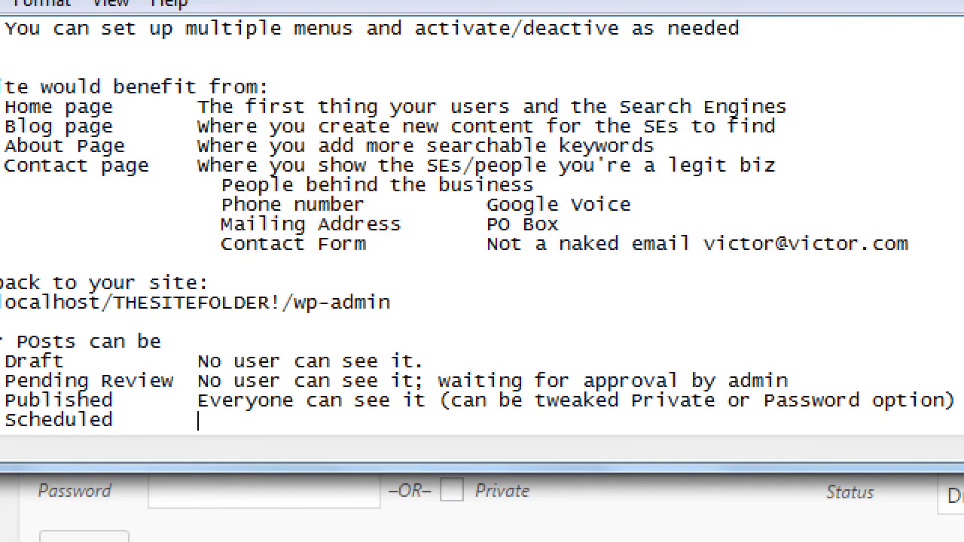
type("People")
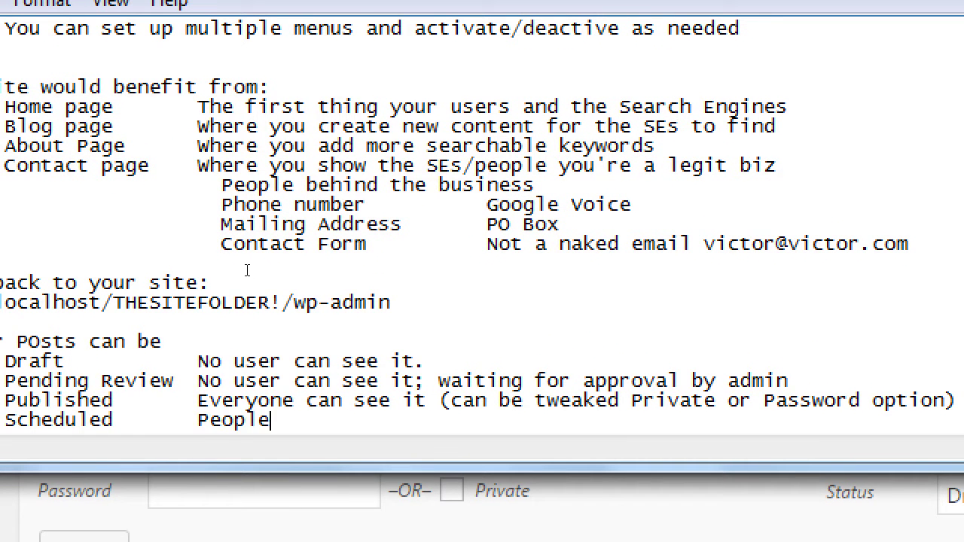
key("BackSpace")
key("BackSpace")
key("BackSpace")
key("BackSpace")
key("BackSpace")
key("BackSpace")
type("eVeryo")
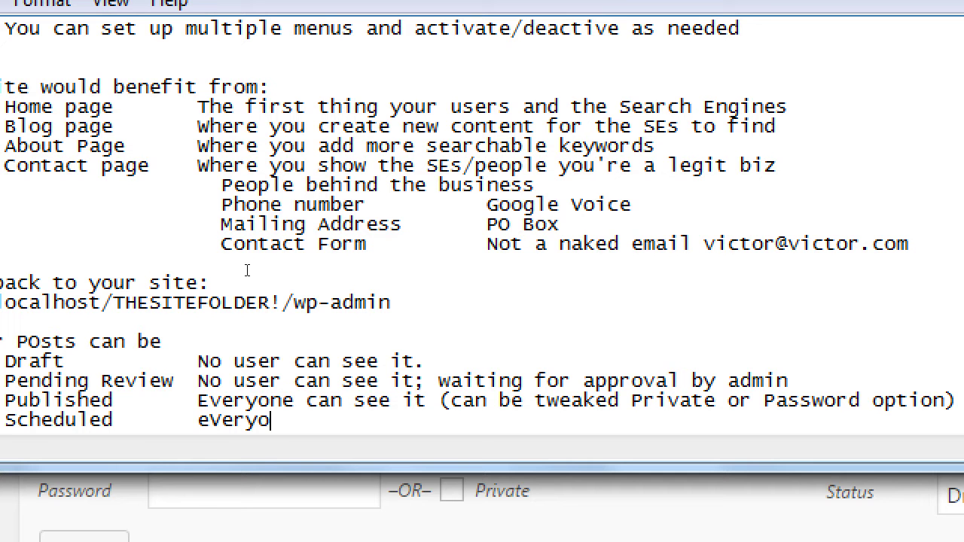
key("ctrl+shift+Left")
type("Everyone can see it eventually")
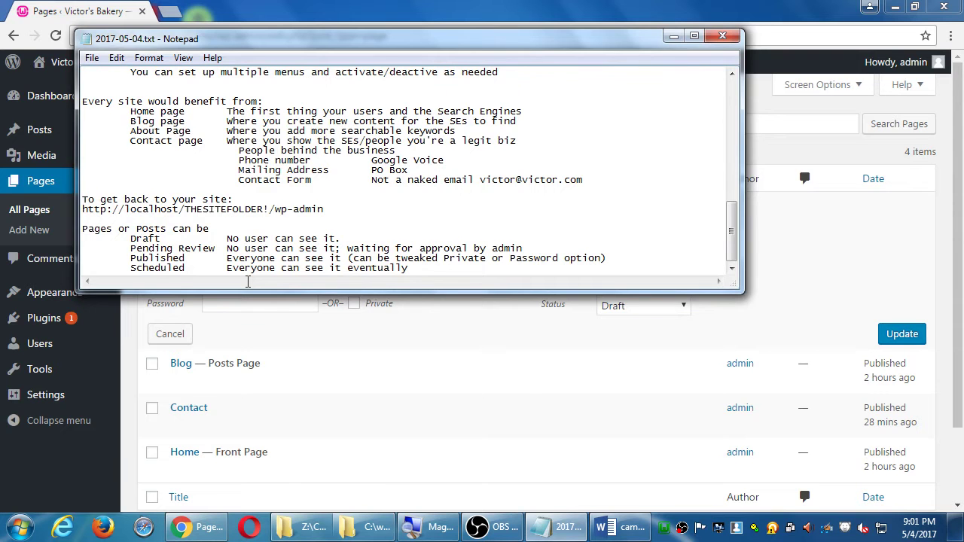
Move Notepad aside, tick Allow Comments for About Us, and open Posts in a new tab
left_click_drag(298, 42, 394, 328)
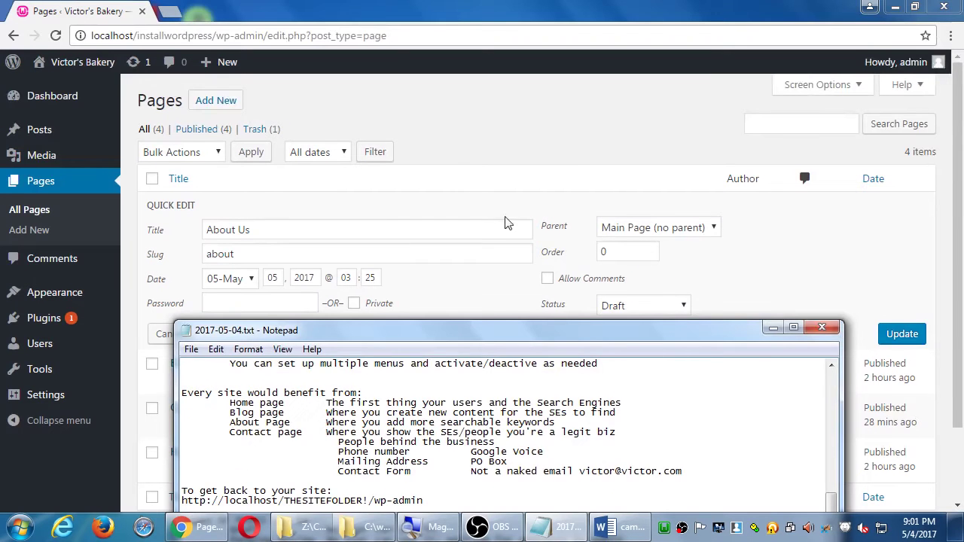
left_click(475, 120)
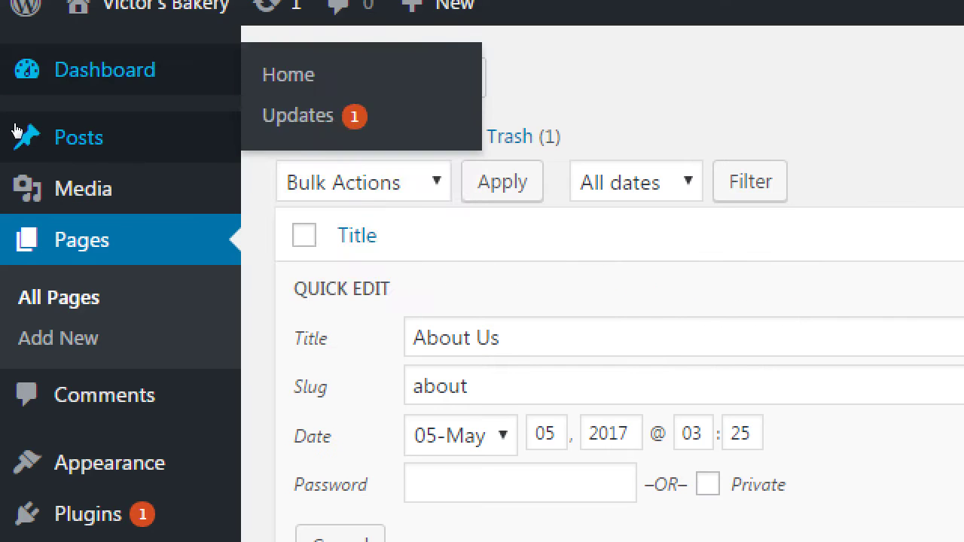
mouse_move(15, 128)
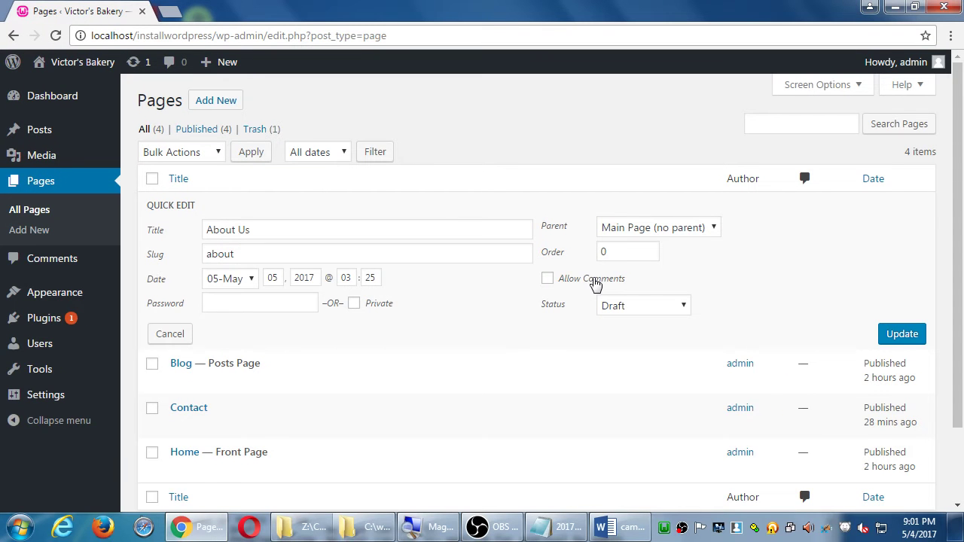
triple_click(713, 326)
middle_click(23, 132)
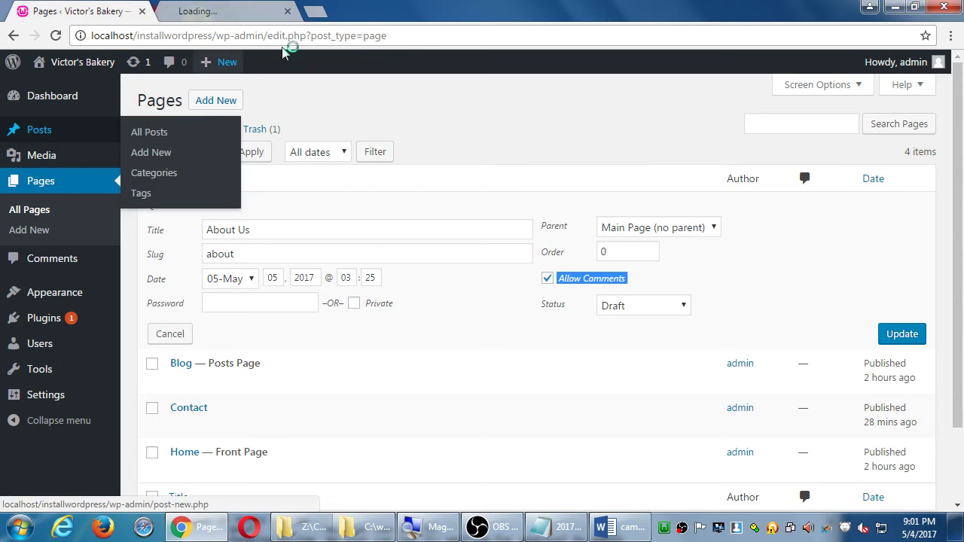
Quick-edit Hello world! in the Posts tab, close that tab, then untick About Us comments
left_click(222, 11)
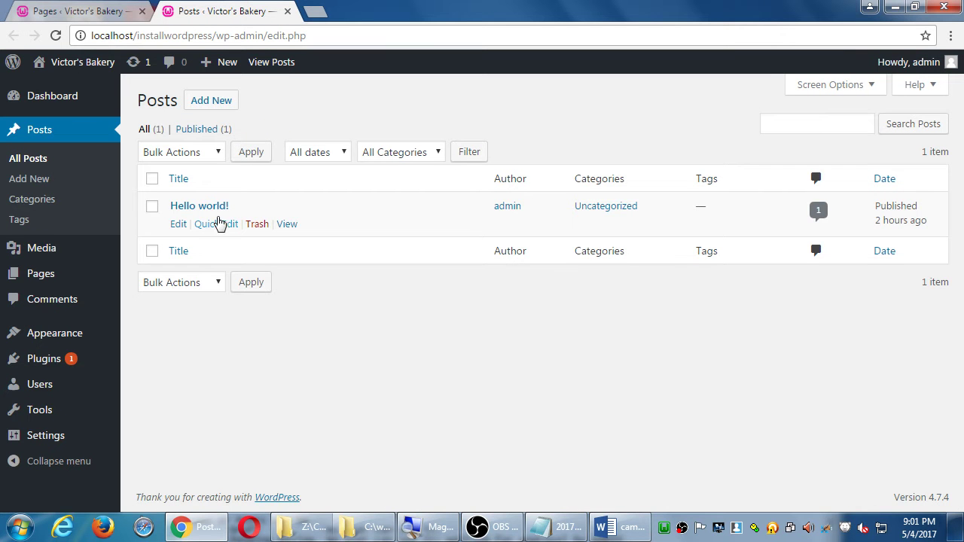
left_click(217, 226)
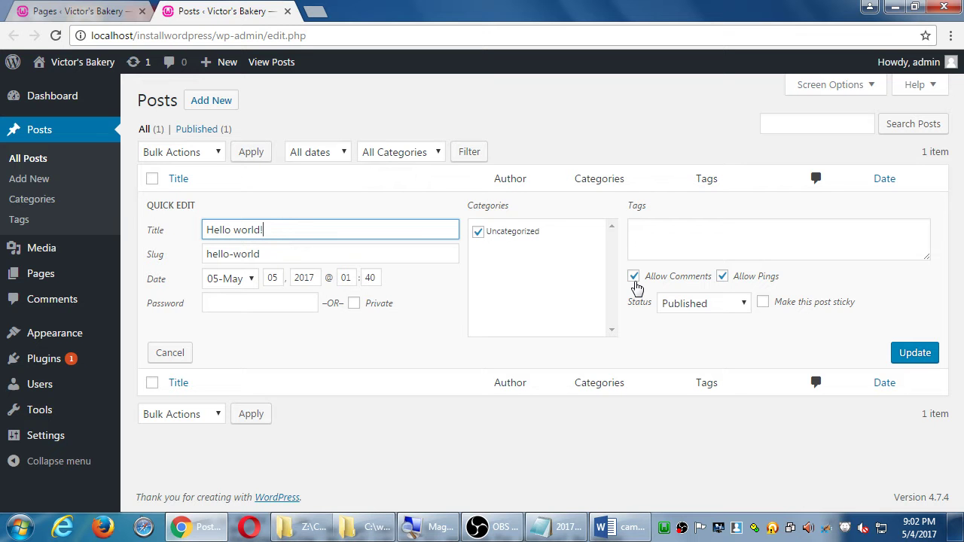
key("ctrl+w")
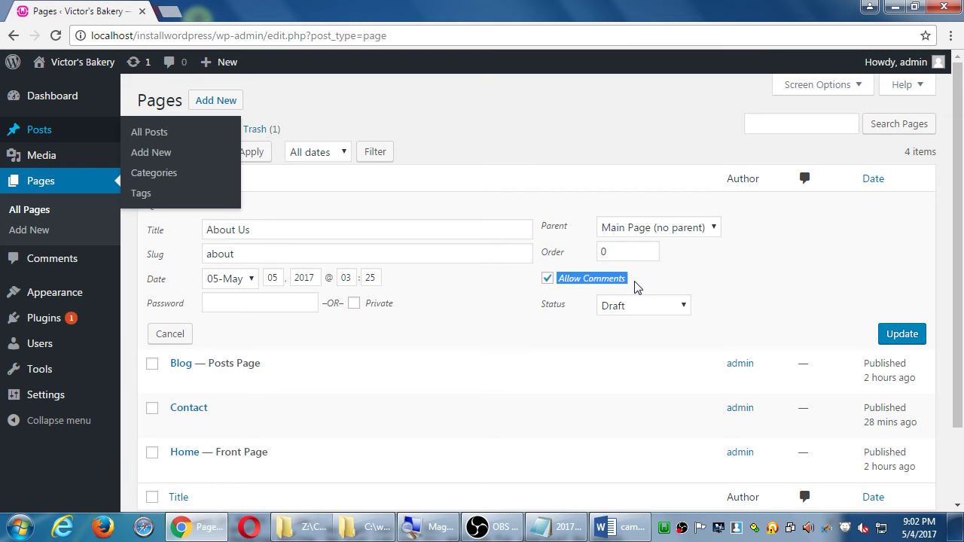
left_click(548, 278)
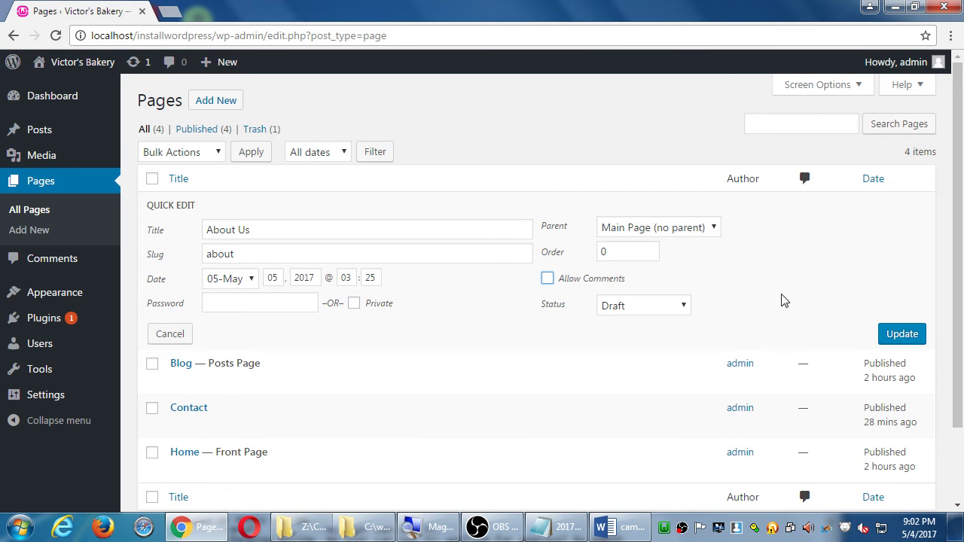
Update About Us with status Published, reopen its Quick Edit, and bring Notepad forward
left_click(663, 309)
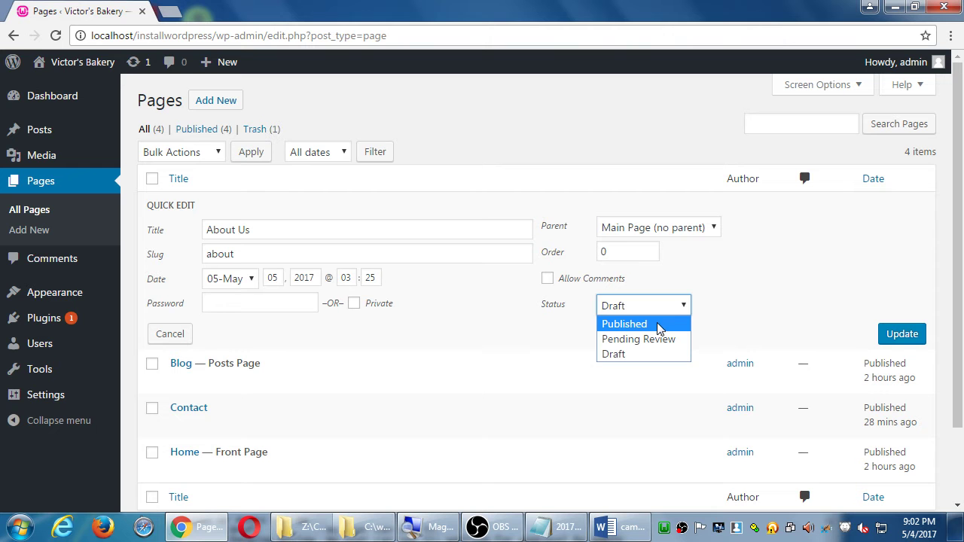
left_click(657, 323)
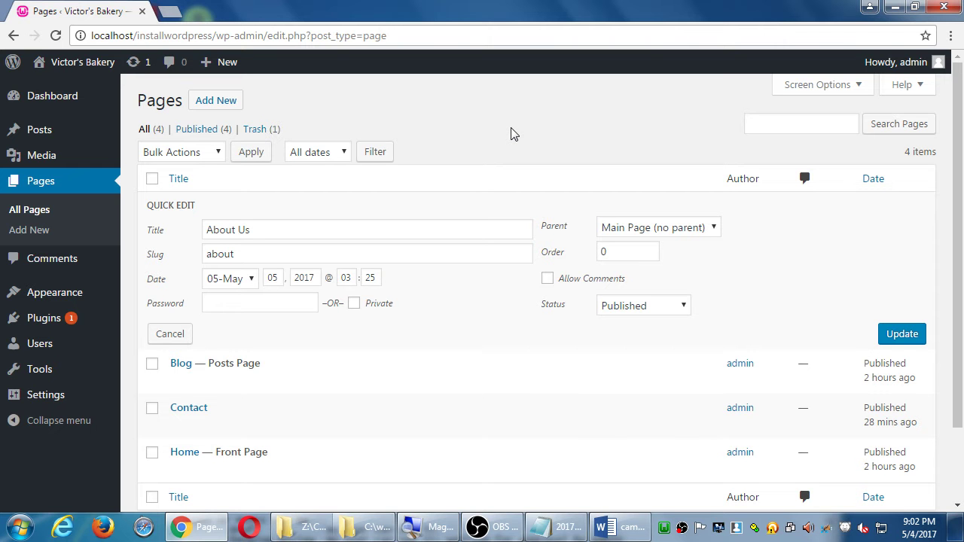
key("Return")
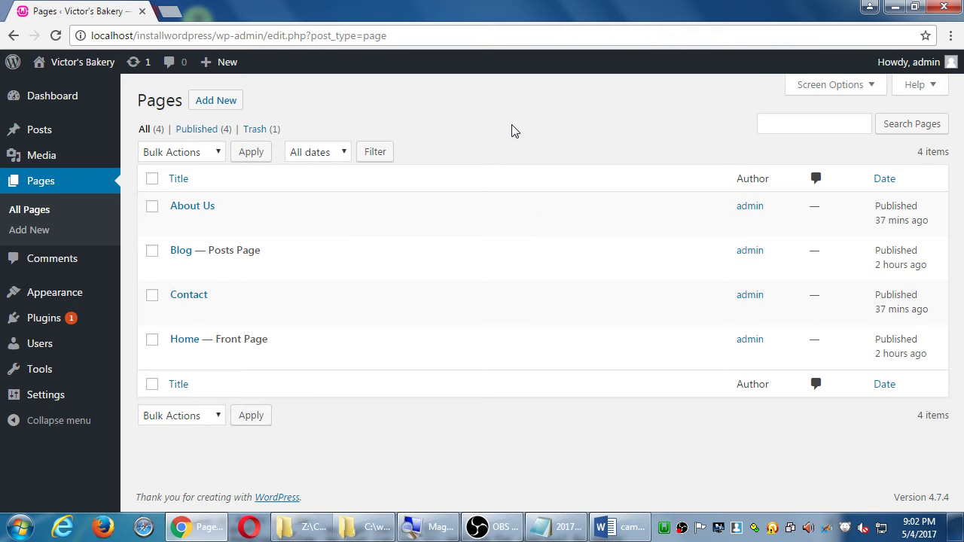
left_click(207, 225)
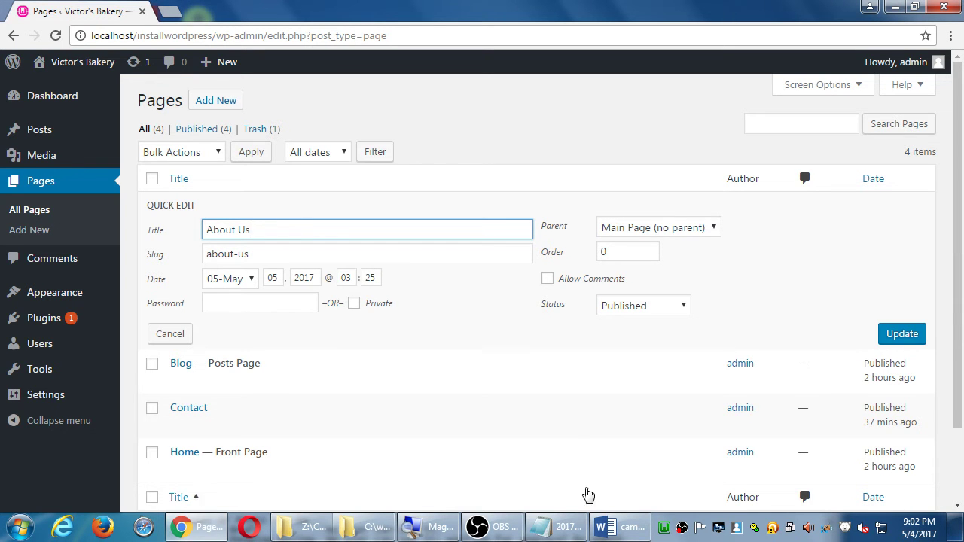
left_click(559, 528)
Add the line 'An Article (Post/Page) can have one Title and a different Slug'
left_click_drag(370, 333, 548, 115)
scroll(547, 111, "down", 1)
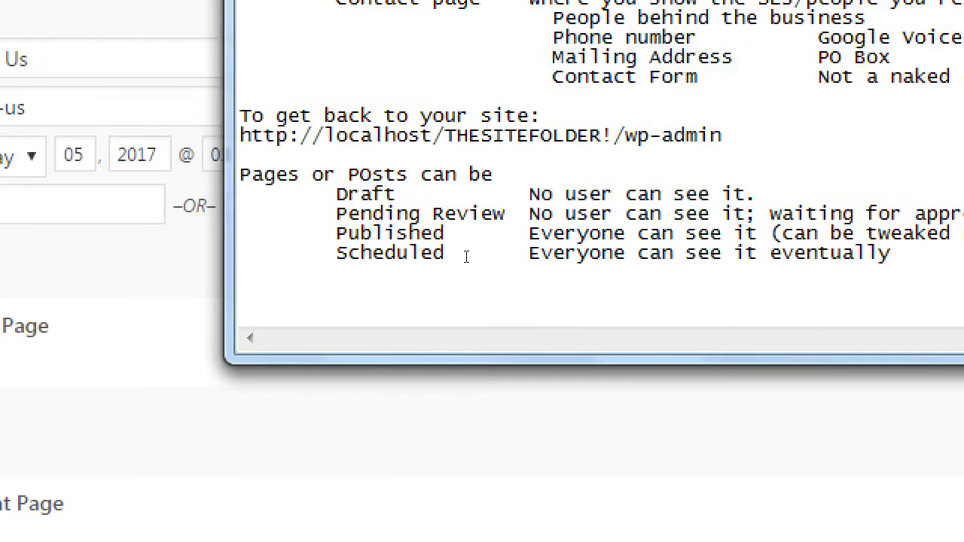
type("P")
key("BackSpace")
type("An Article ")
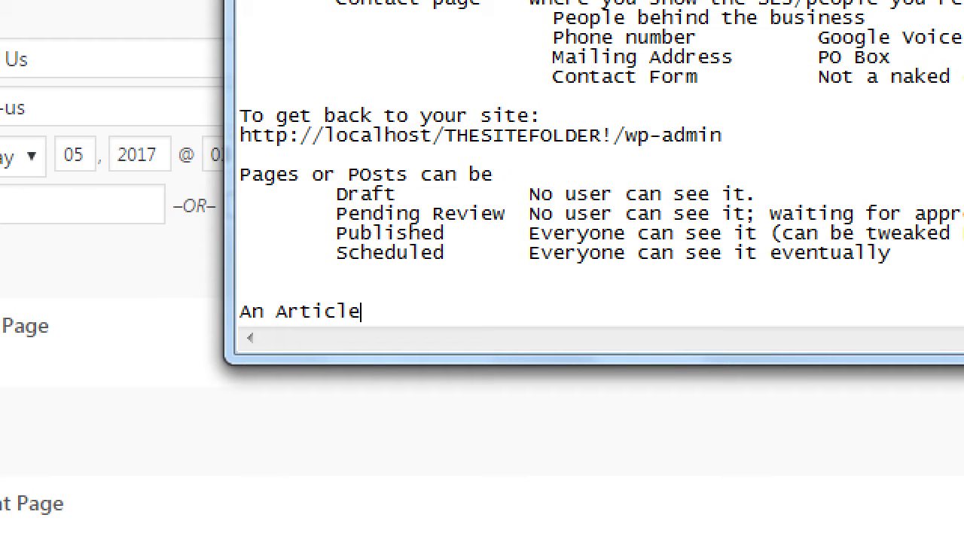
type("(Post/")
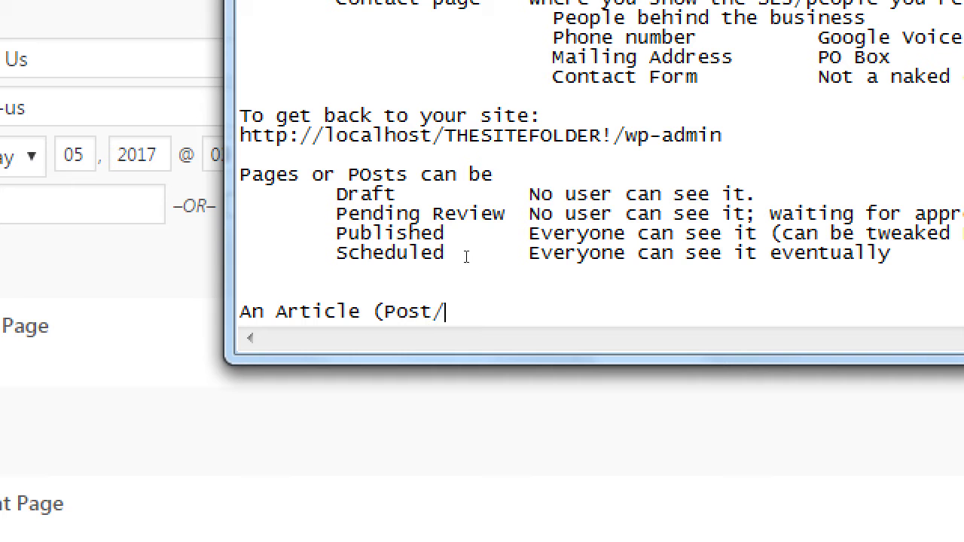
type("Page) ca")
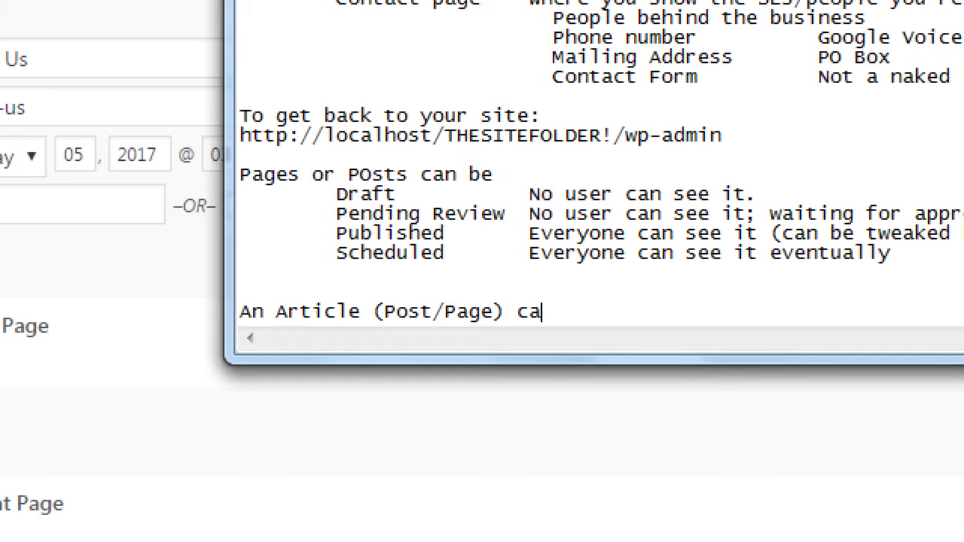
type("n have one Tiot")
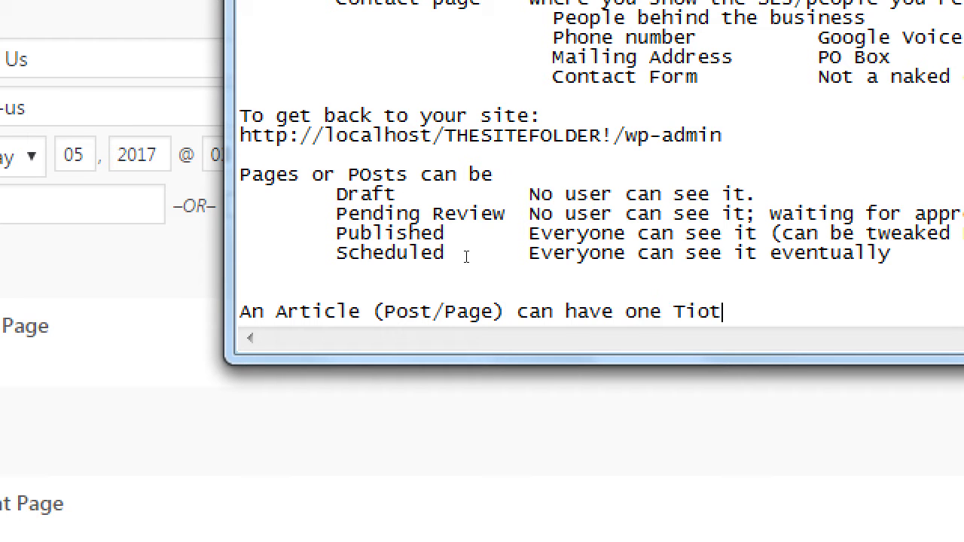
key("BackSpace")
key("BackSpace")
type("tle and a different")
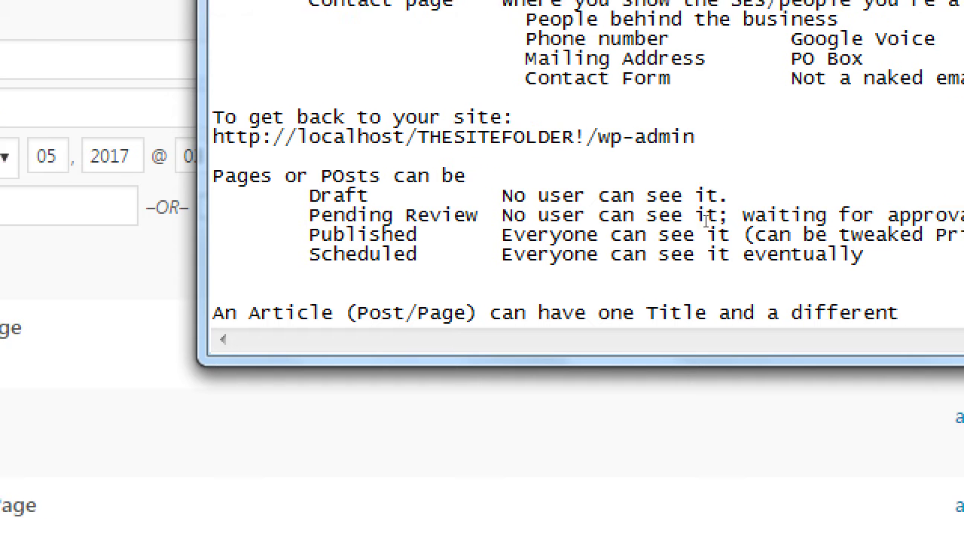
type(" Slug")
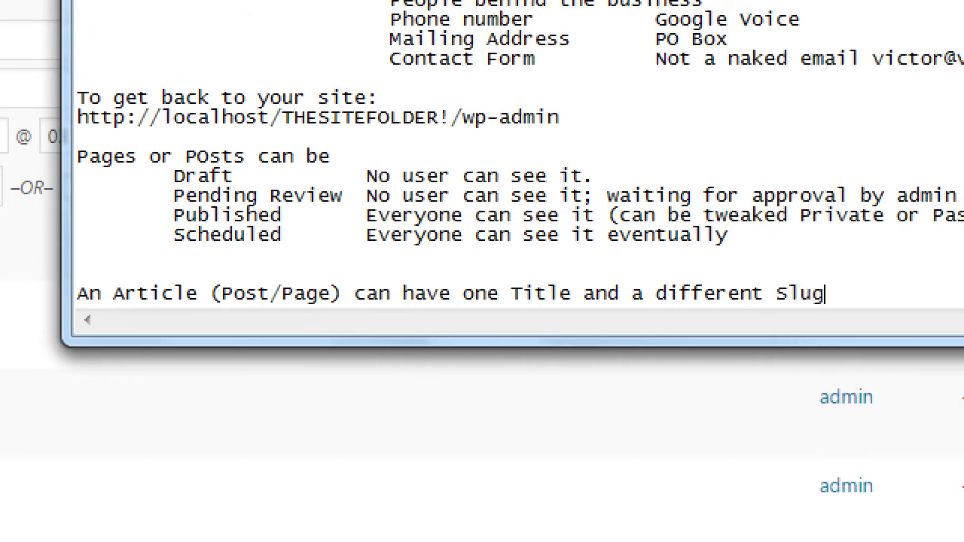
Add the indented tip 'For SEO, use the slug to populate it with keywords'
key("Return")
key("Tab")
type("For SEO")
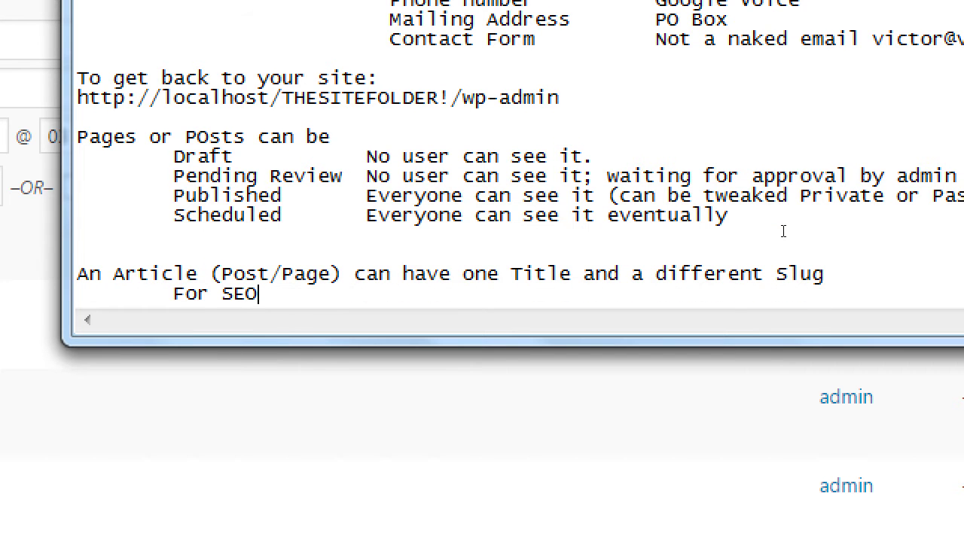
type(", use the slug ")
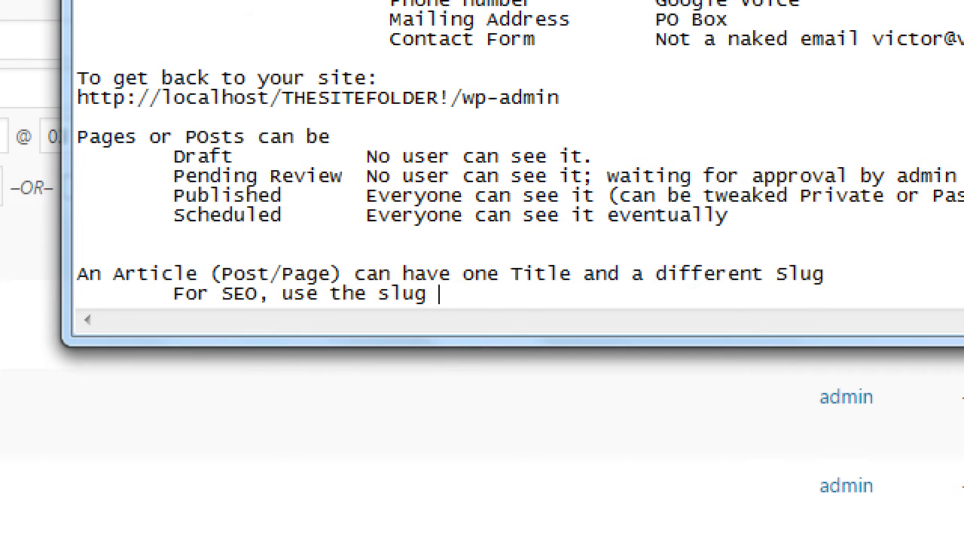
type("to populat3")
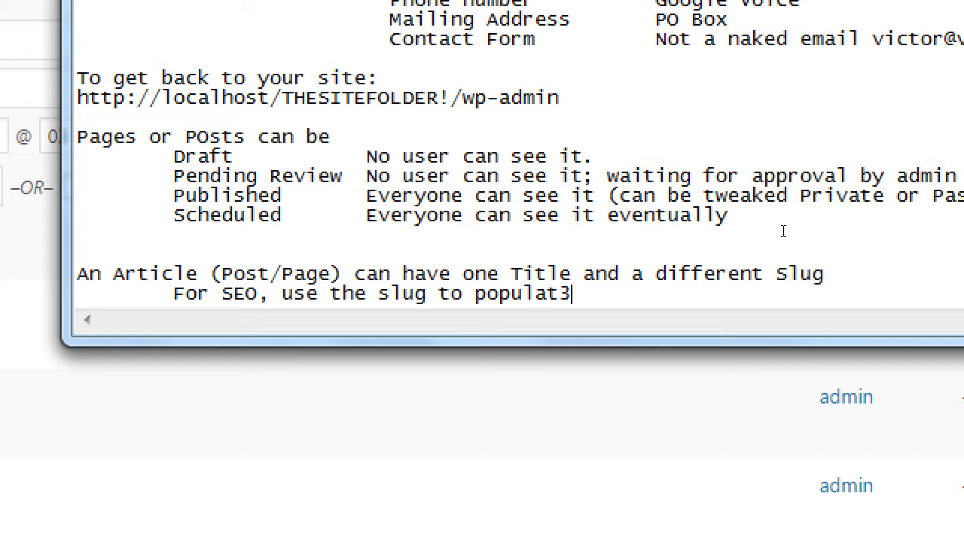
key("BackSpace")
type("e it with keywords")
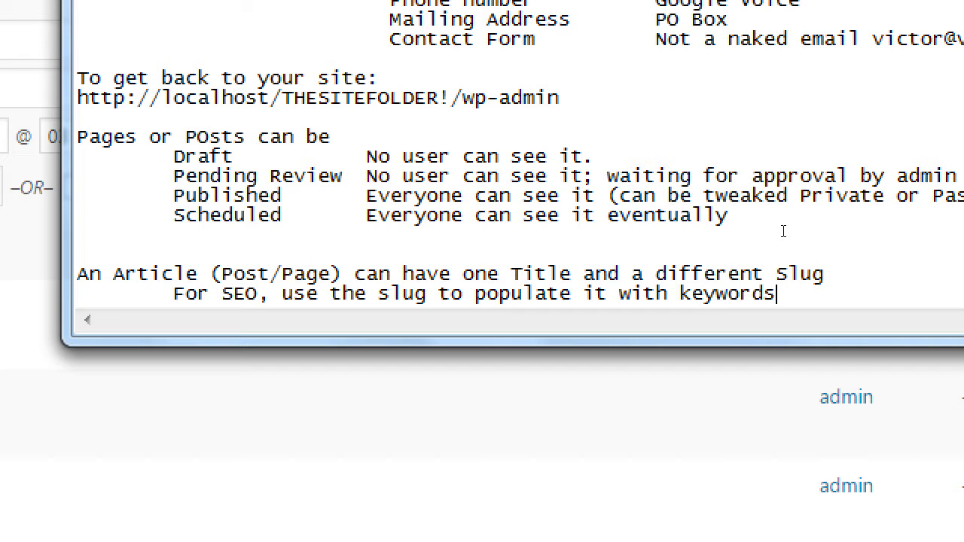
key("Return")
key("Tab")
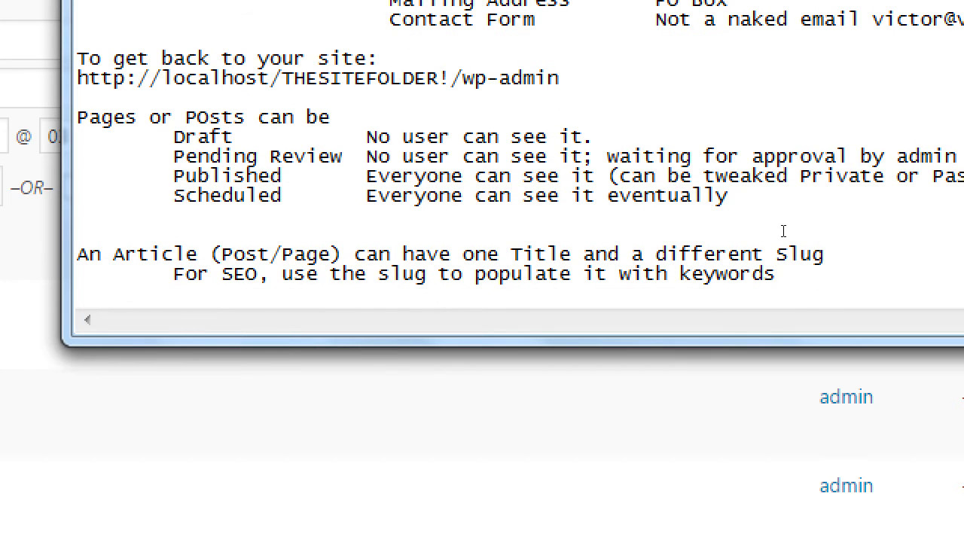
Write 'Bad version victor.com/all-about-our-company' and 'Good version victor.com/about' in the Notepad notes
type("Bad version")
key("Return")
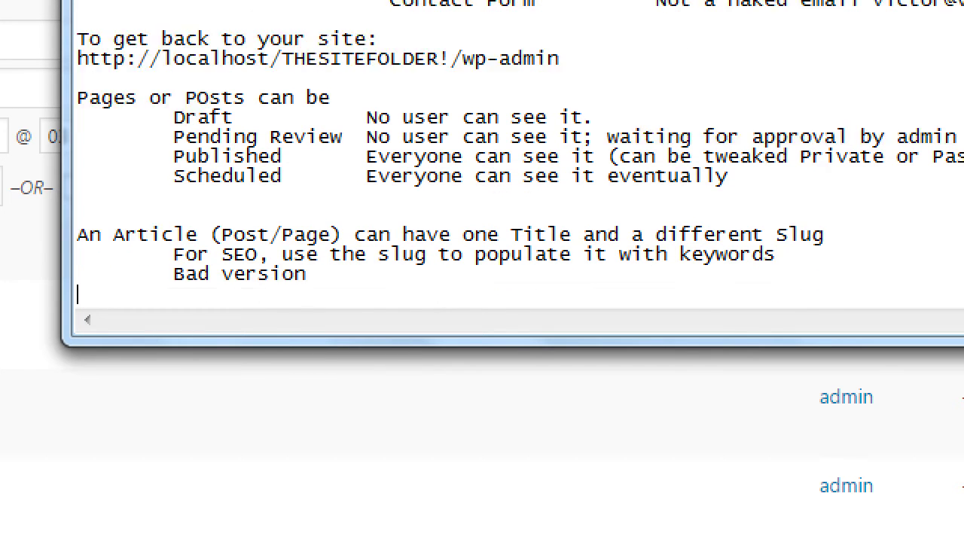
key("Tab")
type("Good version")
key("Up")
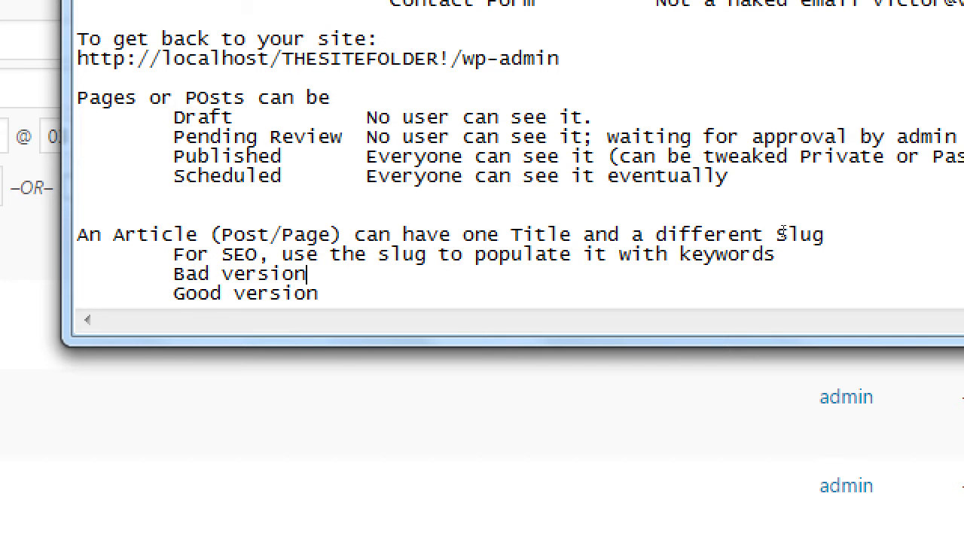
key("Tab")
type("victor.co")
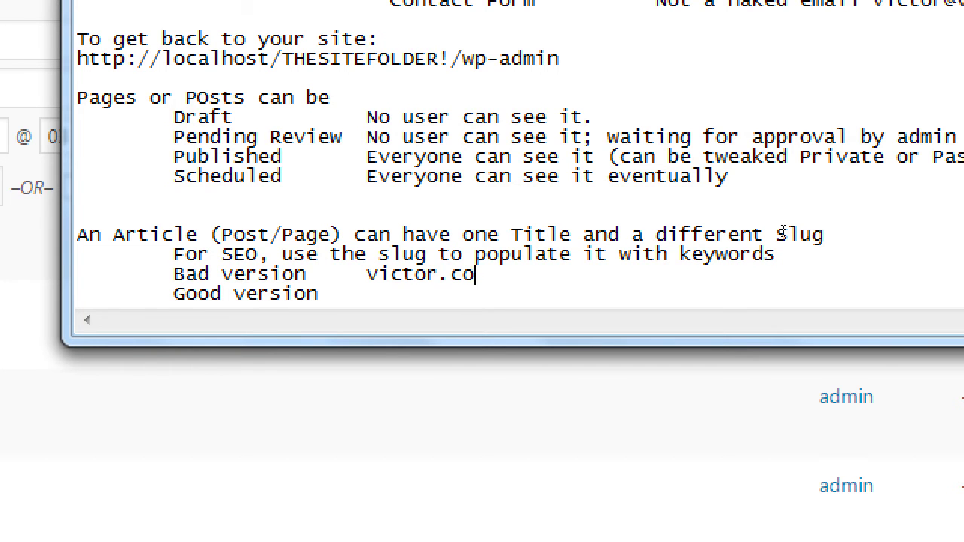
type("m/all-about-ou")
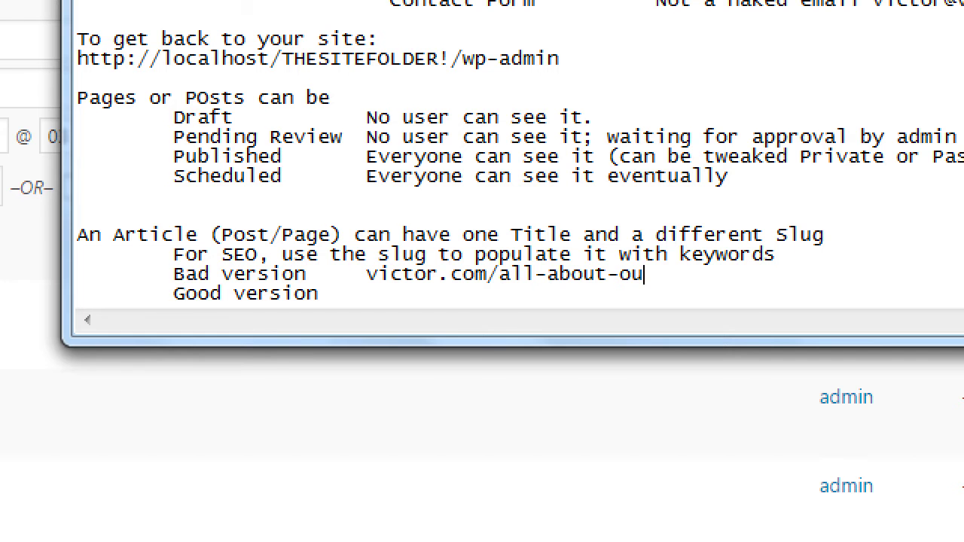
type("r-company")
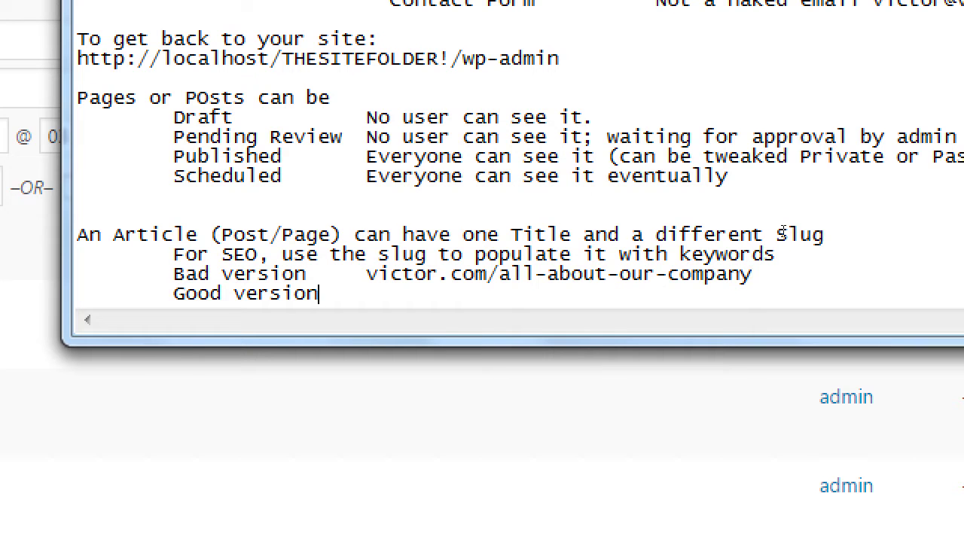
key("Tab")
type("victor.com/about")
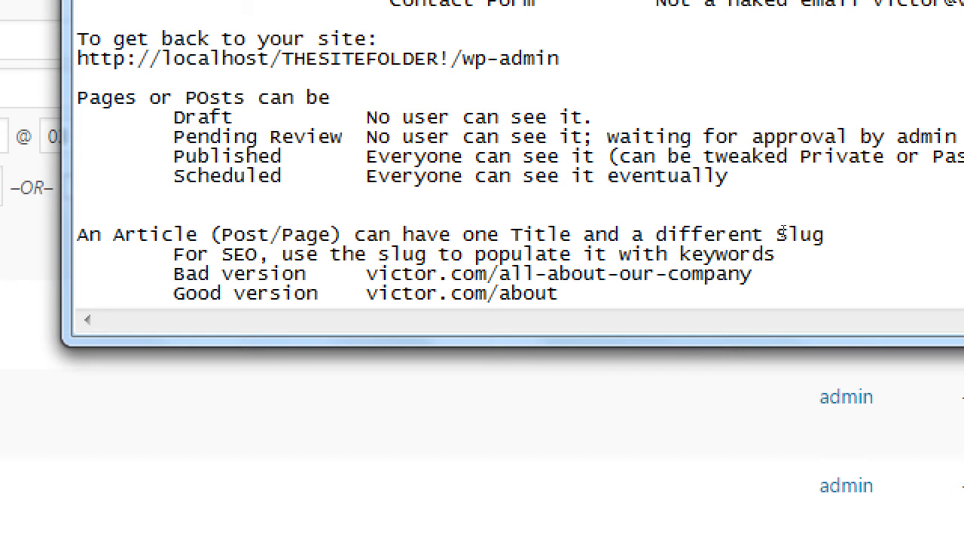
Add an indented line 'Tip: Short, to the point URLS (slugs) with Keywords'
key("Return")
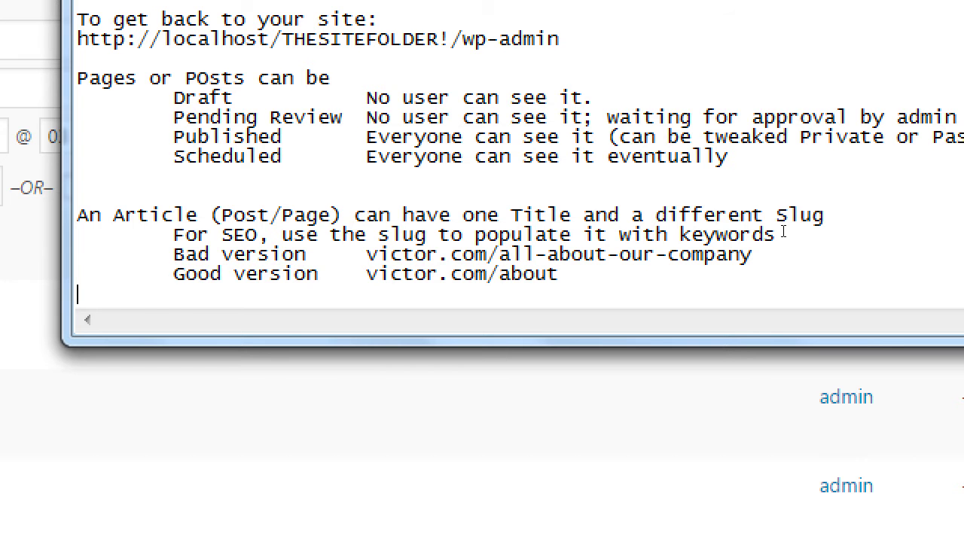
key("Tab")
type("Tip: Short")
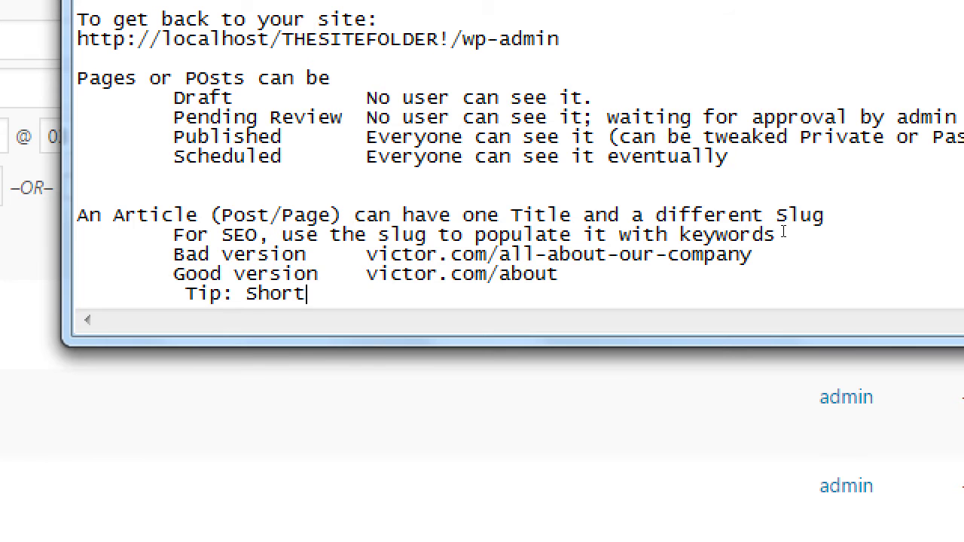
type(", to the point")
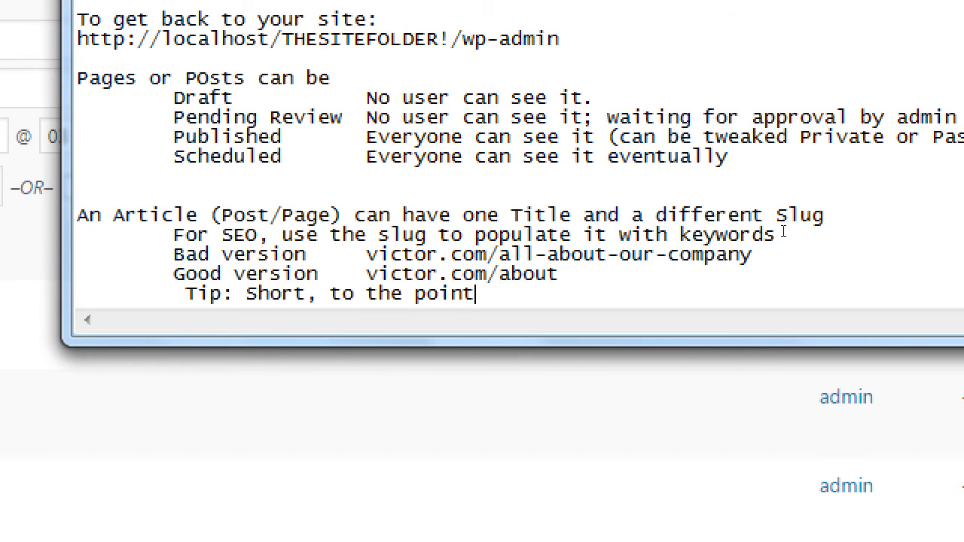
type(" URLS (slugs) w")
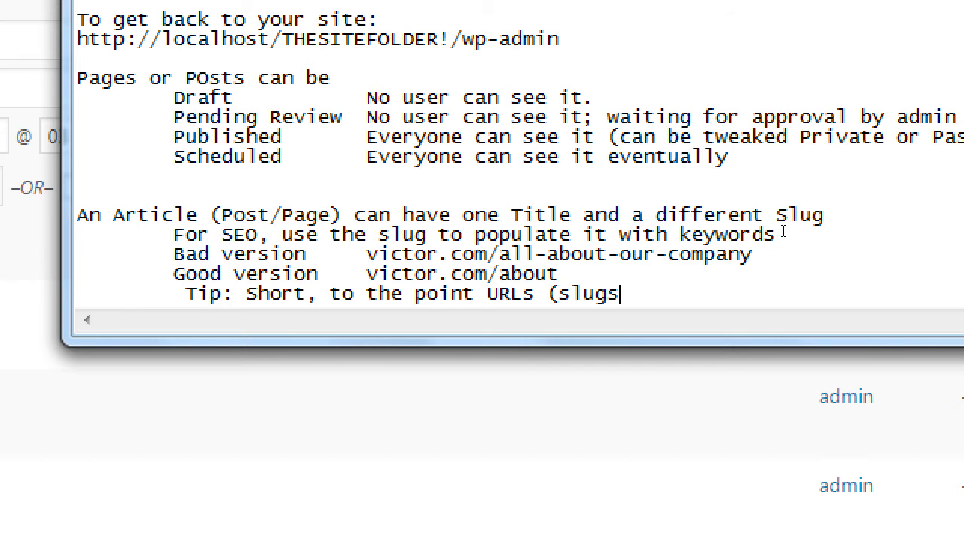
type("ith Keywords")
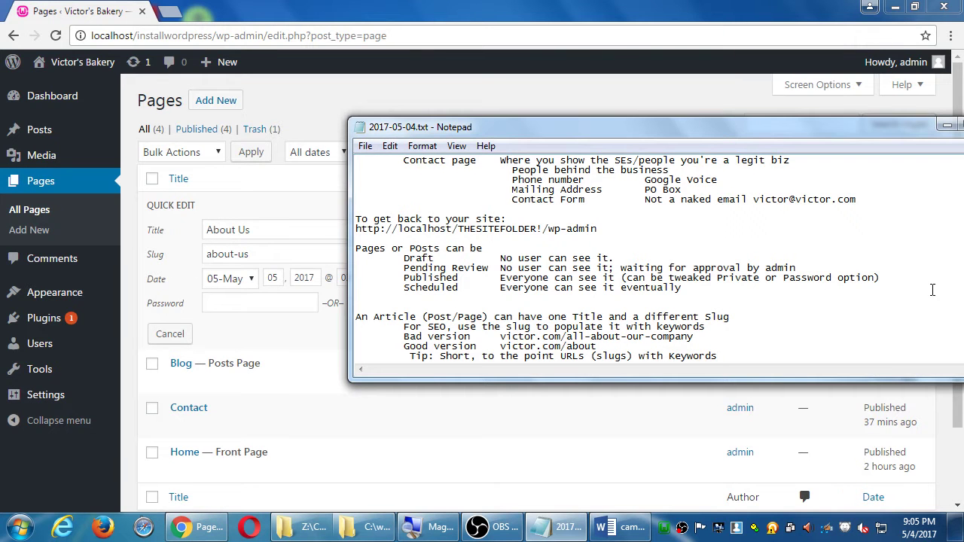
In Quick Edit, change the About Us page slug from about-us to 'about' and update
left_click(689, 87)
left_click_drag(278, 247, 153, 245)
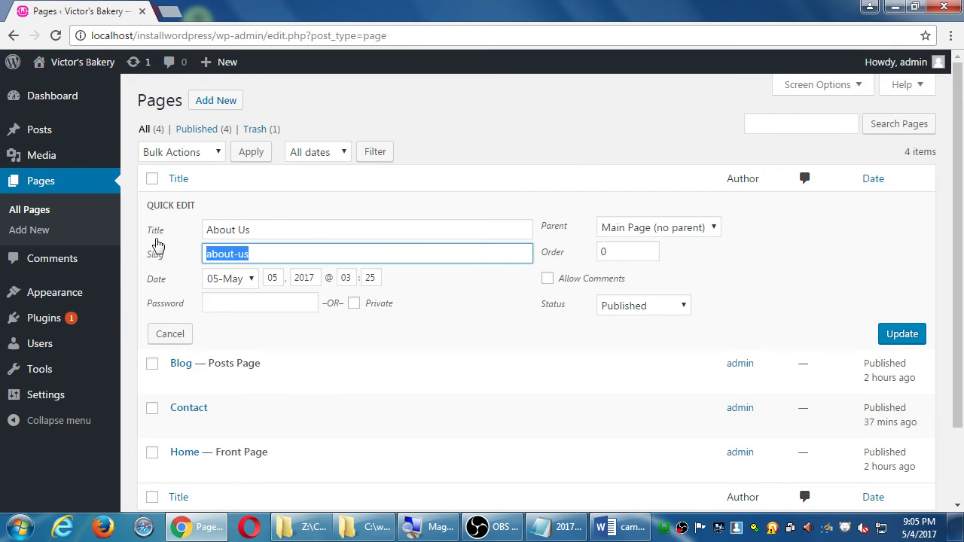
type("about")
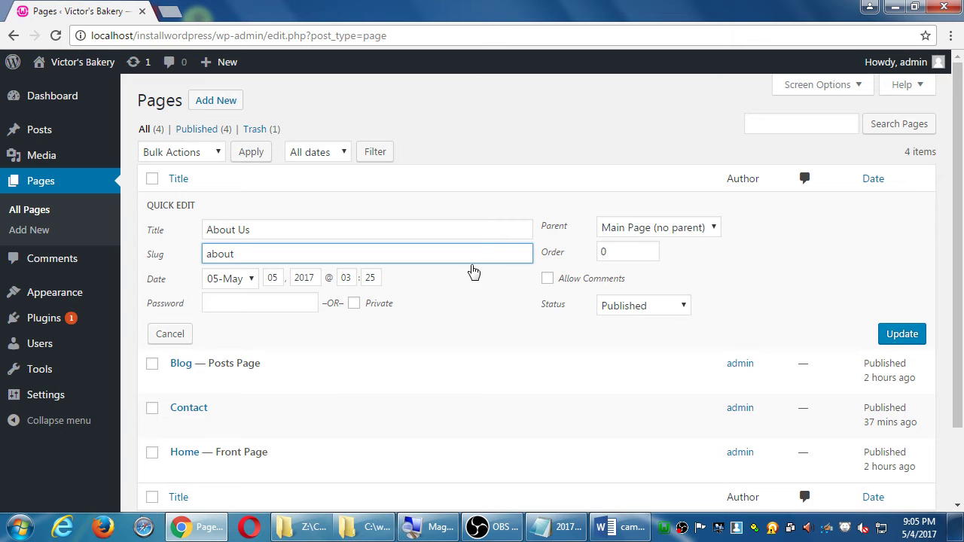
left_click(898, 339)
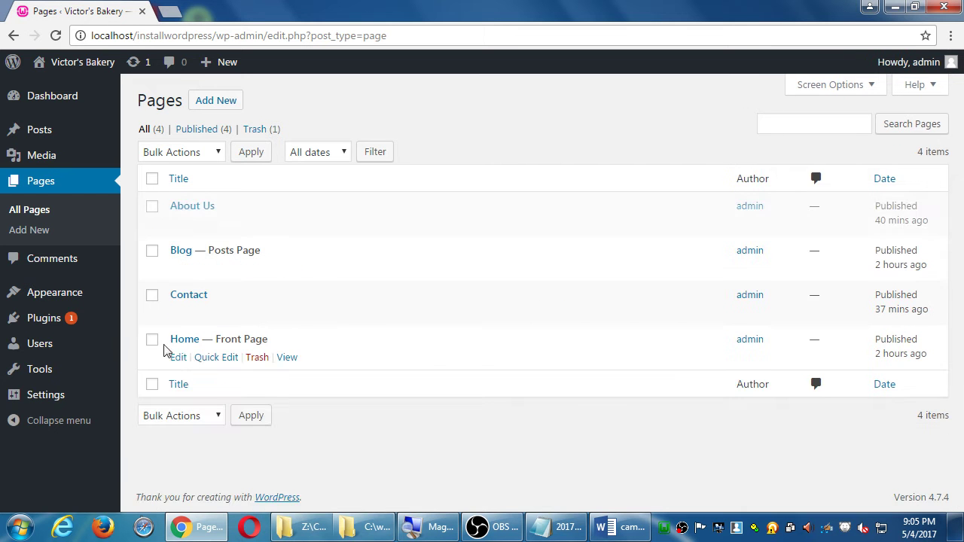
Set the site timezone to Los Angeles in General Settings and save the changes
left_click(82, 399)
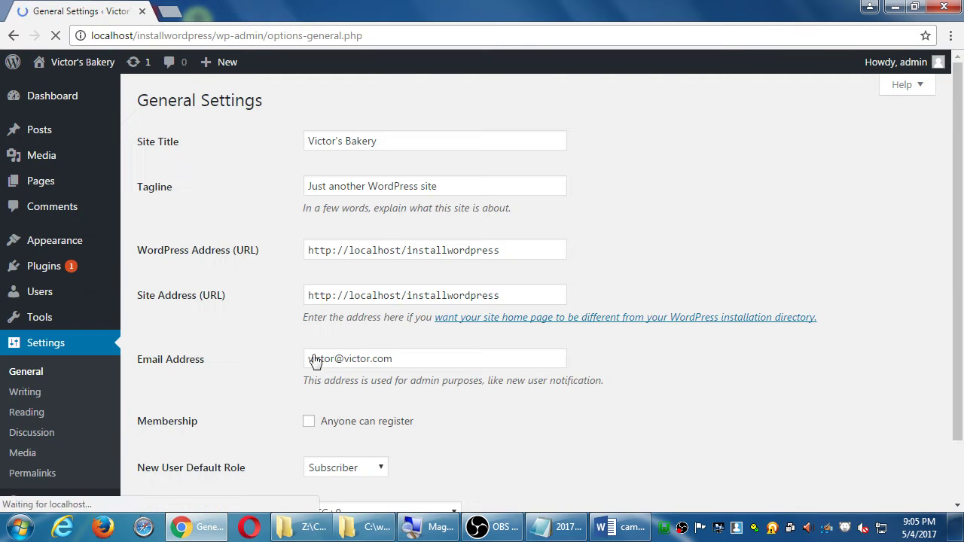
scroll(335, 406, "down", 6)
scroll(341, 213, "up", 2)
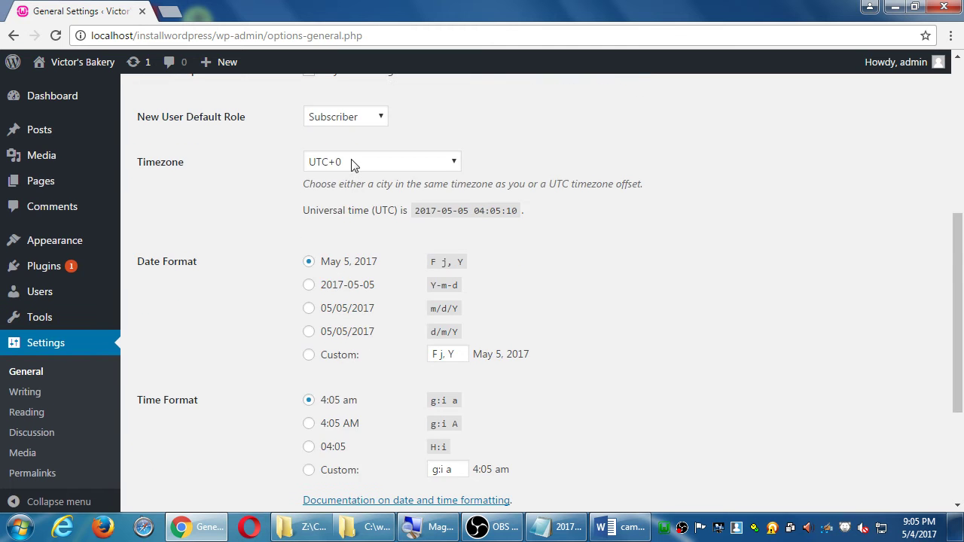
left_click(351, 163)
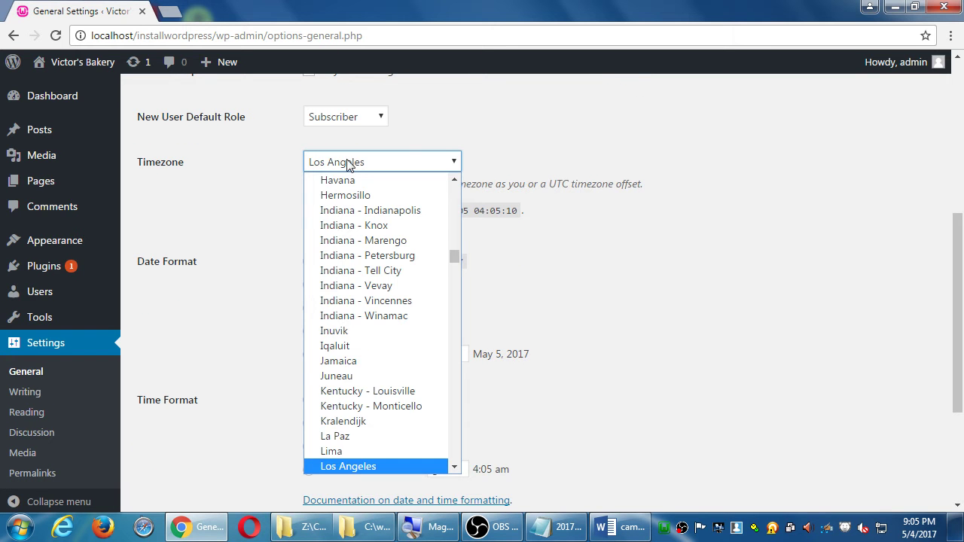
left_click(338, 467)
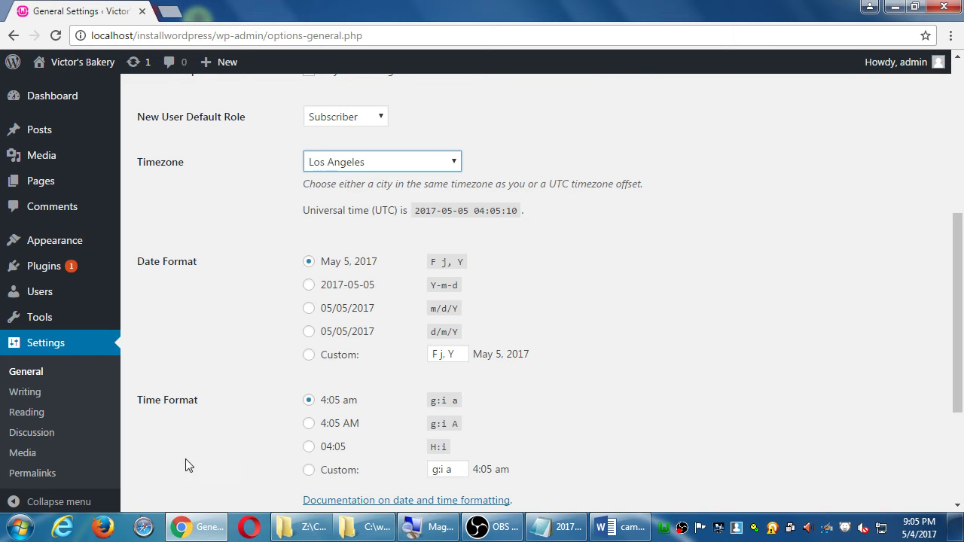
scroll(178, 437, "down", 3)
left_click(166, 437)
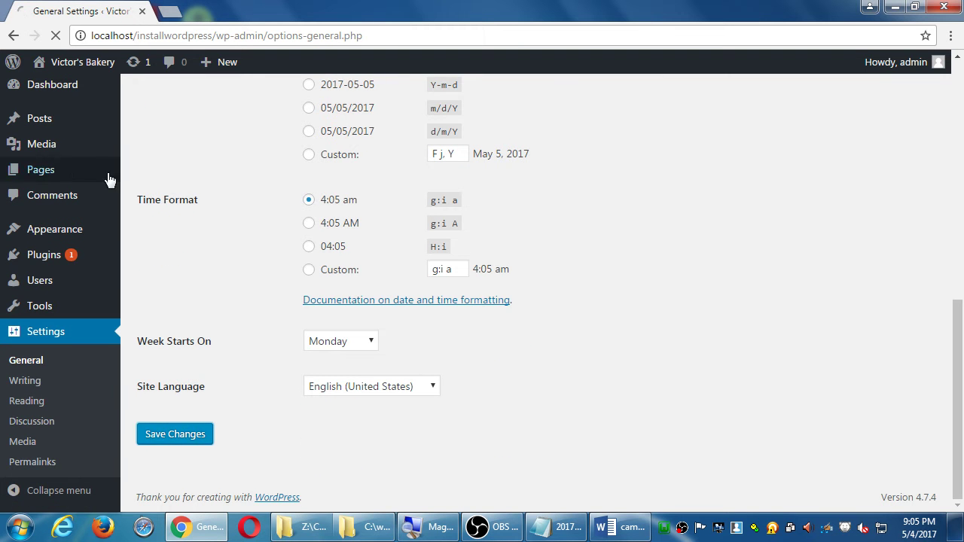
left_click(54, 129)
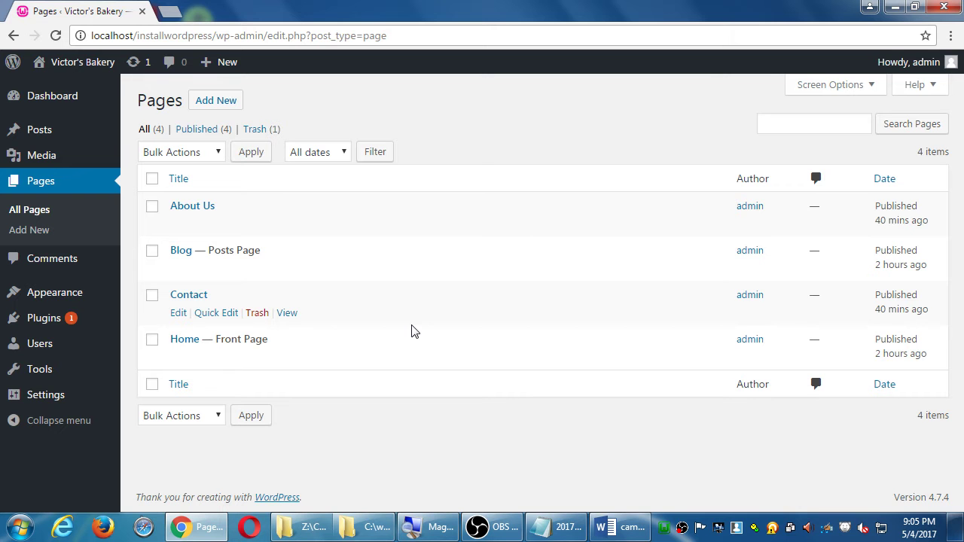
Show the desktop and open the Computer window listing the drives
key("super+d")
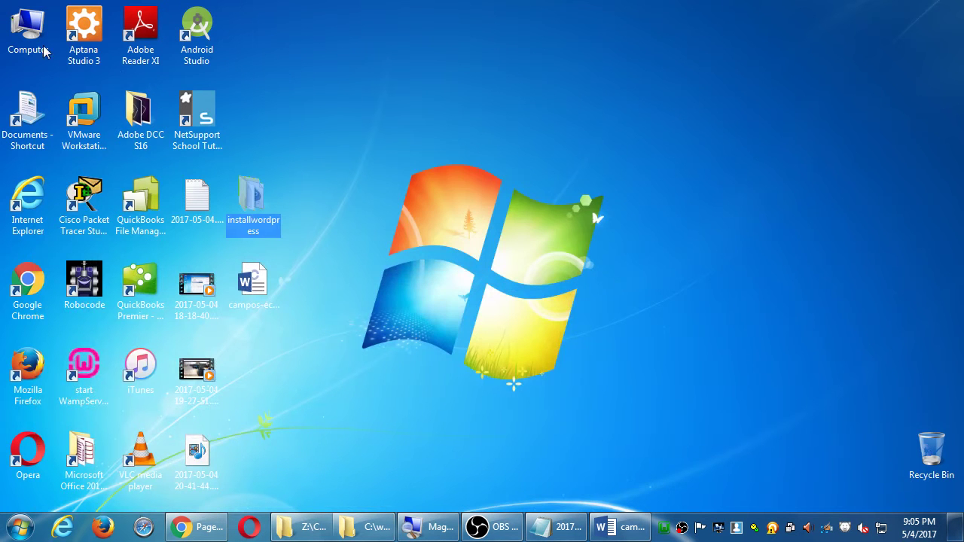
left_click(39, 46)
double_click(39, 46)
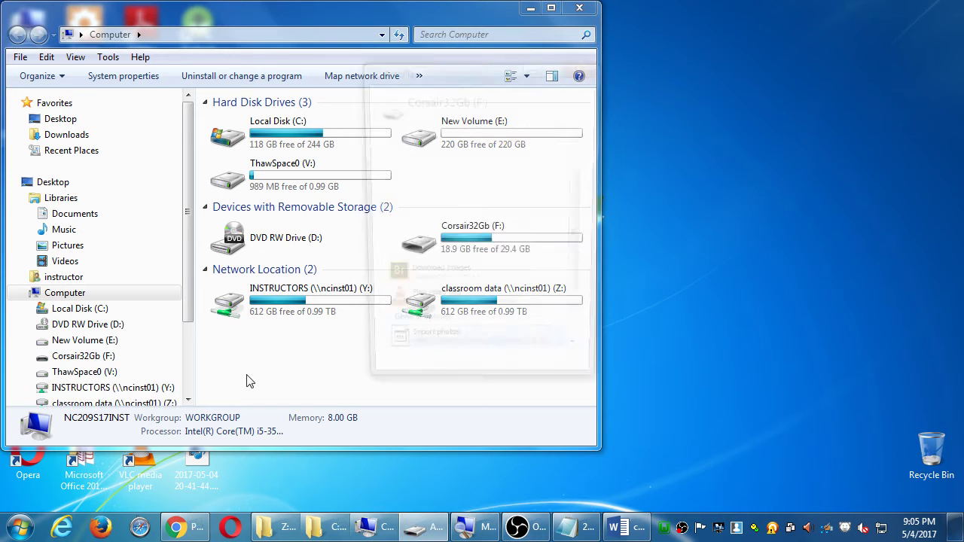
Copy campos-ecommerce-4archiving-wordpress.odt from 2017-05 2WordPress 8820E on Corsair32Gb (F:) to the desktop
left_click(364, 237)
double_click(494, 264)
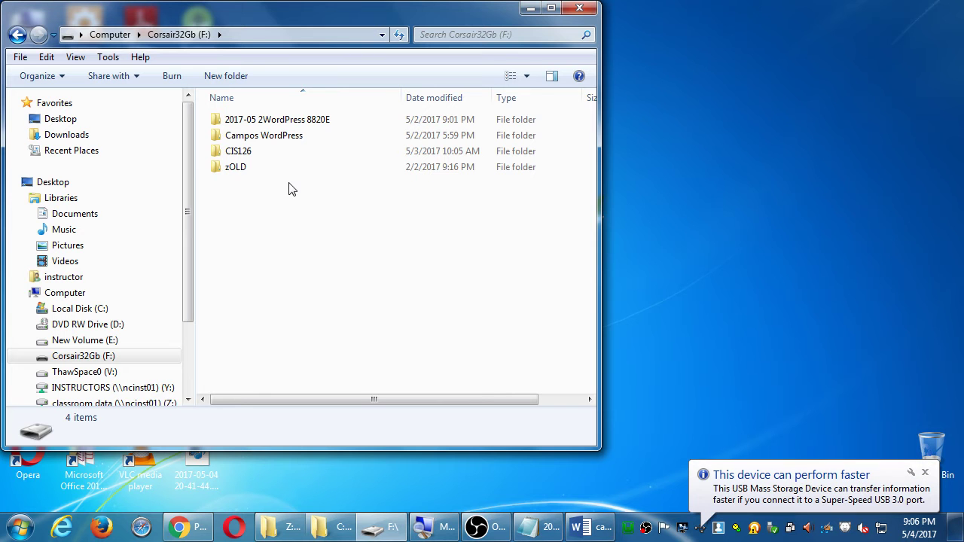
left_click(248, 141)
double_click(248, 141)
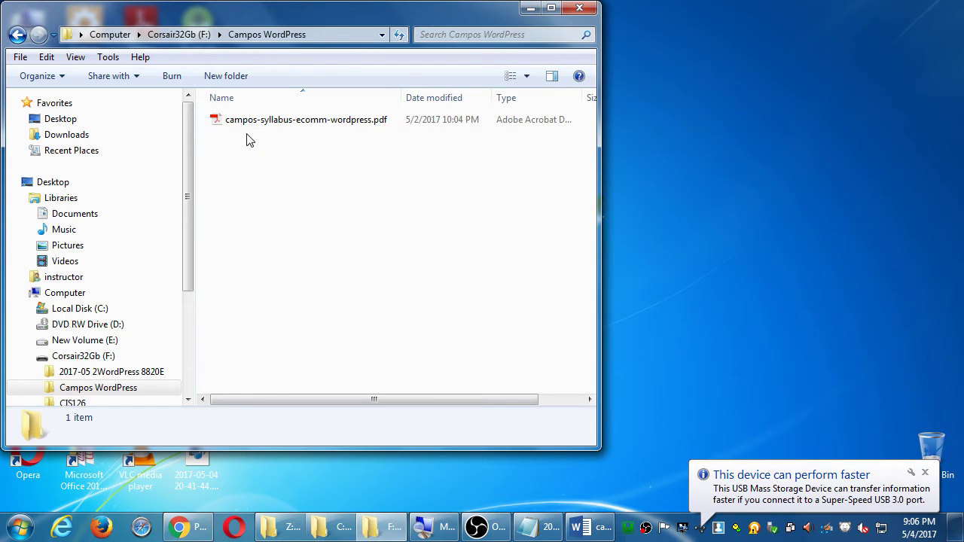
key("BackSpace")
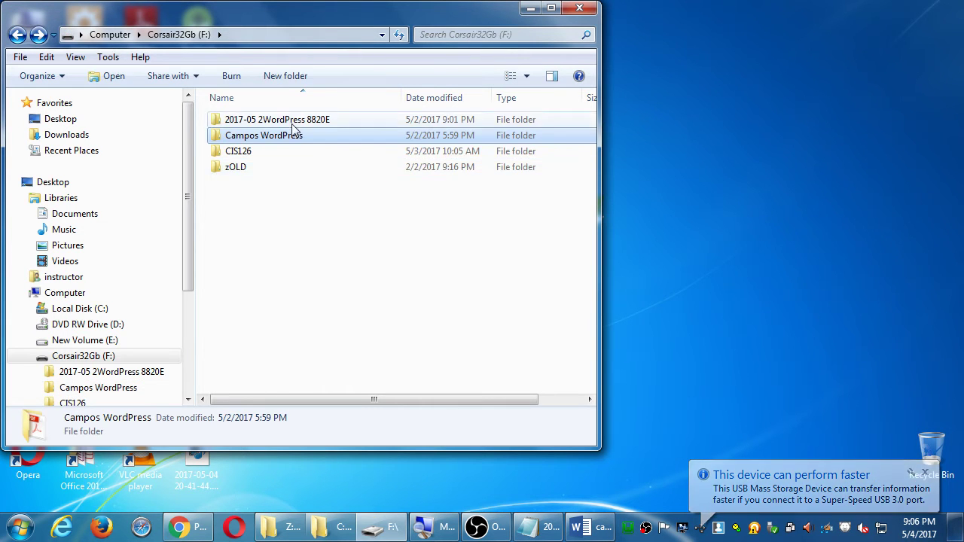
double_click(292, 121)
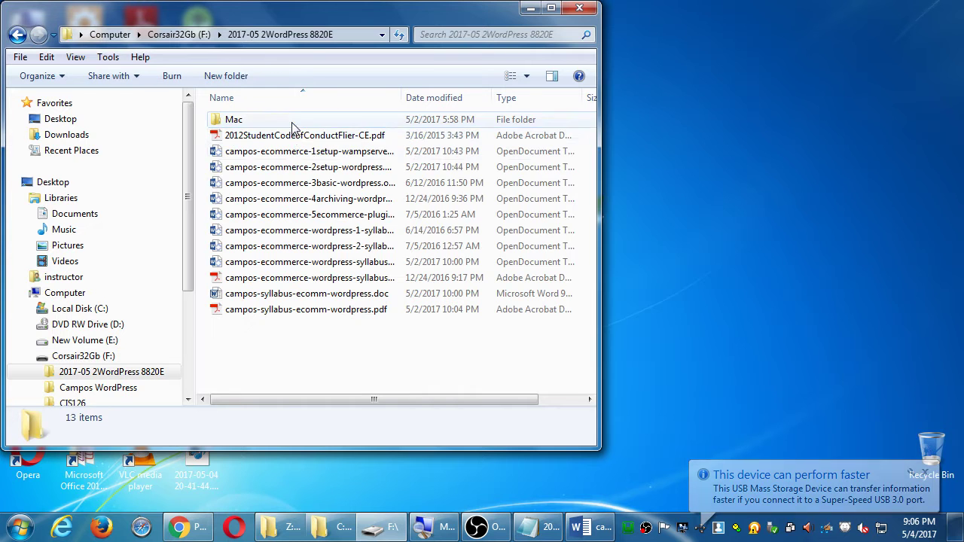
left_click(317, 199)
left_click_drag(341, 188, 753, 218)
Find the handout in Campos WordPress on classroom data (Z:), then close Explorer
left_click(65, 295)
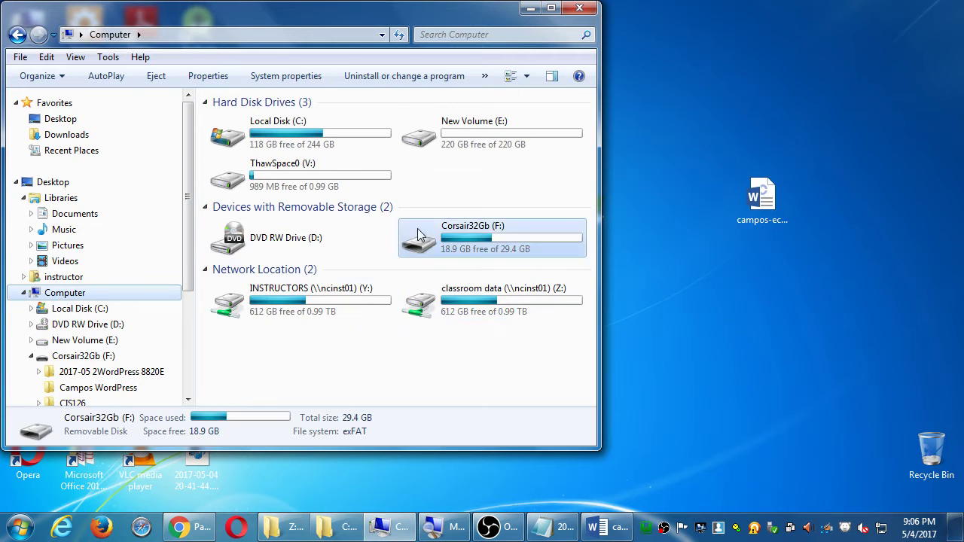
double_click(471, 297)
double_click(264, 131)
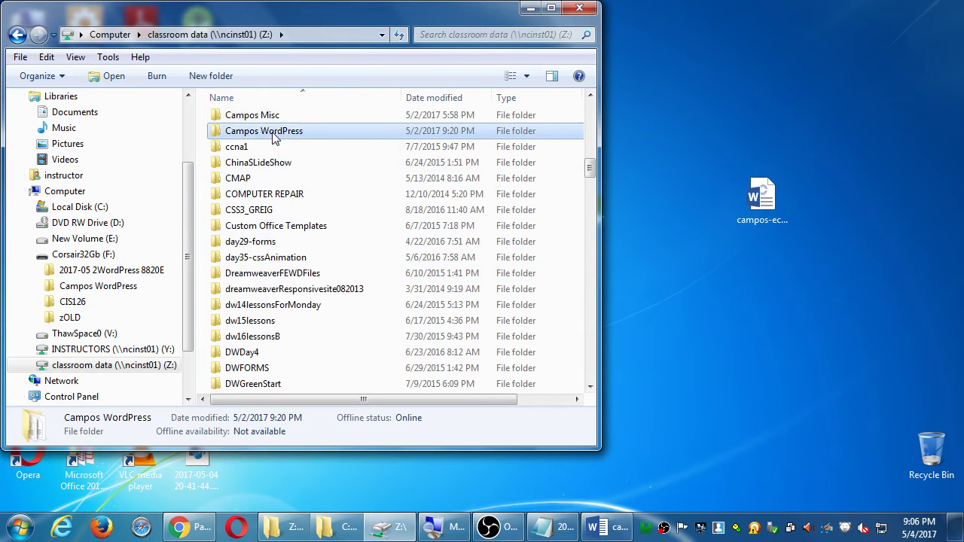
left_click(557, 230)
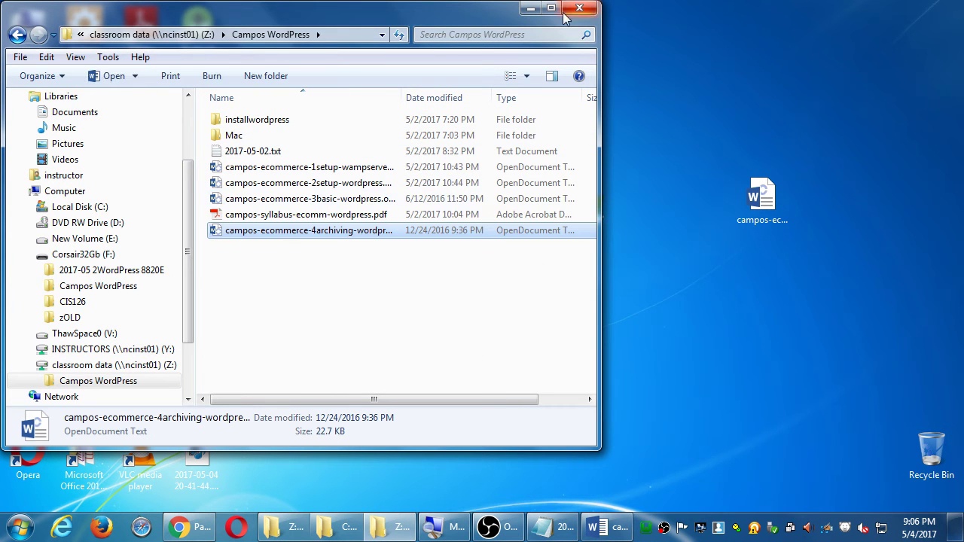
left_click(579, 7)
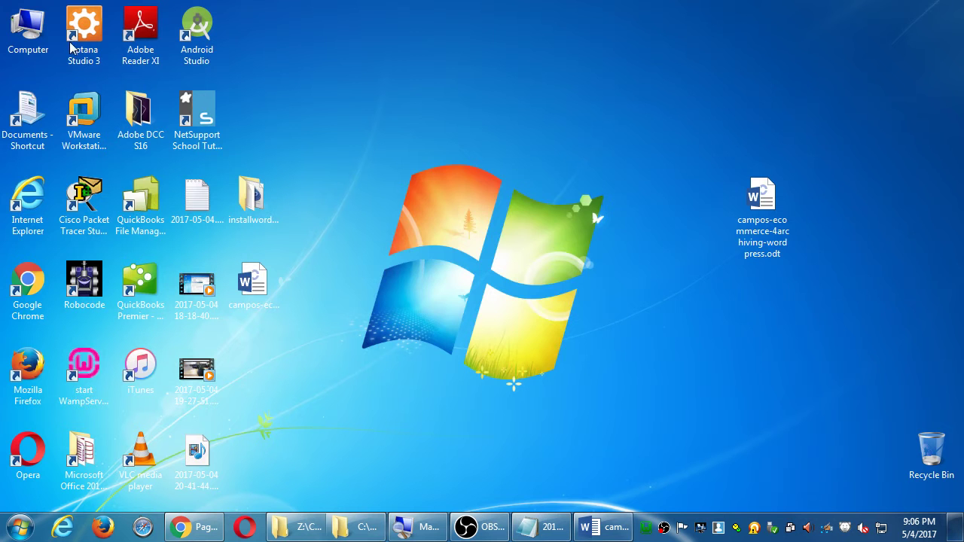
left_click(28, 39)
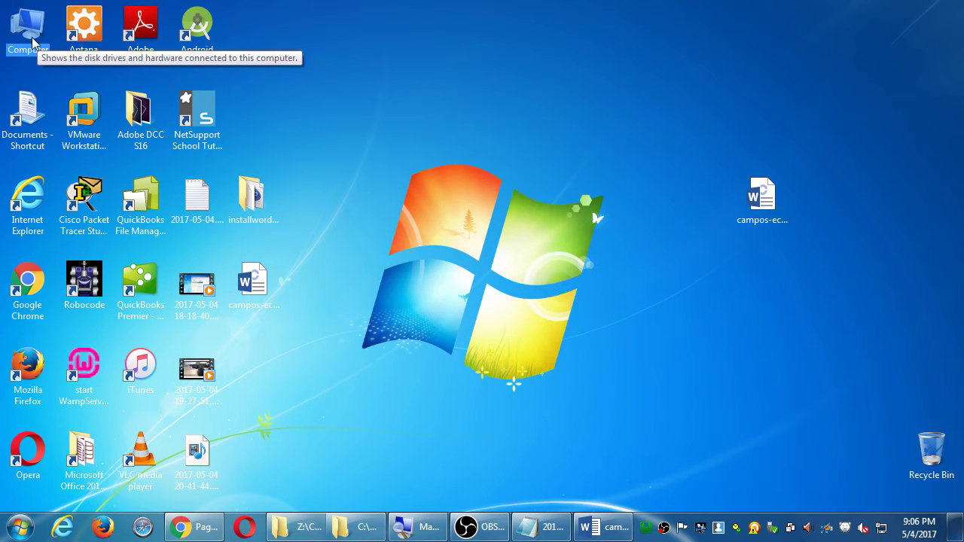
double_click(32, 41)
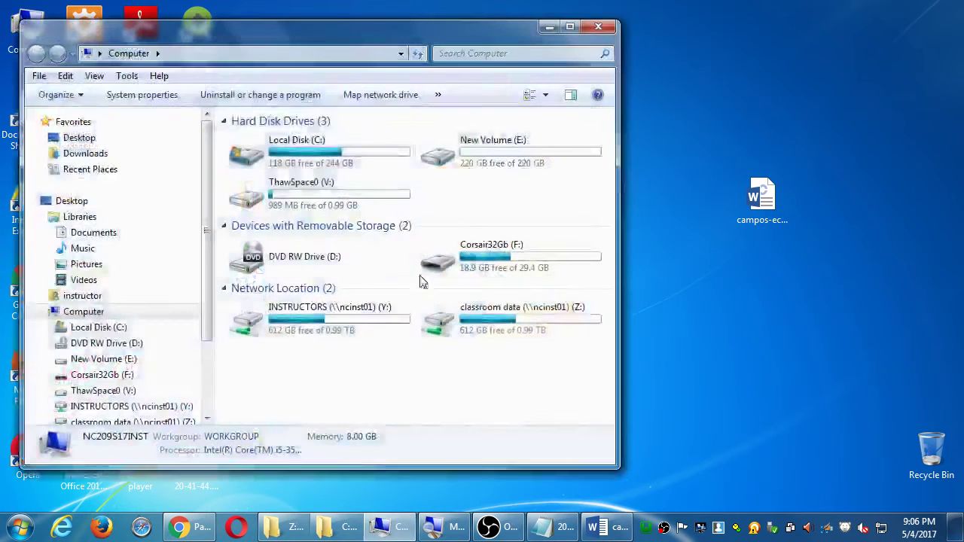
left_click_drag(400, 39, 554, 20)
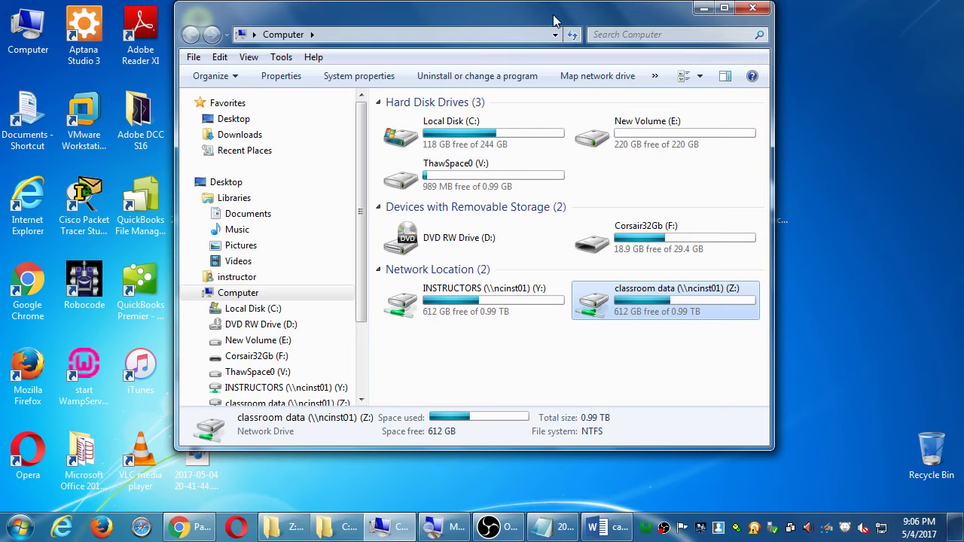
key("Return")
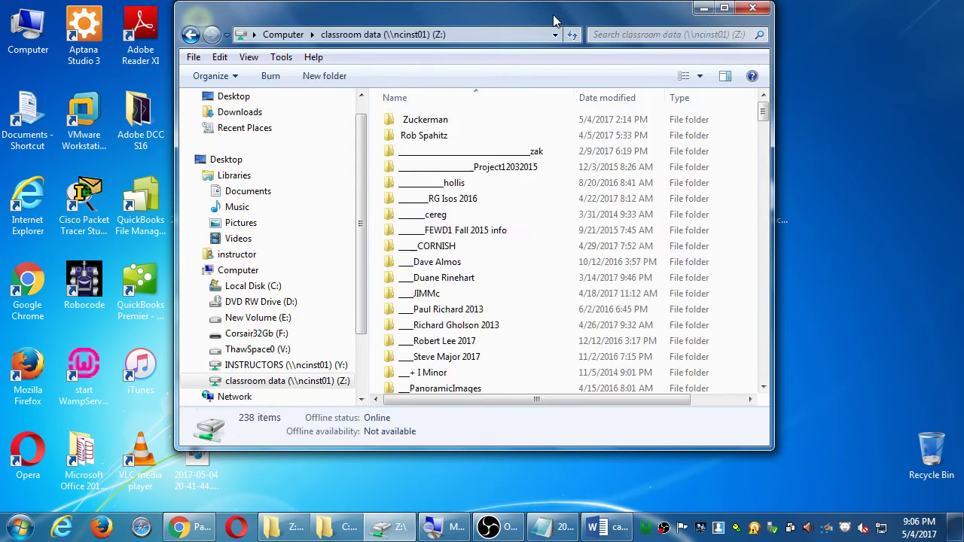
key("Down")
key("Return")
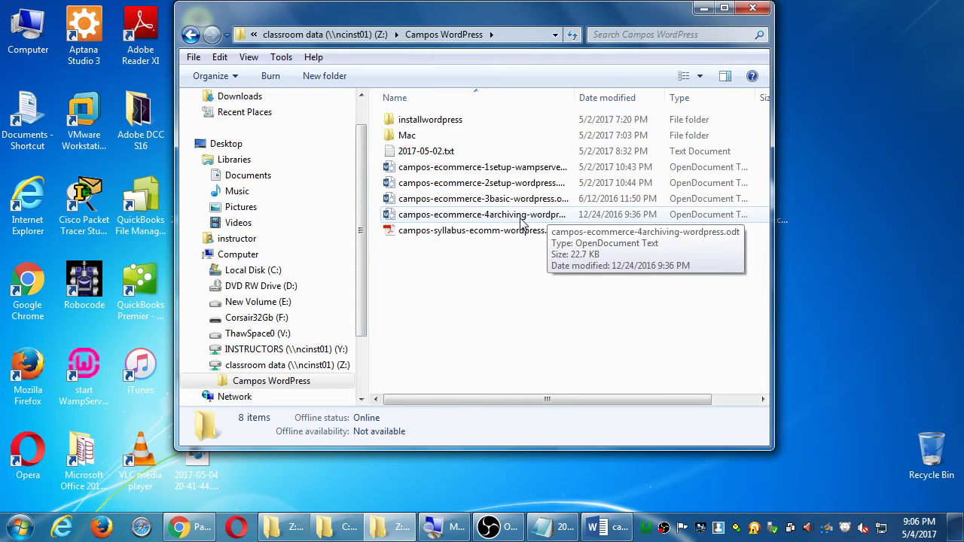
mouse_move(528, 220)
left_mouse_down()
mouse_move(820, 202)
mouse_move(523, 222)
left_mouse_up()
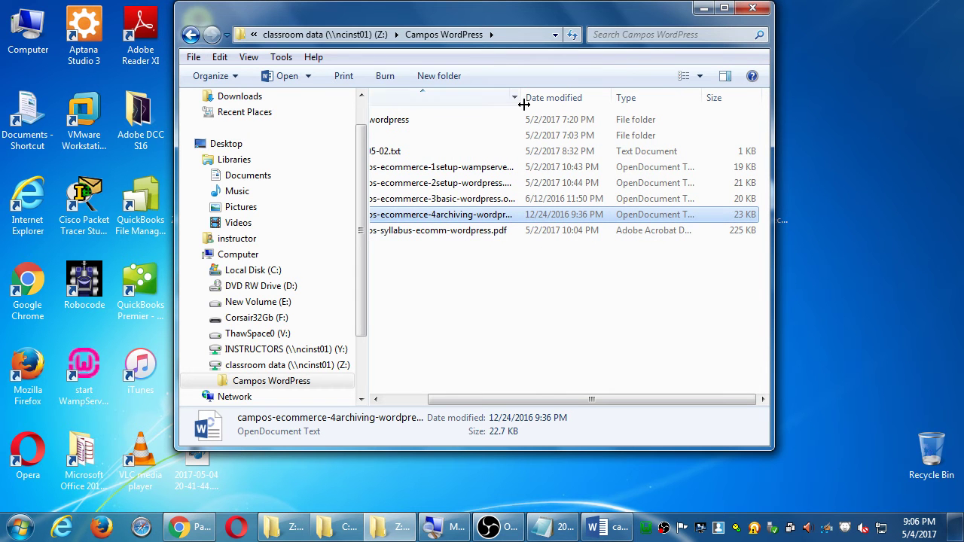
left_click_drag(523, 101, 521, 101)
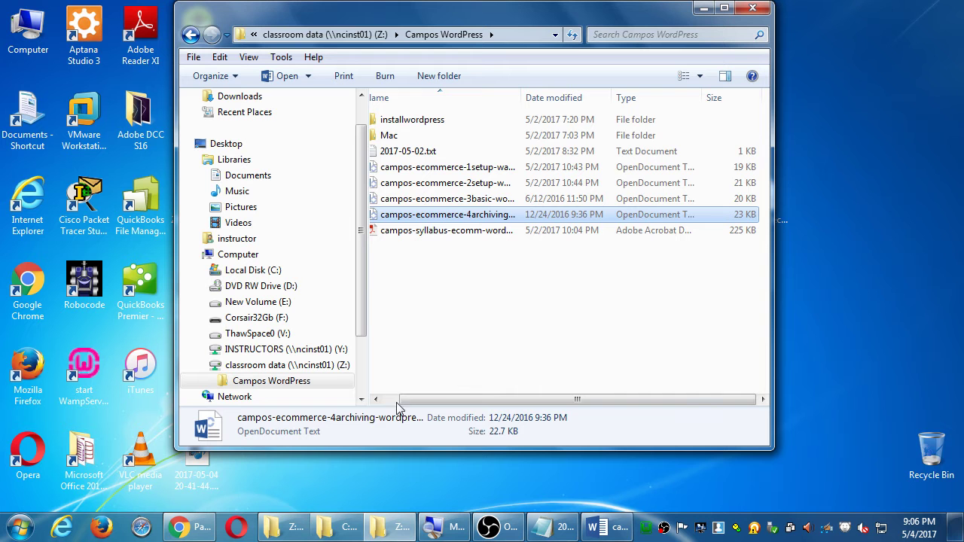
left_click_drag(520, 102, 614, 99)
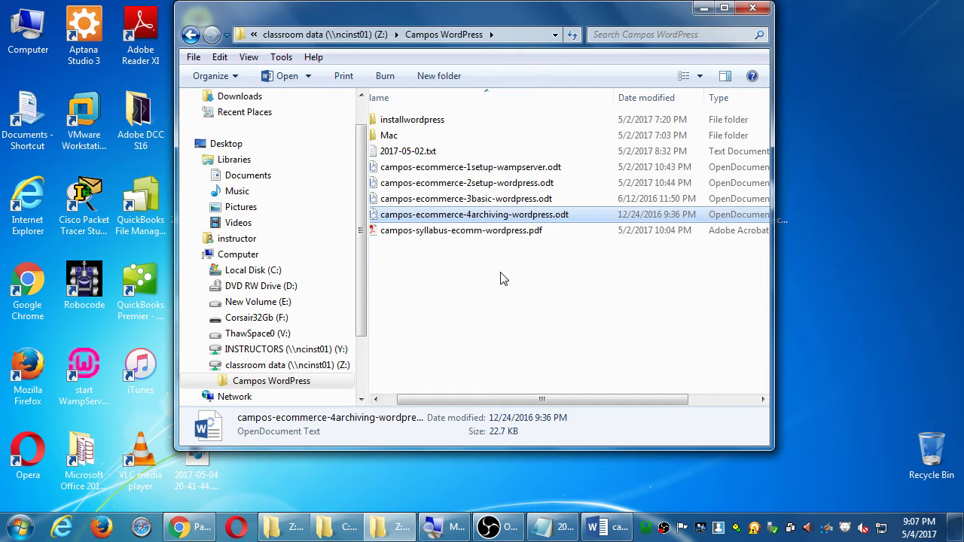
left_click(752, 7)
Open campos-ecommerce-4archiving-wordpress.odt from the desktop in Word and read through both pages
double_click(760, 184)
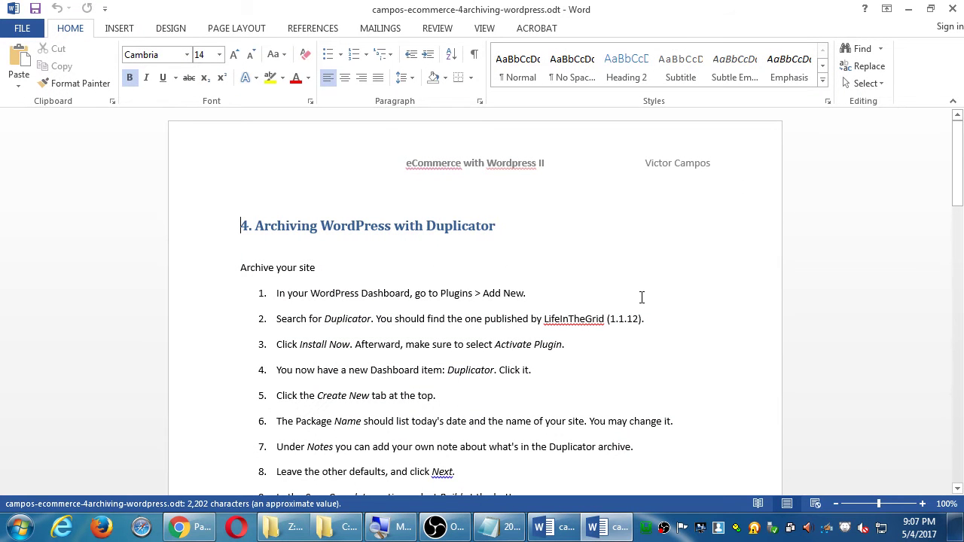
scroll(639, 297, "down", 1)
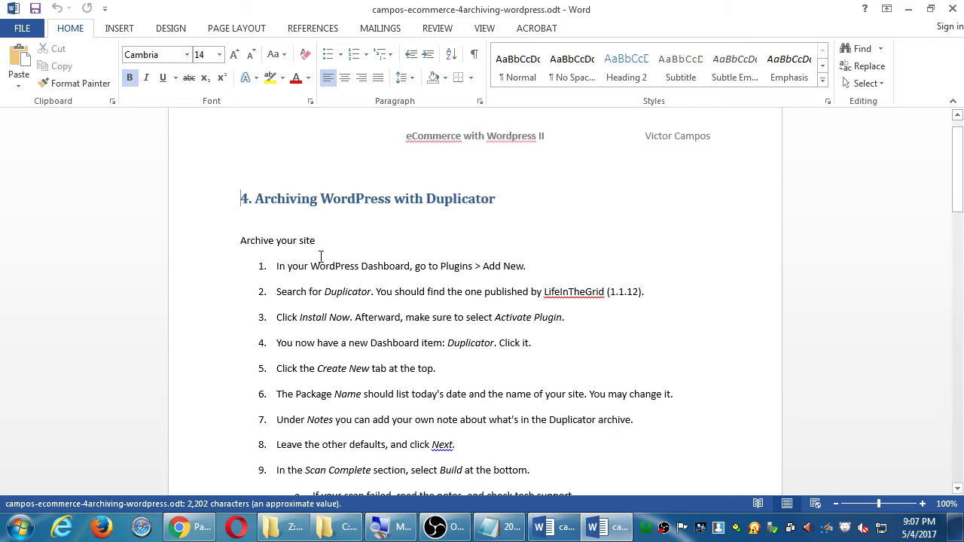
scroll(289, 246, "down", 1)
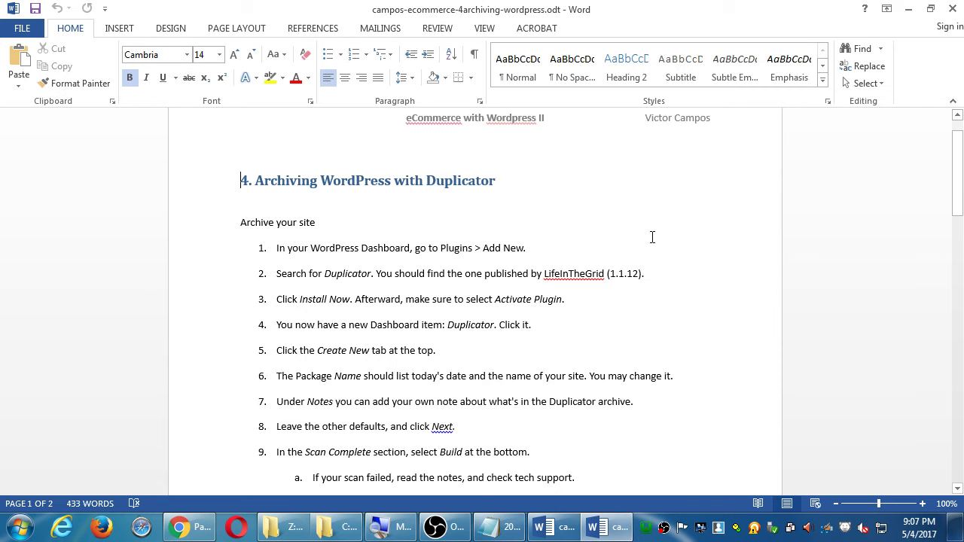
scroll(644, 235, "down", 2)
scroll(642, 237, "down", 15)
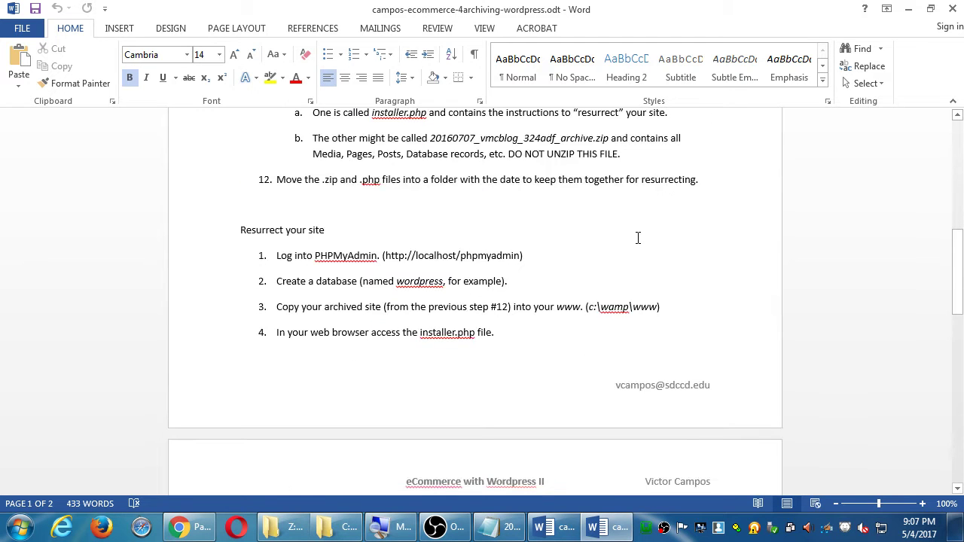
scroll(638, 238, "down", 6)
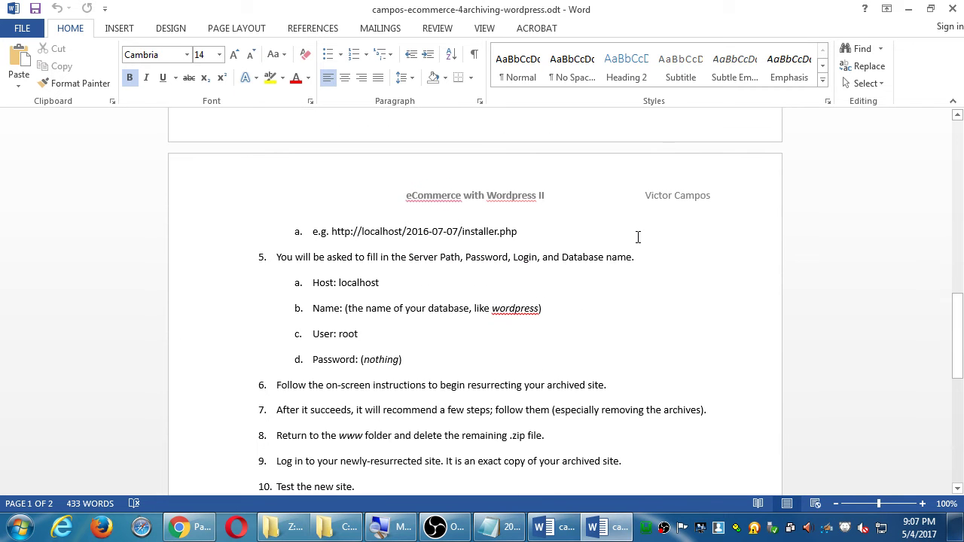
scroll(639, 233, "down", 6)
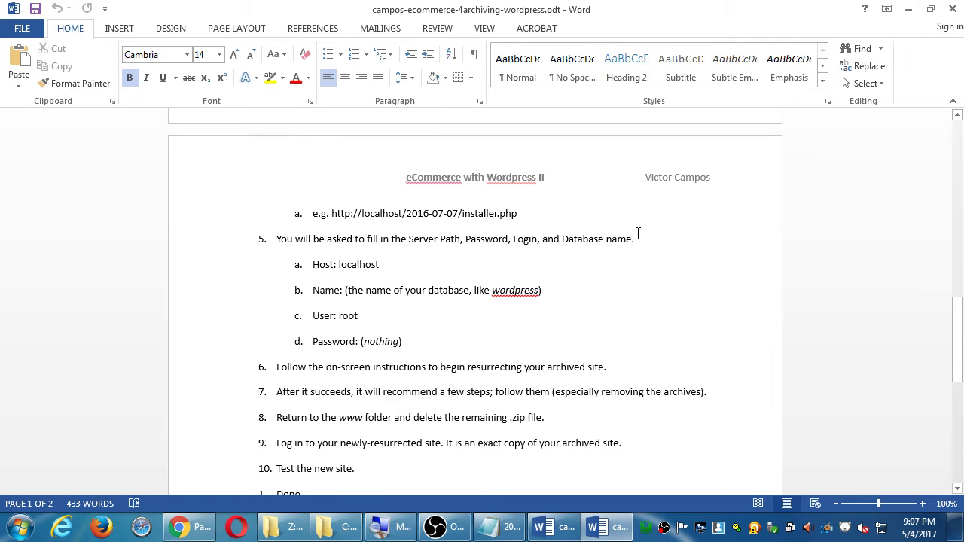
scroll(638, 238, "down", 3)
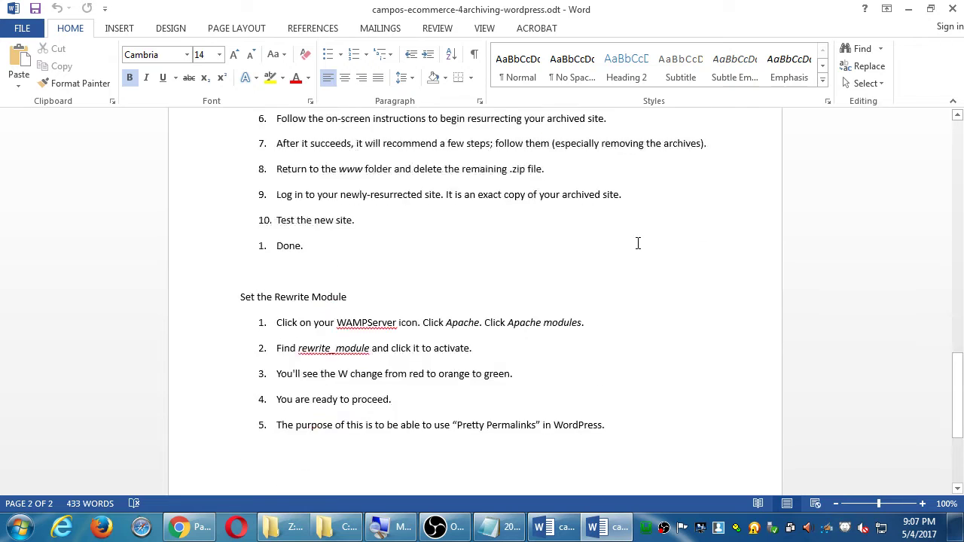
scroll(638, 239, "up", 3)
scroll(638, 241, "down", 8)
scroll(638, 242, "up", 12)
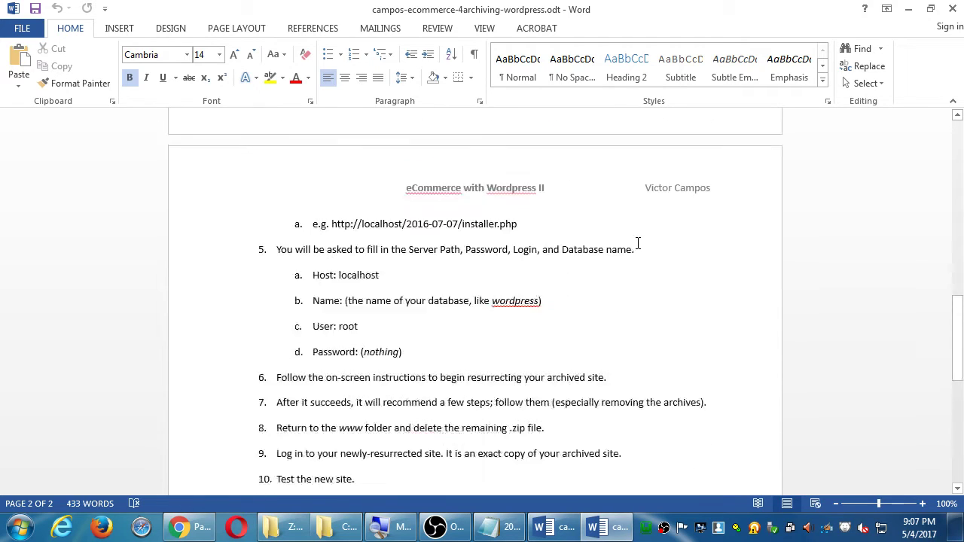
scroll(639, 244, "down", 3)
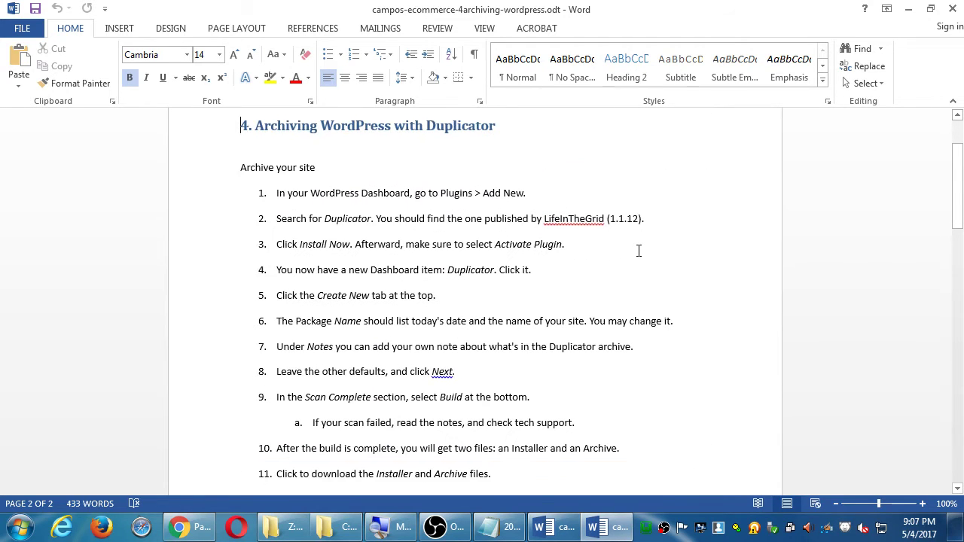
scroll(603, 233, "down", 10)
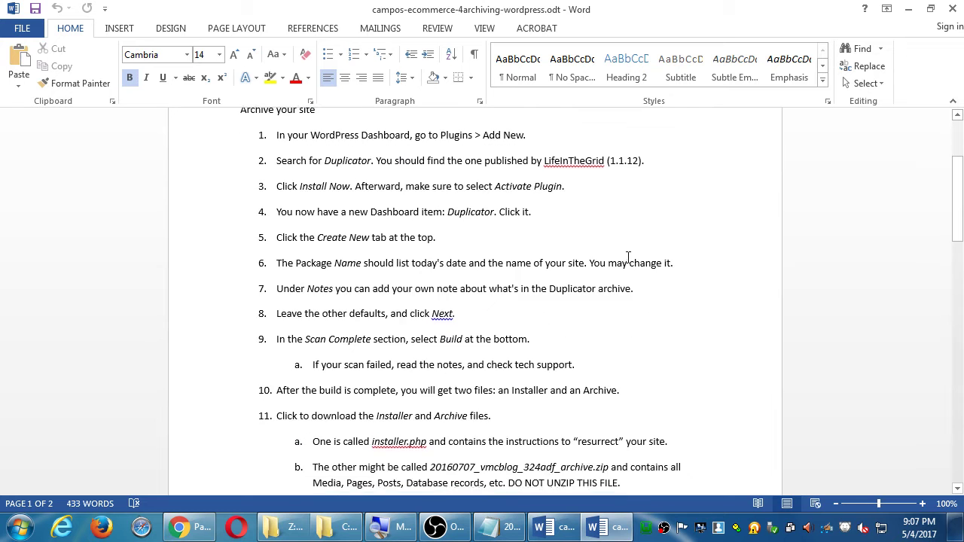
scroll(612, 240, "down", 2)
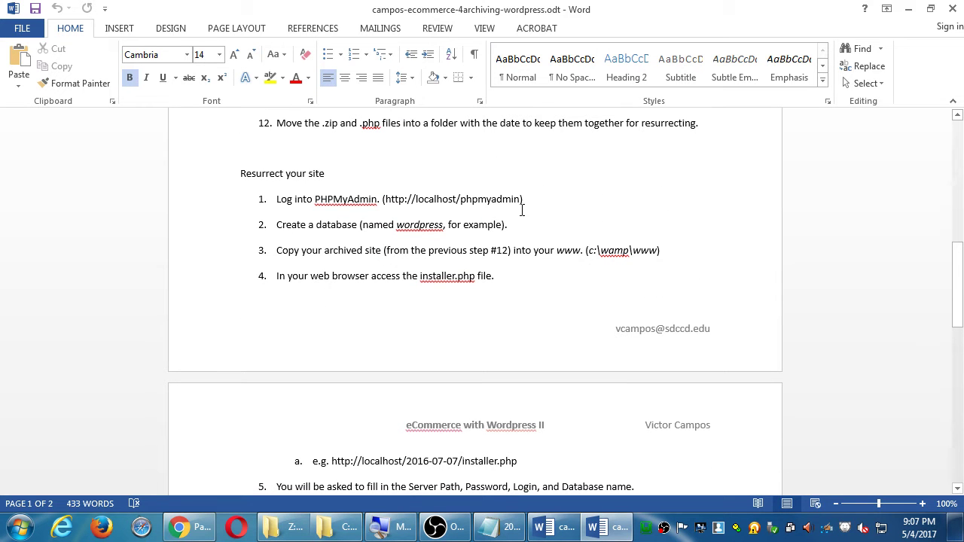
scroll(509, 215, "up", 2)
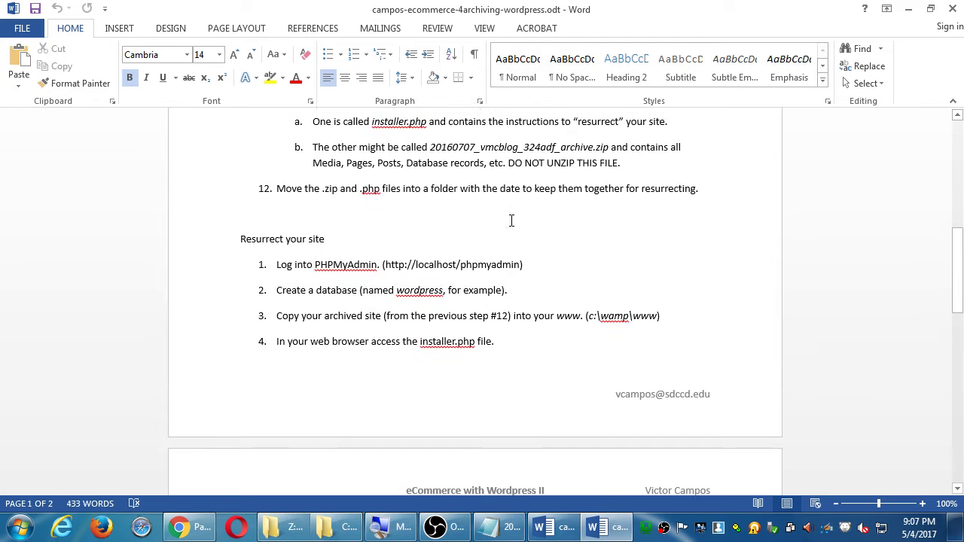
scroll(510, 220, "up", 10)
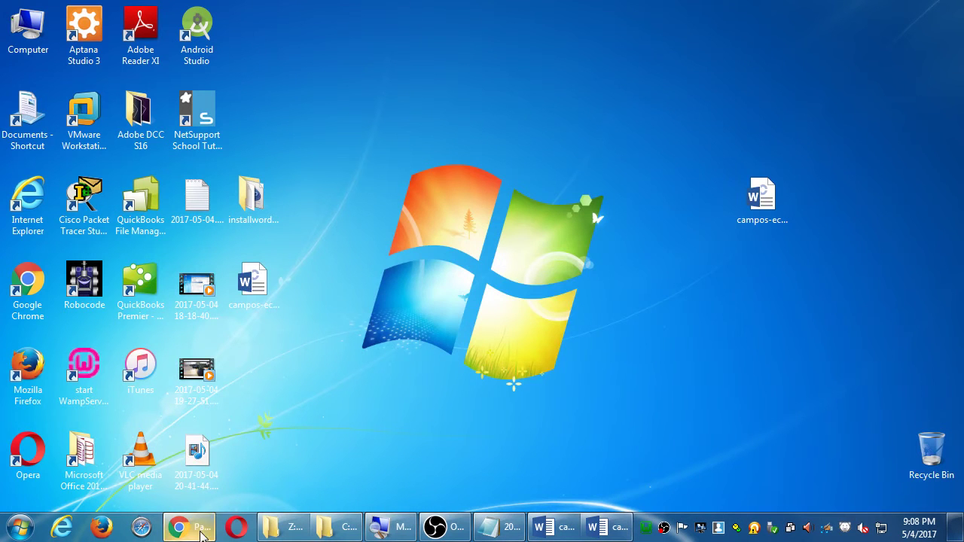
Return to the Victor's Bakery admin in Chrome and go to Plugins, then Add New
left_click(192, 527)
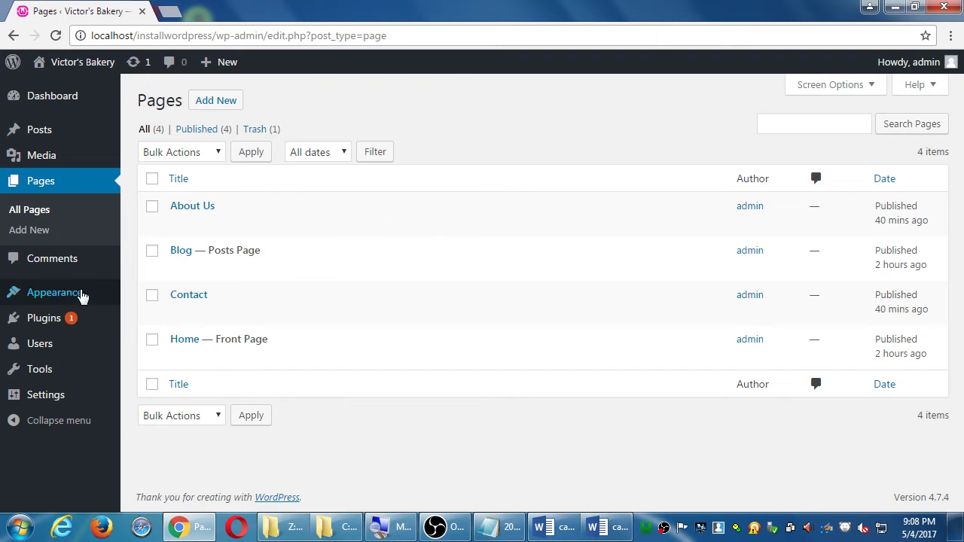
left_click(59, 321)
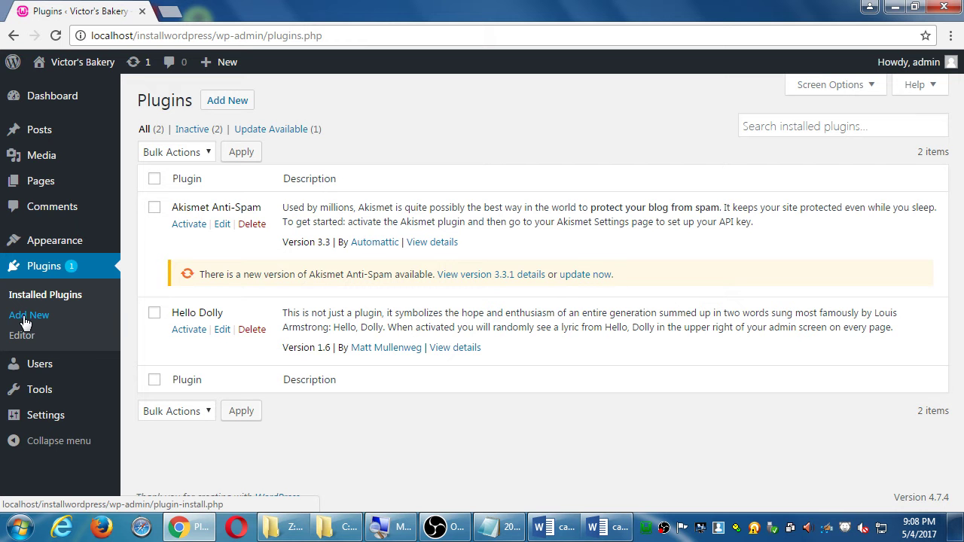
left_click(24, 316)
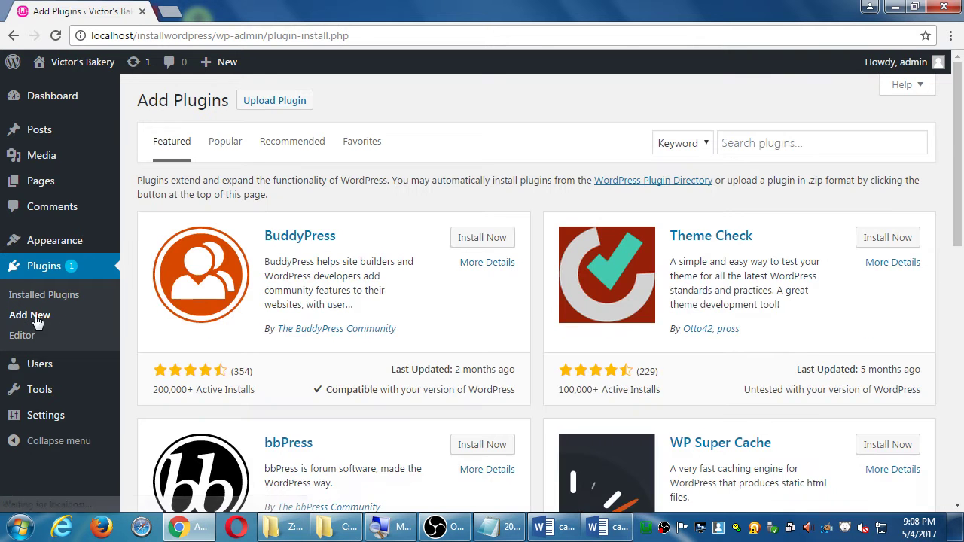
Search the Add Plugins page for 'duplicator'
scroll(557, 320, "down", 5)
scroll(559, 323, "up", 10)
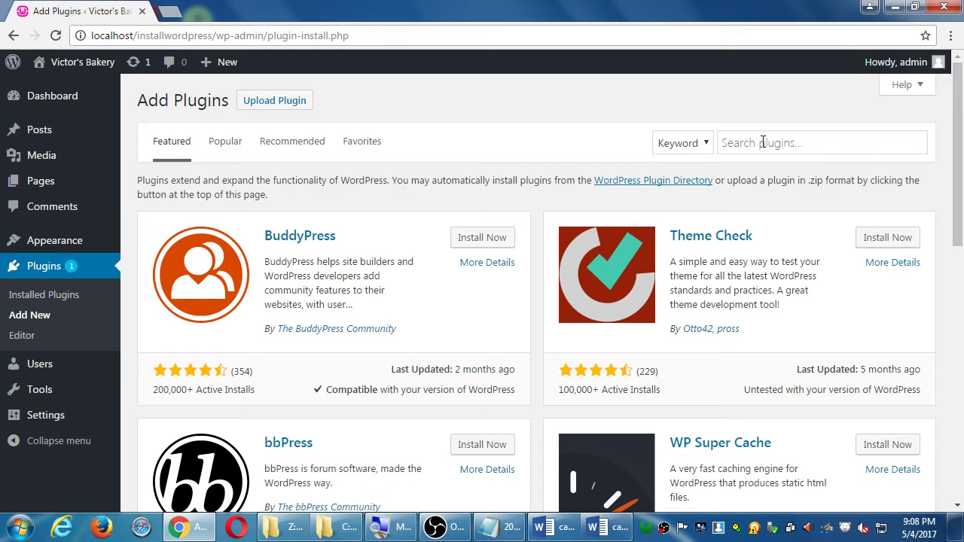
left_click(763, 142)
type("duplicator")
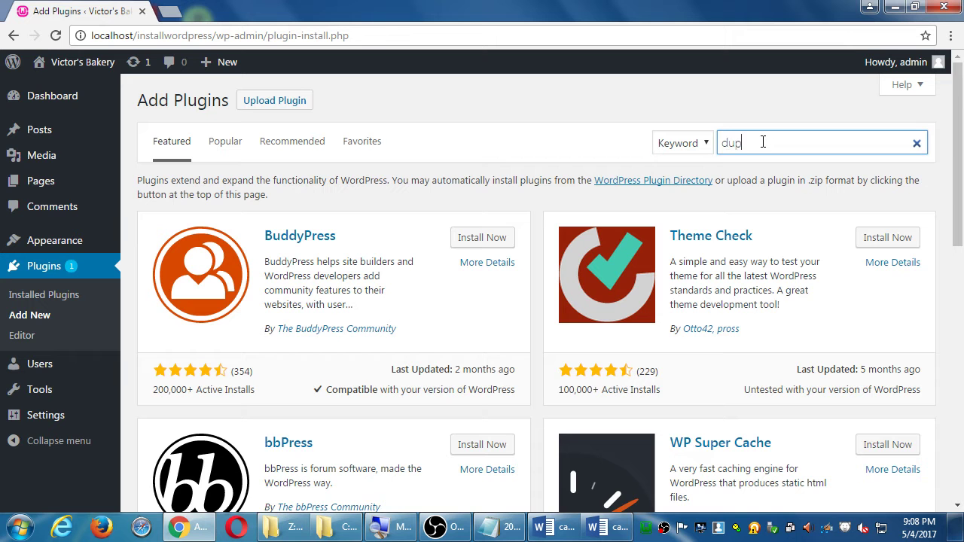
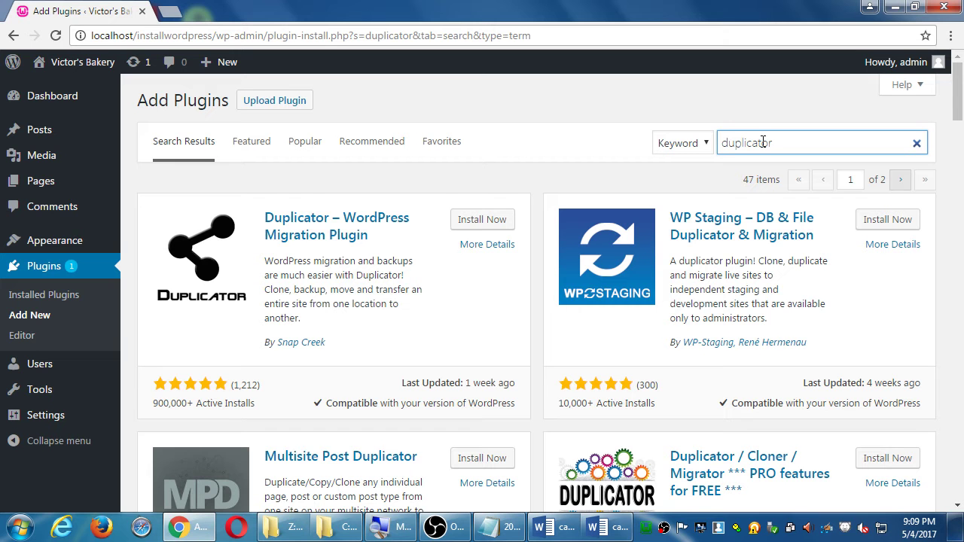
Install and activate the Duplicator – WordPress Migration Plugin from the 'duplicator' search results
left_click(480, 223)
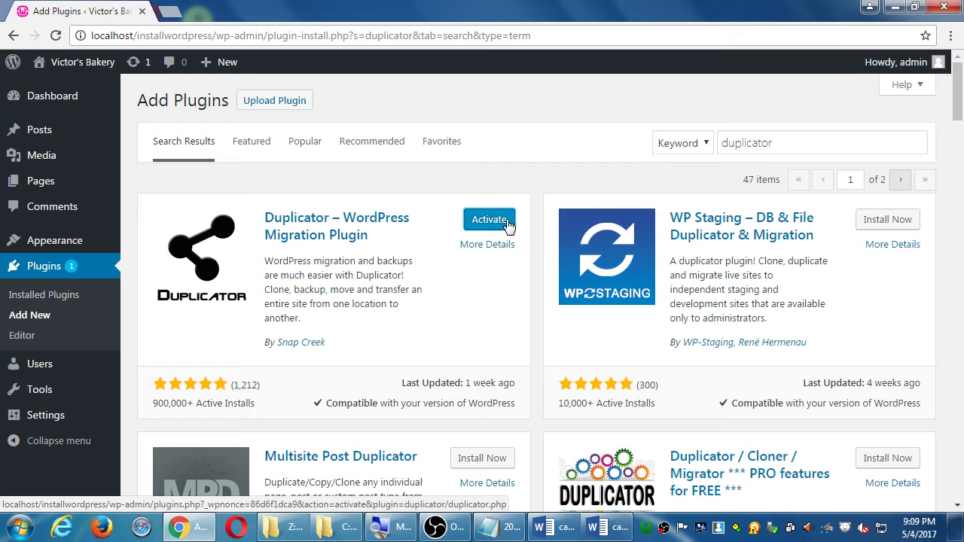
left_click(508, 223)
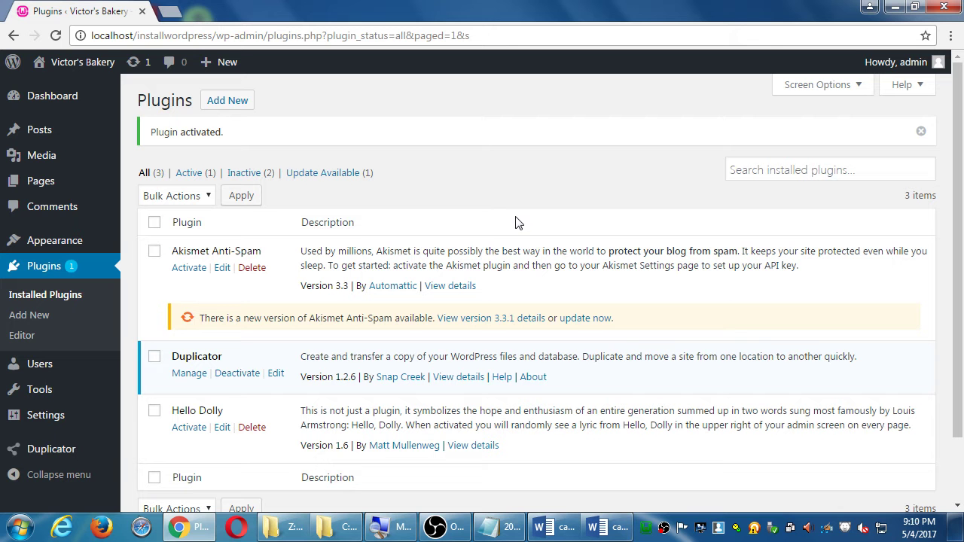
In the Word guide, replace 'LifeInTheGrid' with 'Snap Creek' in step 2, then minimize Word
left_click(605, 520)
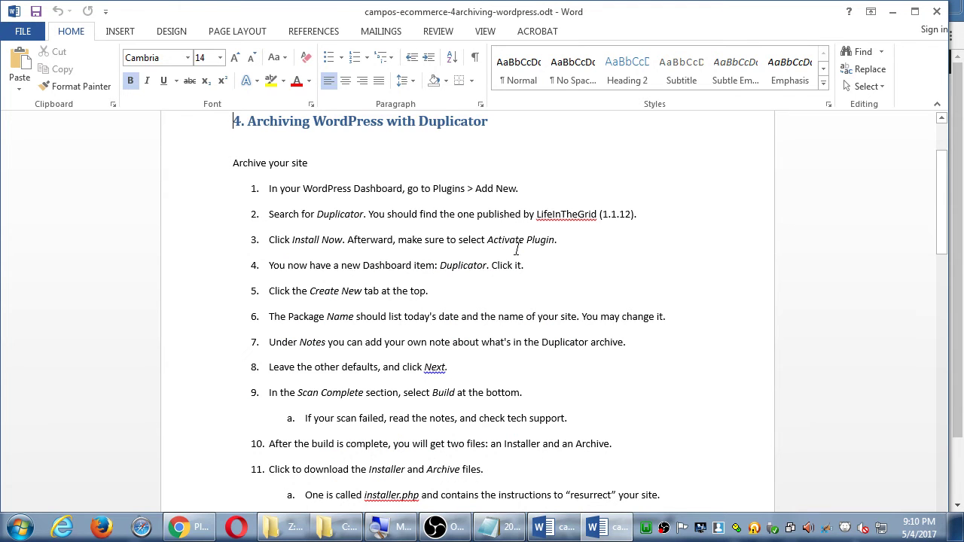
double_click(573, 216)
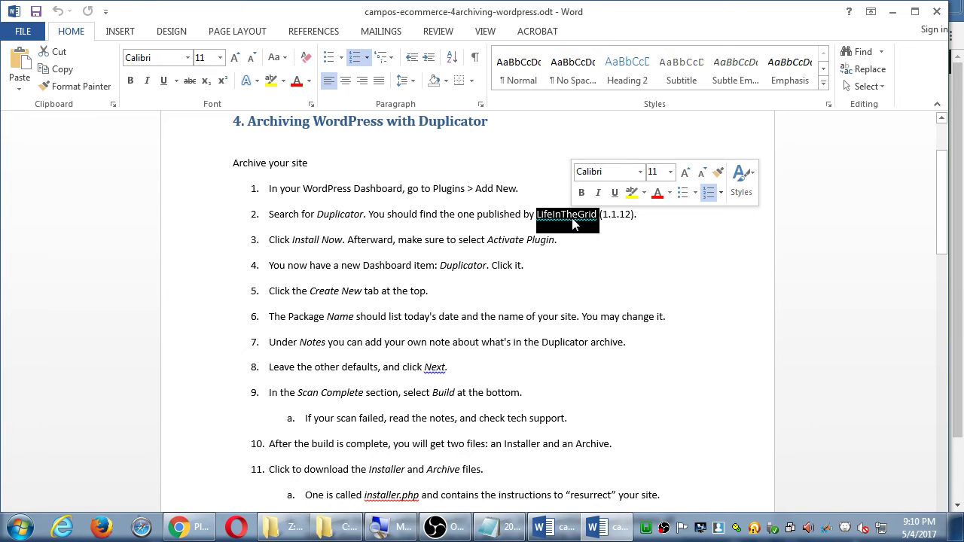
type("Sn=")
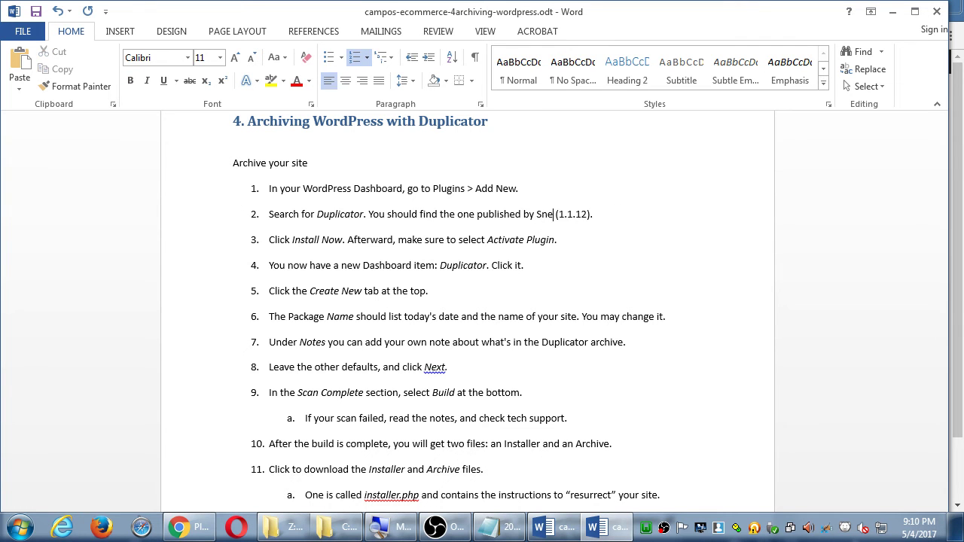
type("p Creek")
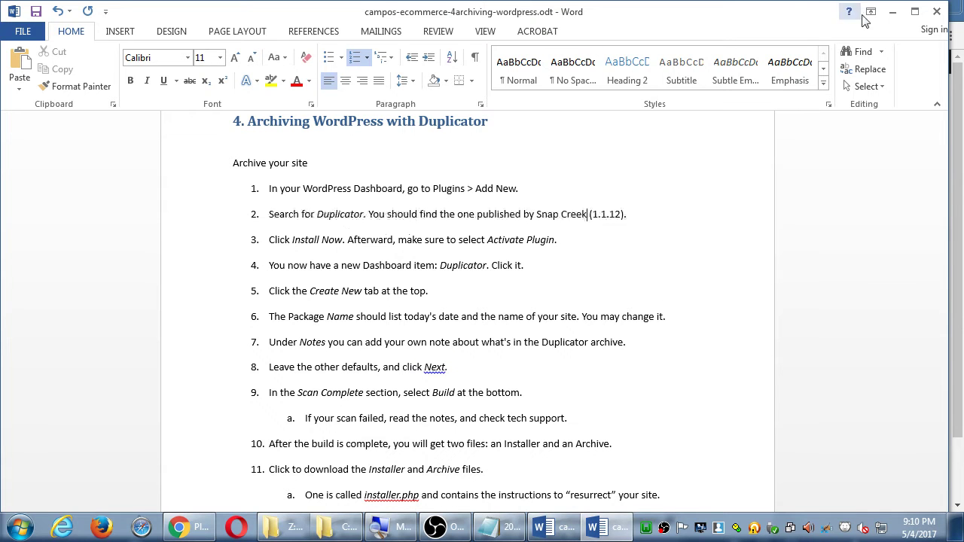
left_click(890, 14)
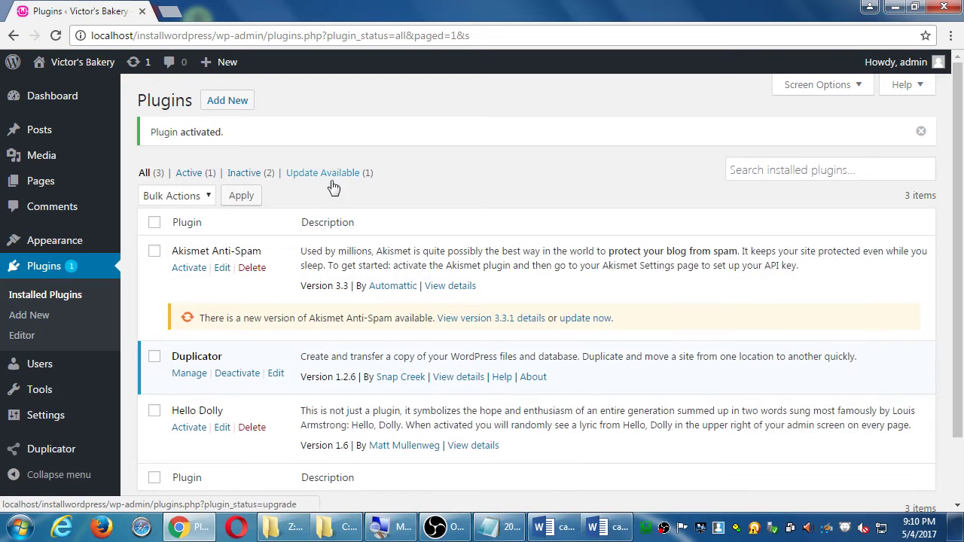
scroll(175, 366, "down", 2)
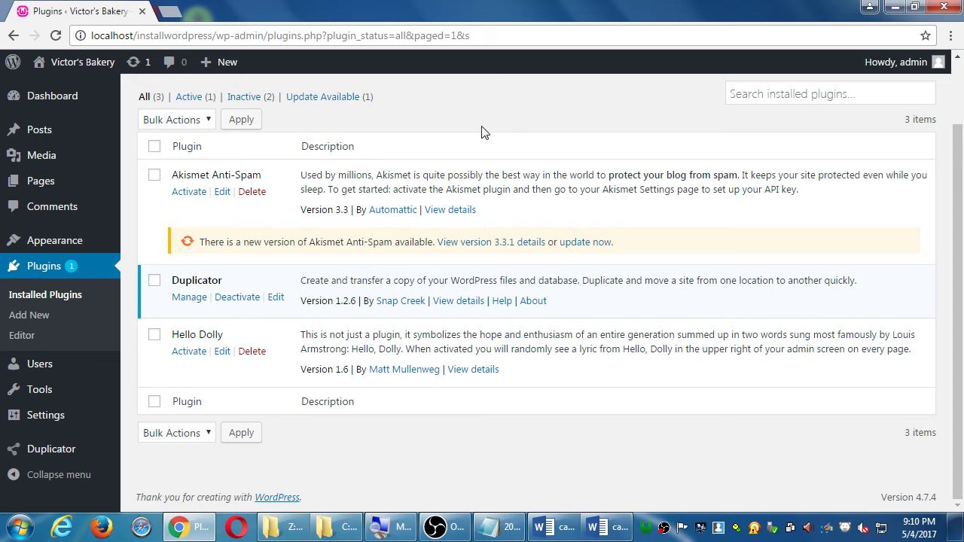
left_click(609, 529)
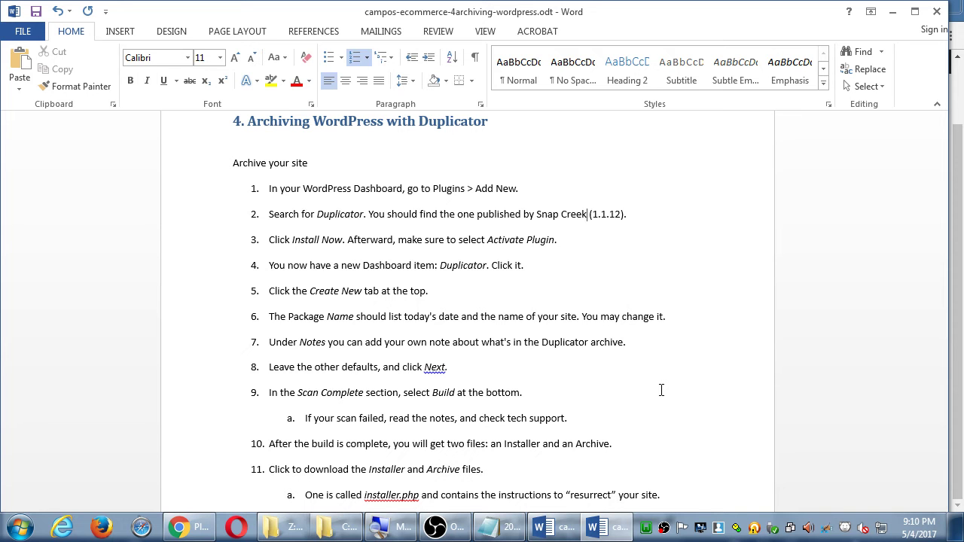
key("alt+Tab")
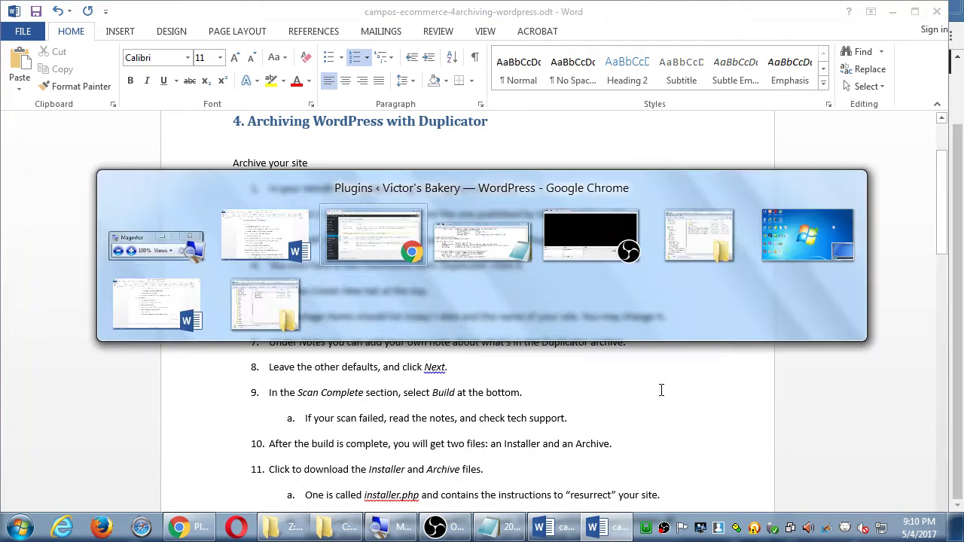
mouse_move(80, 450)
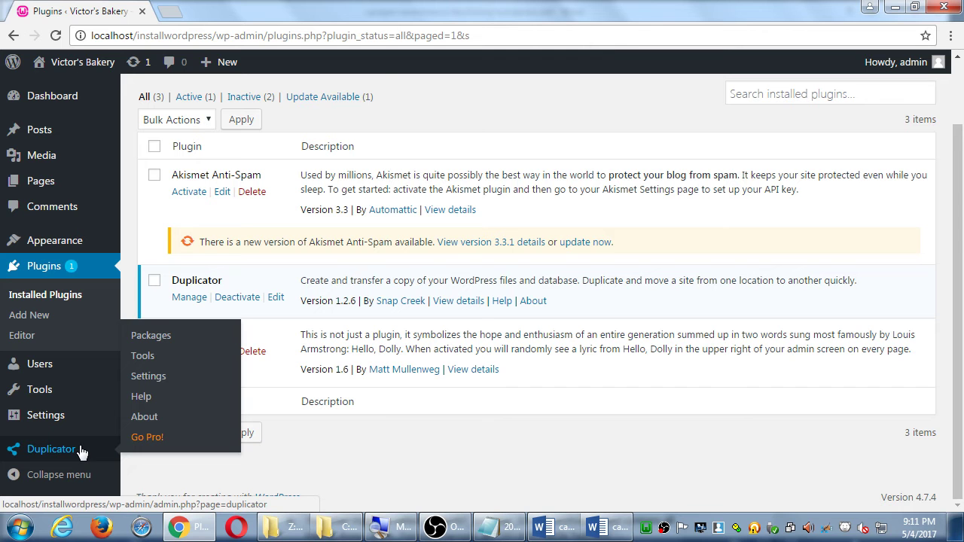
Open Duplicator's Packages page from the admin sidebar and check that no packages exist
left_click(80, 450)
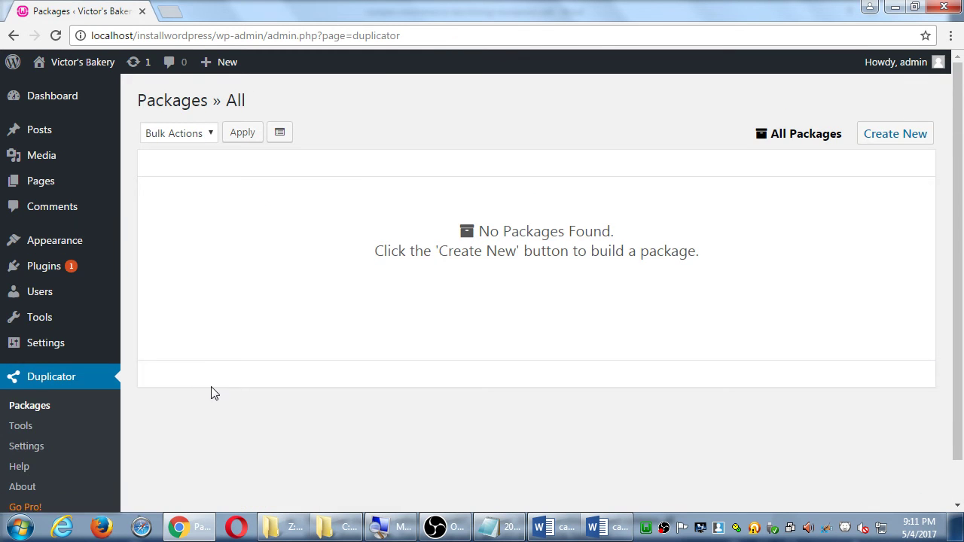
scroll(211, 393, "down", 1)
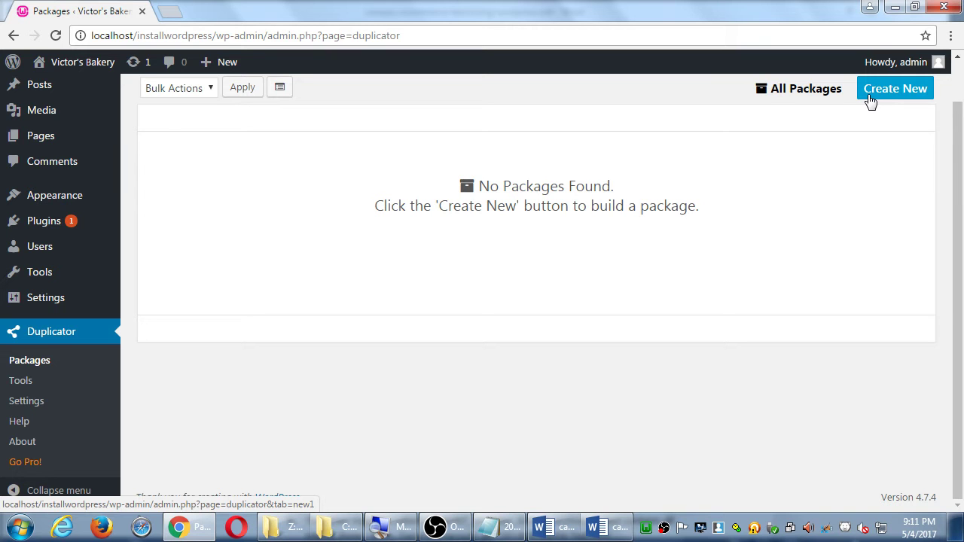
Create new package 20170505_victorsbakery with the default settings and continue to the system scan
left_click(873, 100)
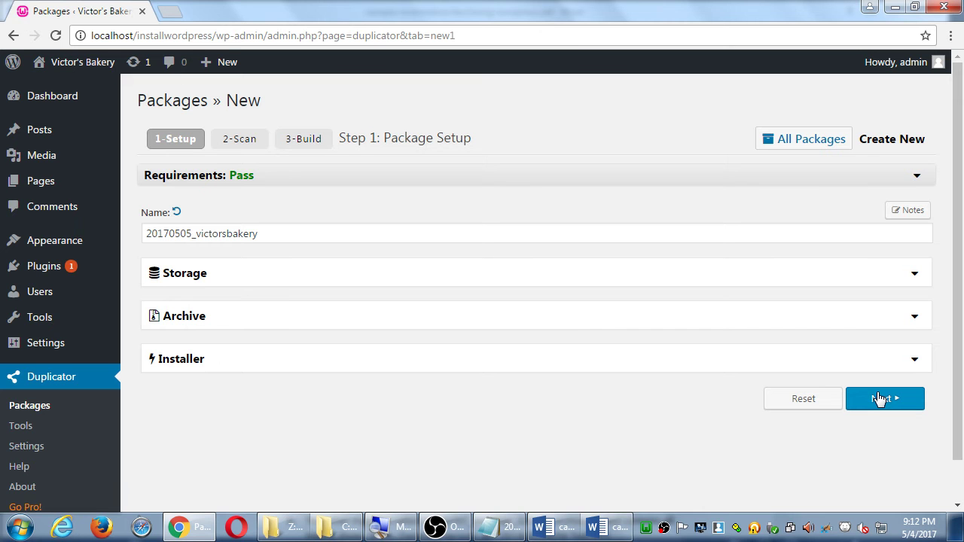
scroll(833, 381, "down", 1)
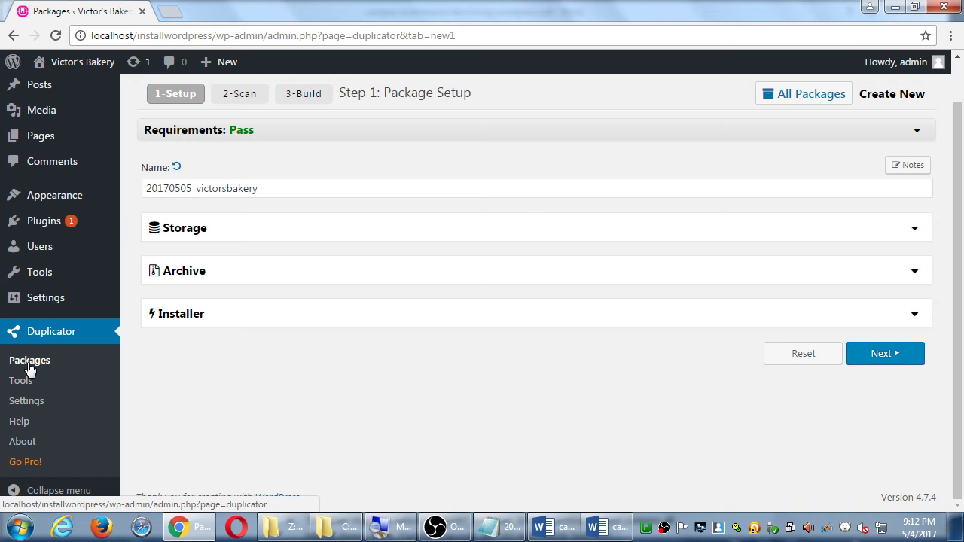
left_click(877, 356)
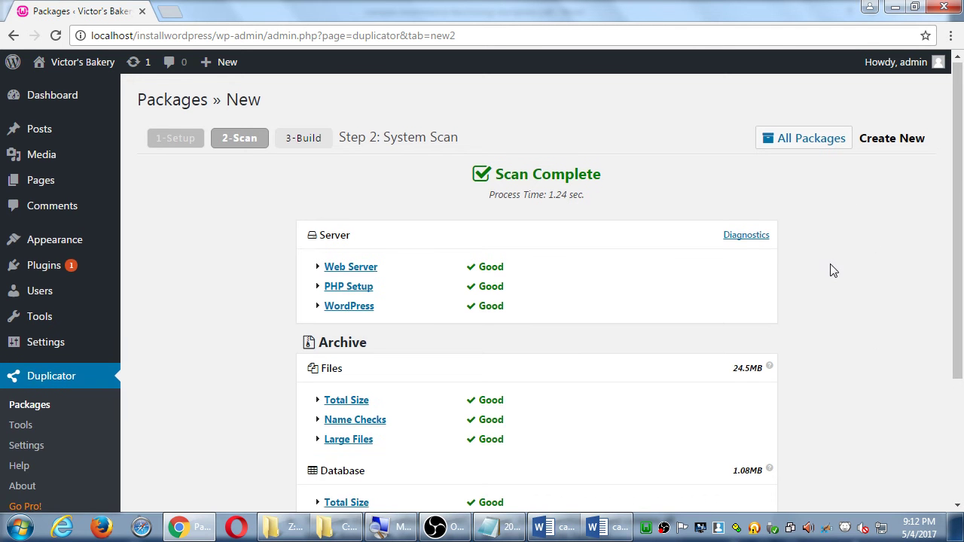
Scroll through the Scan Complete results to confirm every server, files and database check is Good
scroll(829, 270, "down", 3)
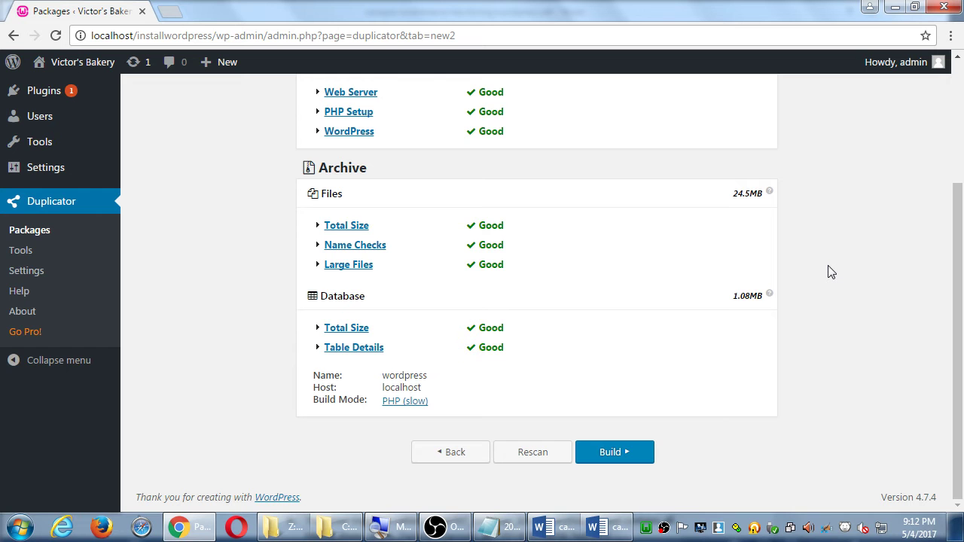
scroll(832, 271, "up", 3)
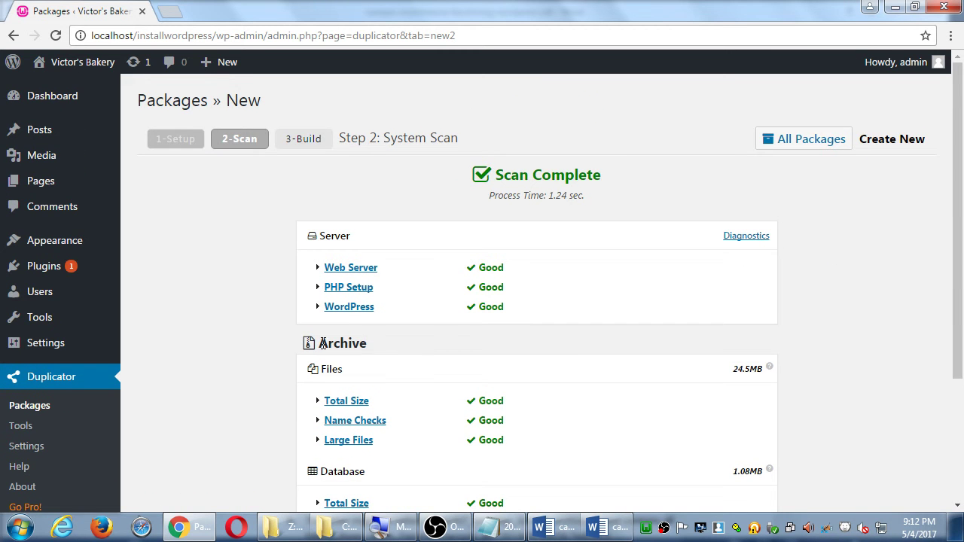
scroll(189, 322, "down", 3)
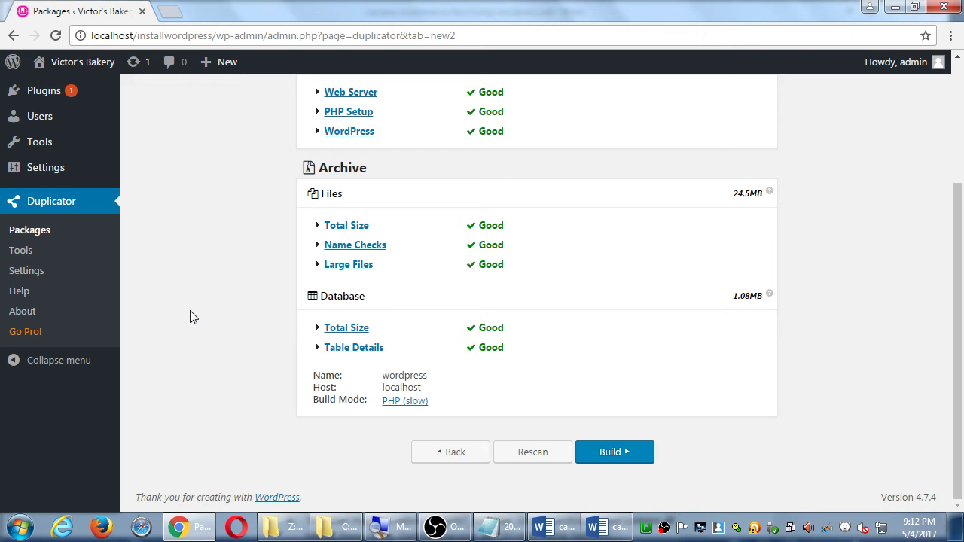
scroll(840, 345, "up", 3)
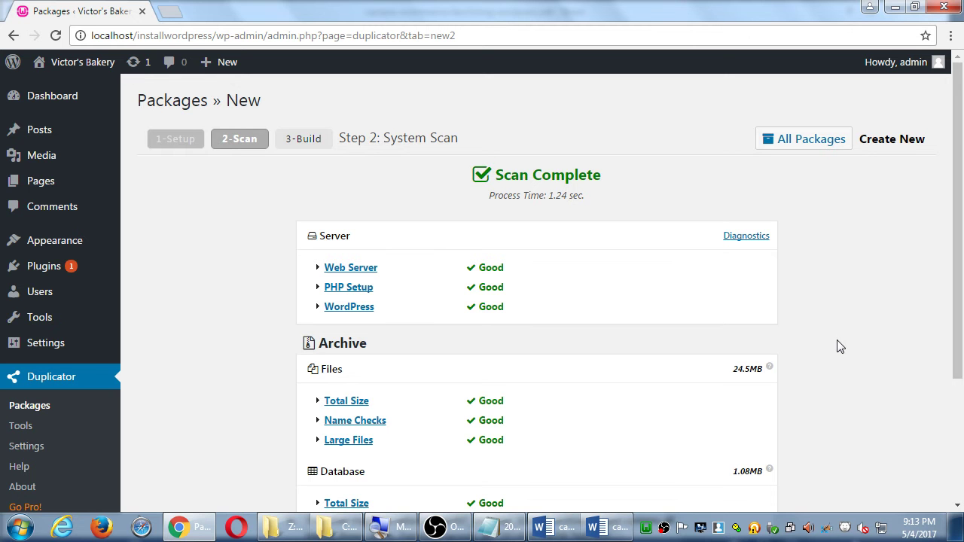
Scroll to the bottom of the scan results and build the 20170505_victorsbakery package
scroll(837, 344, "down", 2)
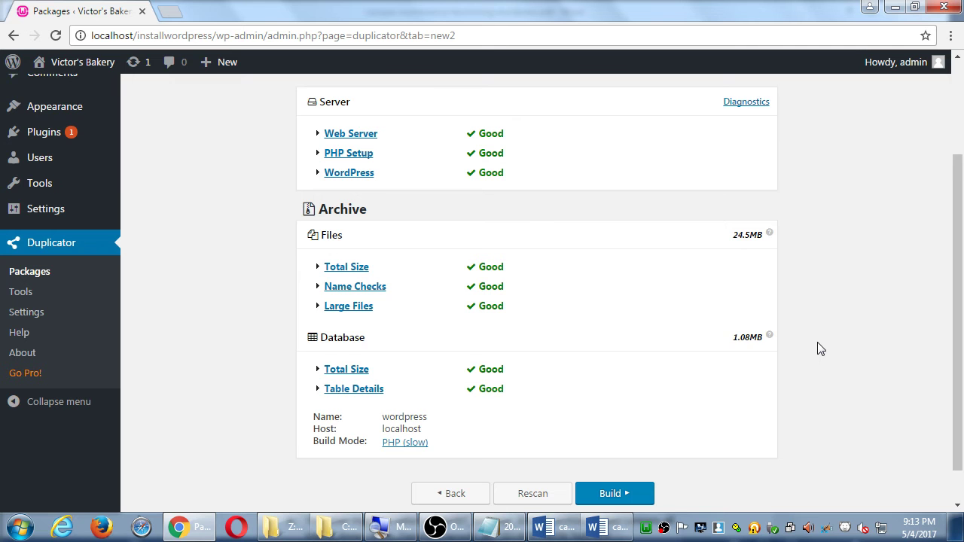
scroll(833, 340, "down", 1)
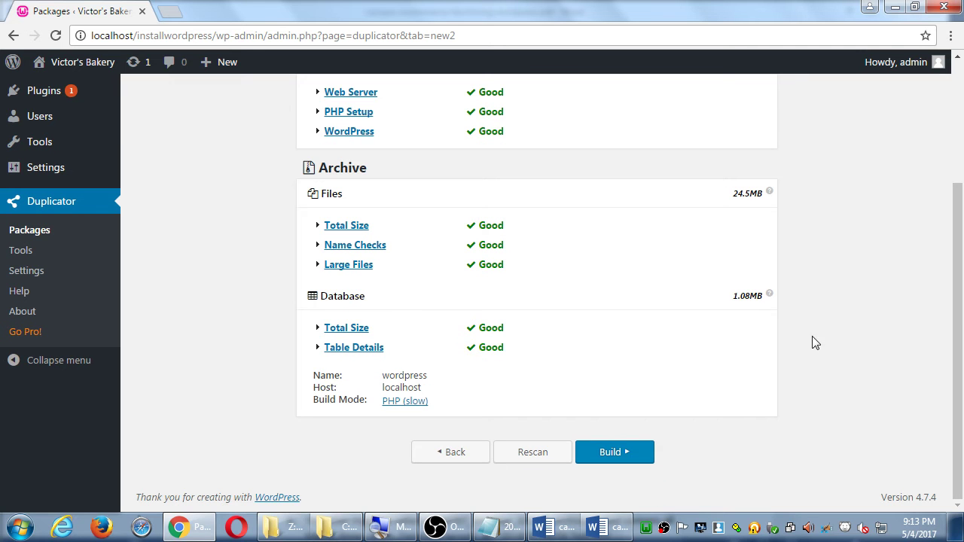
left_click(614, 452)
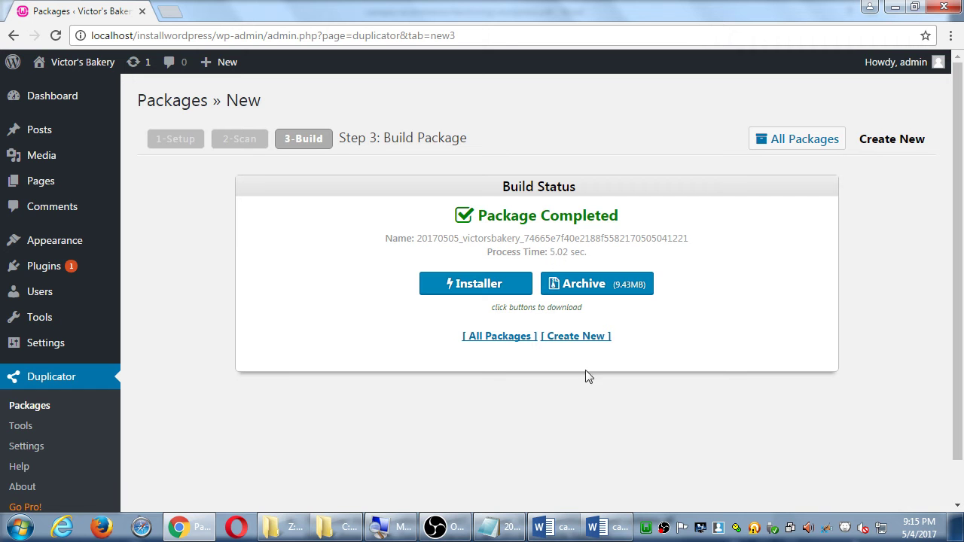
Bring the Word archiving-instructions document to the front from the taskbar
left_click(599, 526)
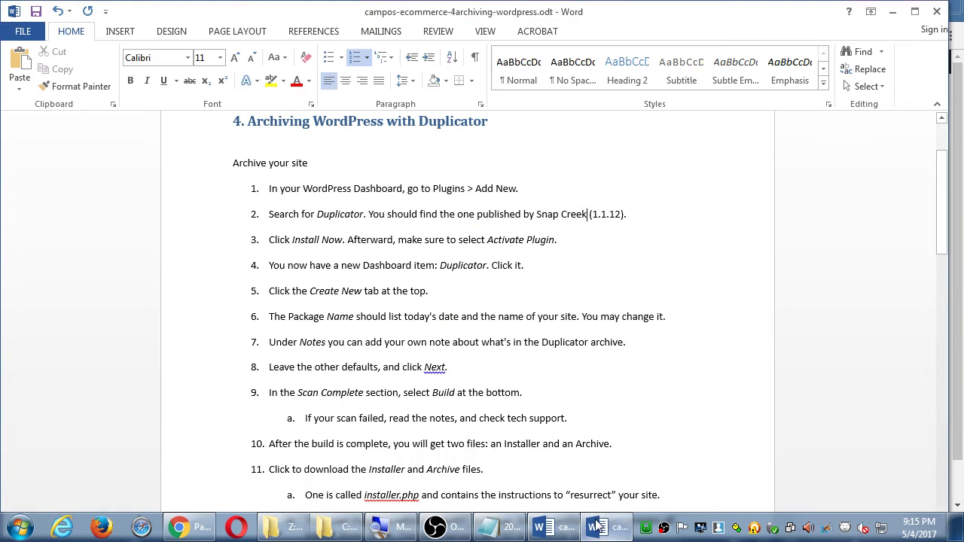
Review steps 10–11, highlighting Installer, the sample archive .zip name, UNZIP and installer.php
scroll(426, 488, "down", 3)
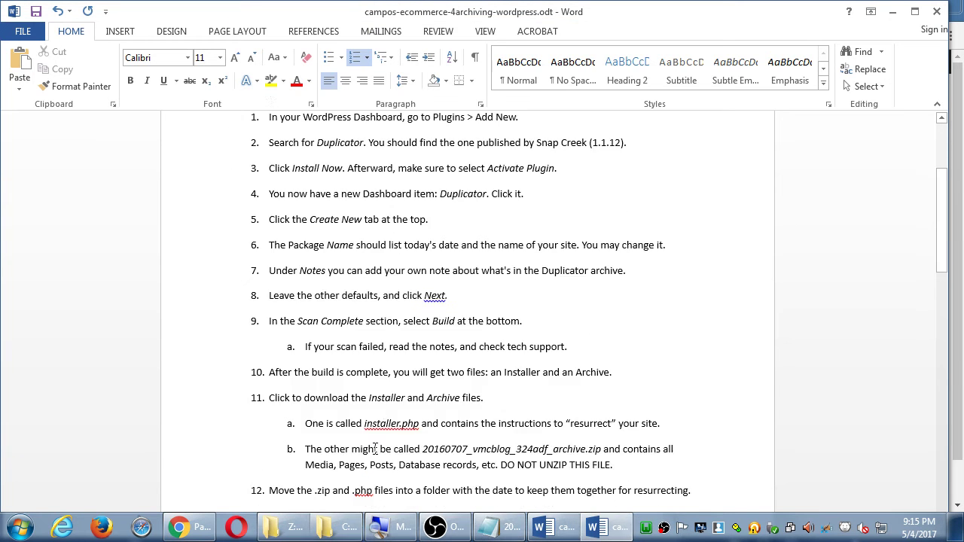
scroll(409, 394, "down", 1)
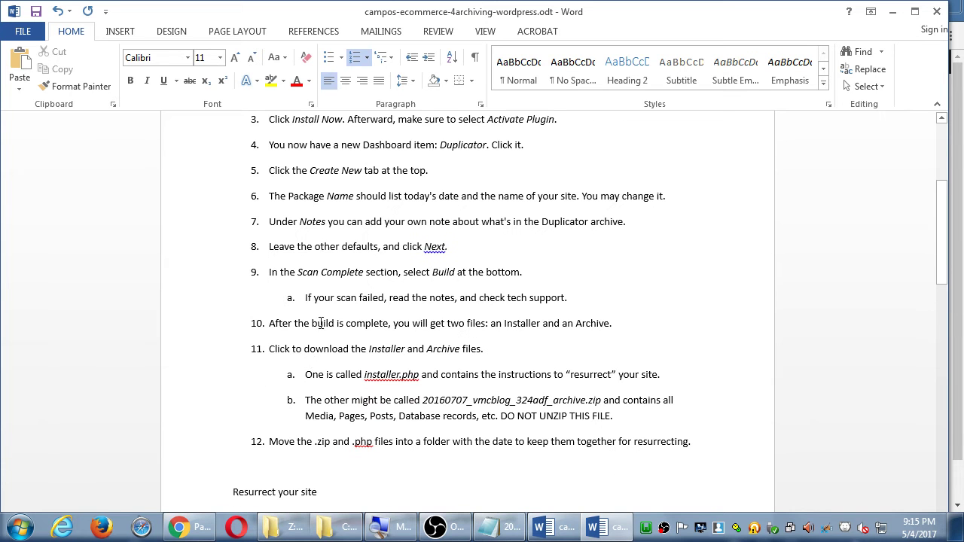
left_click_drag(513, 325, 610, 325)
scroll(595, 316, "down", 1)
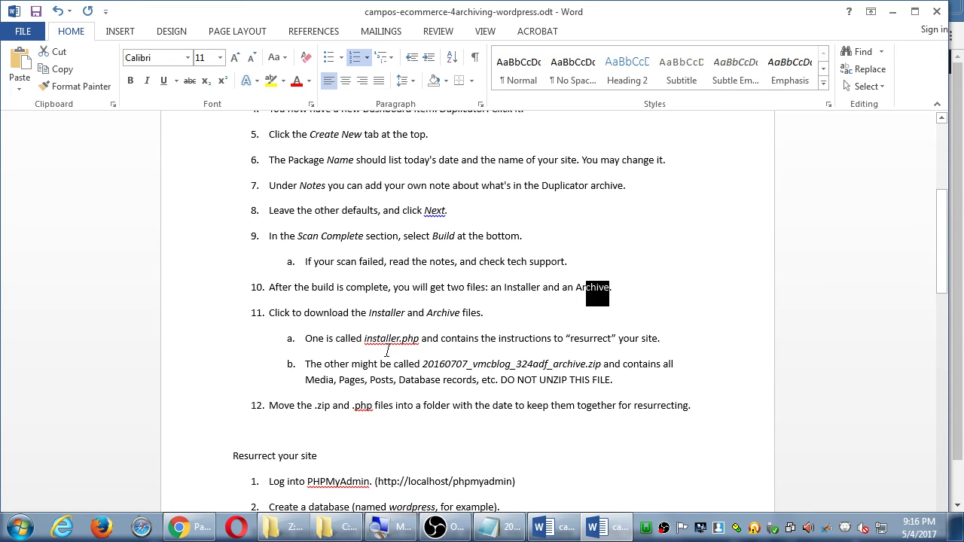
left_click(562, 339)
left_click_drag(429, 364, 558, 363)
double_click(595, 364)
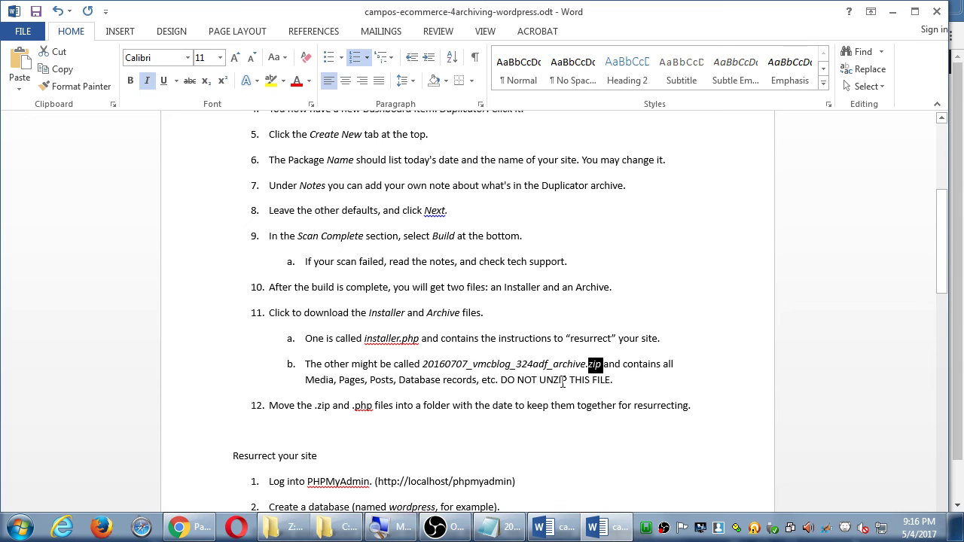
double_click(559, 381)
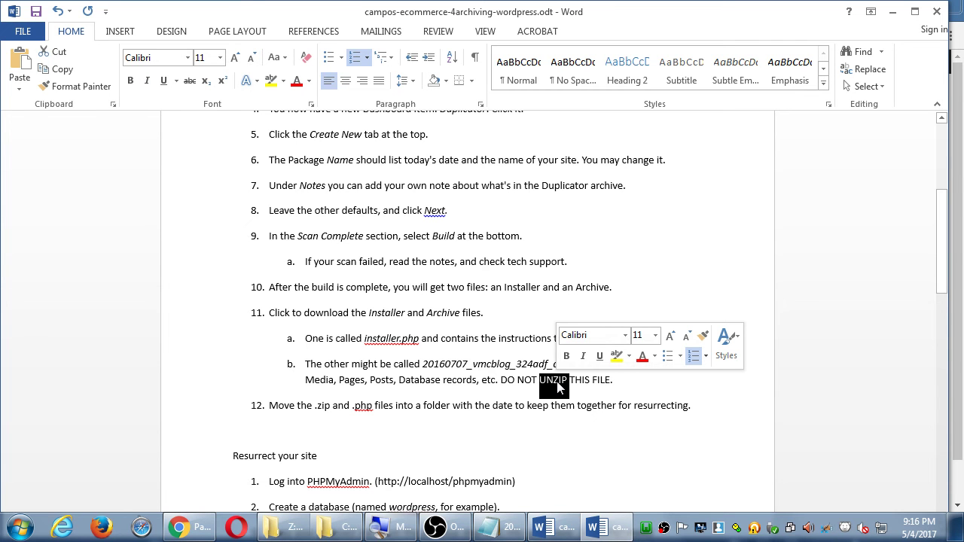
left_click_drag(365, 339, 418, 339)
Highlight the download instructions in steps 11–12, then download installer.php from the package page
scroll(430, 364, "down", 2)
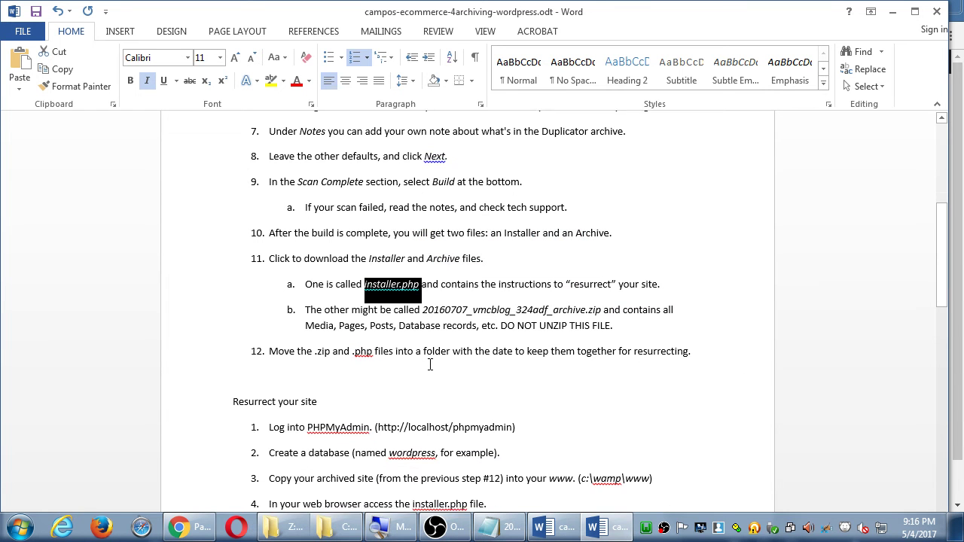
scroll(430, 365, "down", 2)
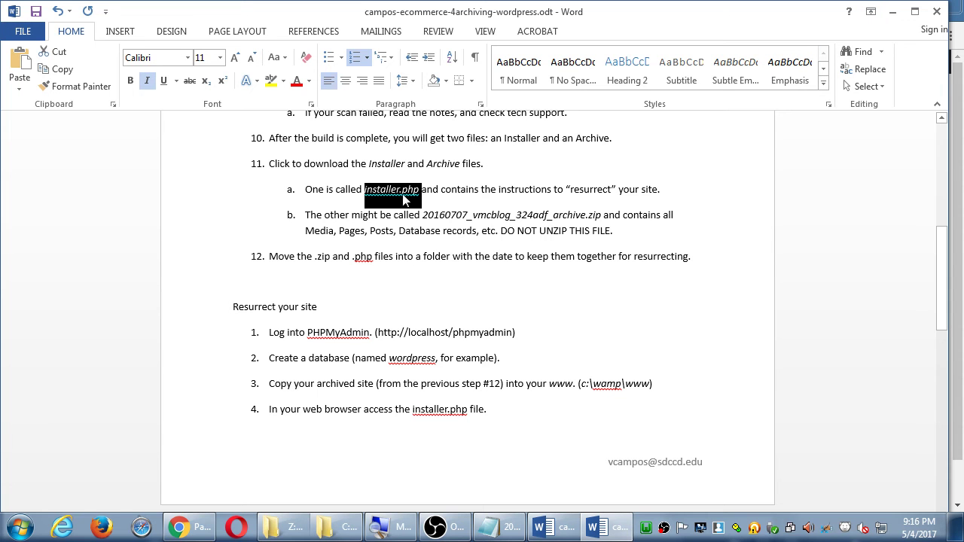
left_click_drag(293, 165, 433, 159)
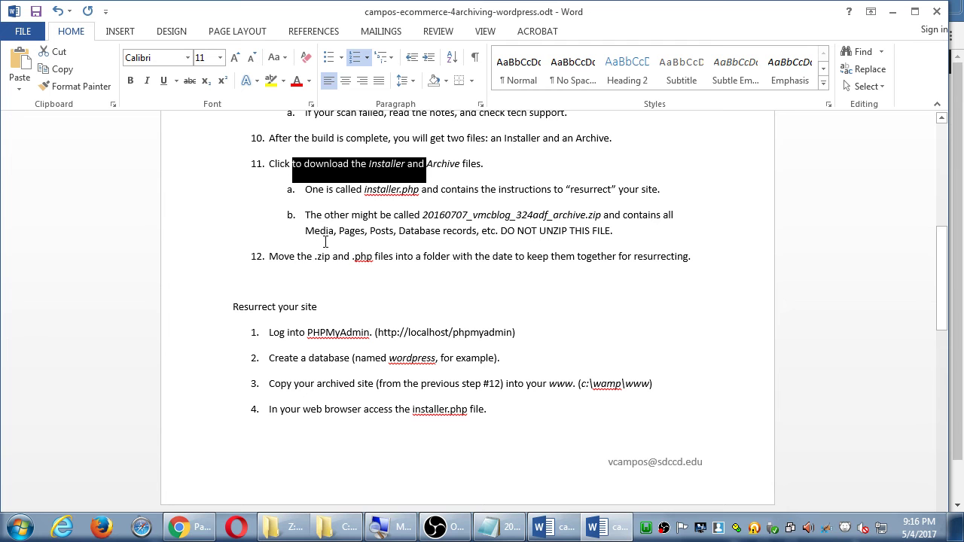
left_click_drag(297, 257, 375, 257)
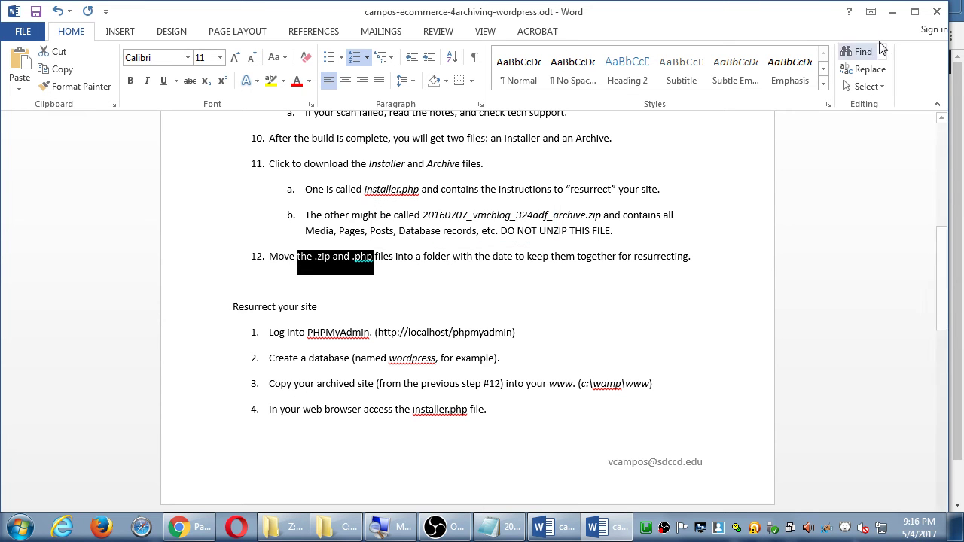
left_click(892, 12)
left_click(464, 290)
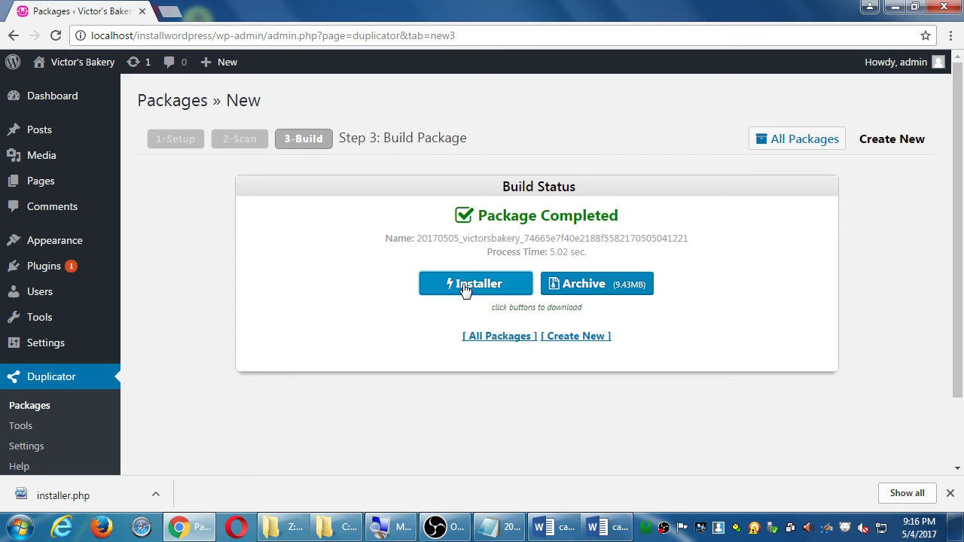
Download the 20170505_victorsbakery archive zip, then show the Windows desktop
left_click(571, 283)
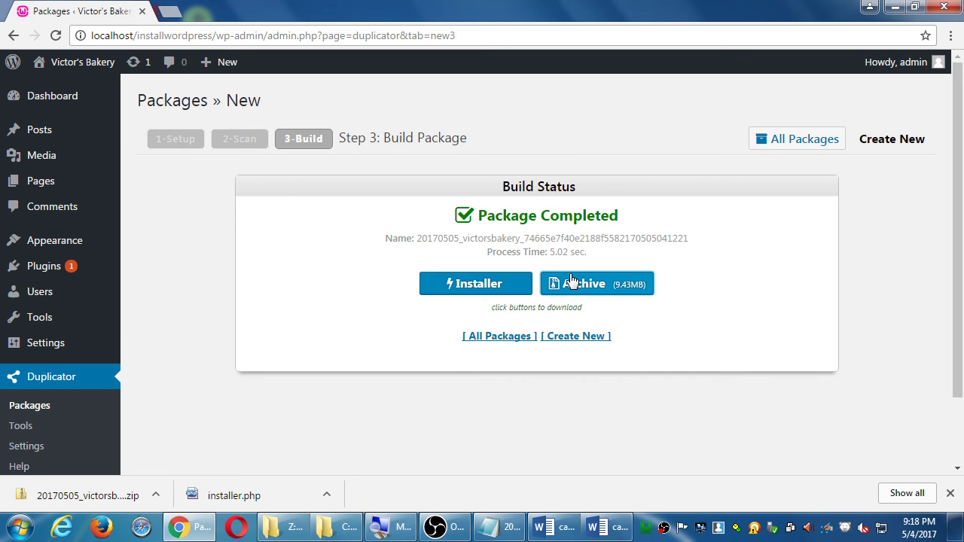
key("super+d")
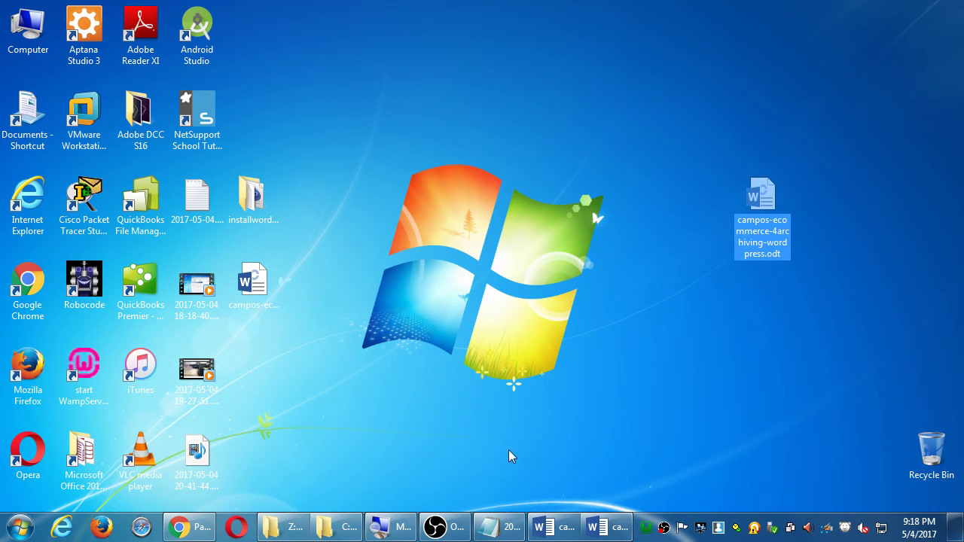
Show the downloaded zip in its Desktop folder in Explorer and select it together with installer.php
left_click(190, 527)
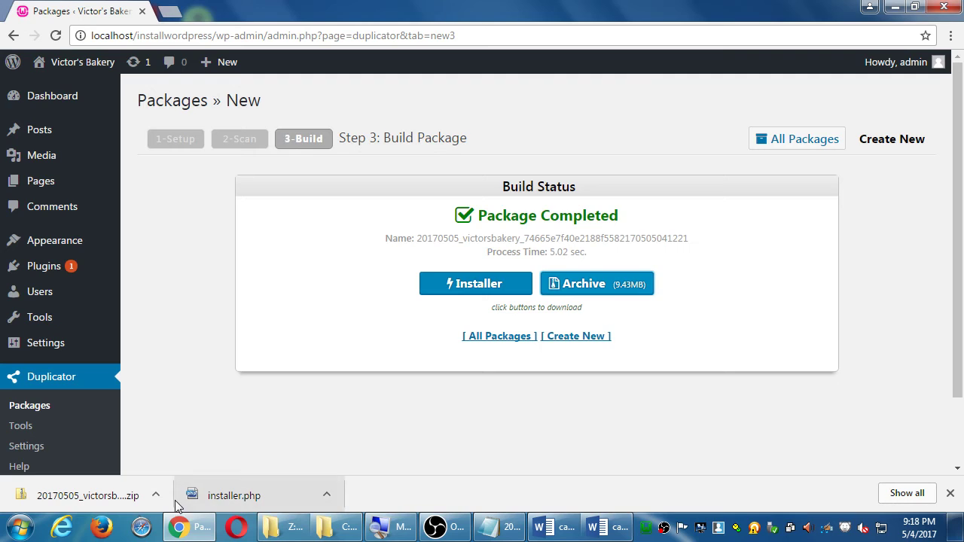
left_click(156, 495)
left_click(190, 446)
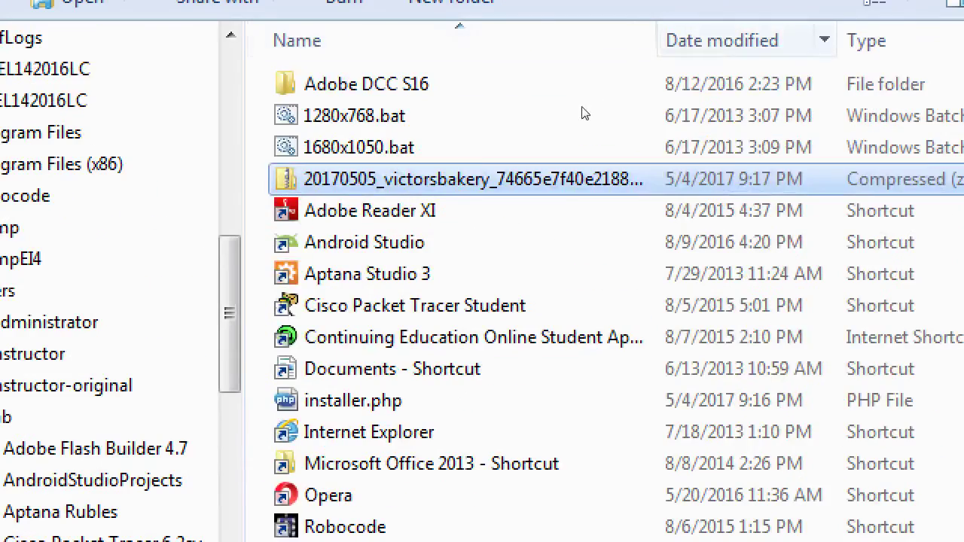
key("ctrl+plus")
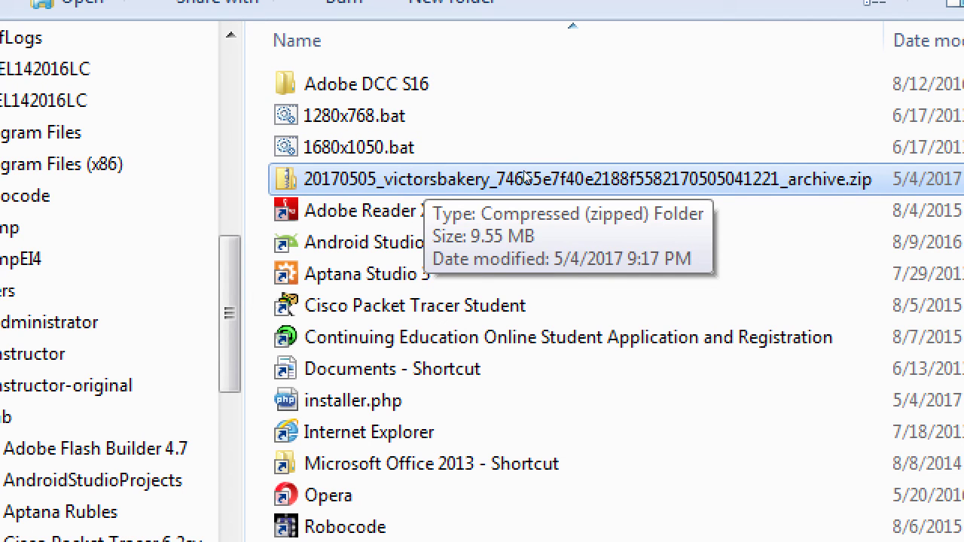
left_click(392, 401, "ctrl")
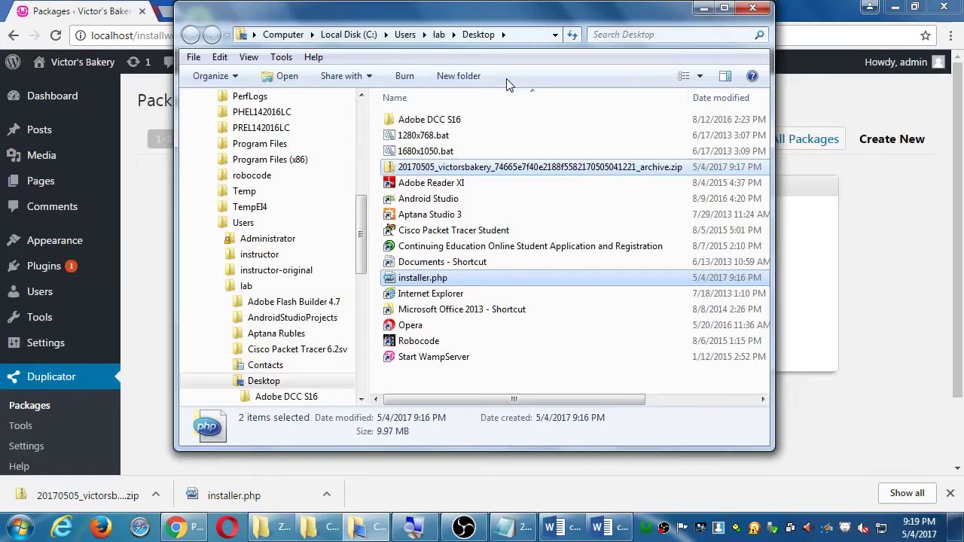
Create a new empty folder on the Desktop named 2017-05-04
left_click(462, 77)
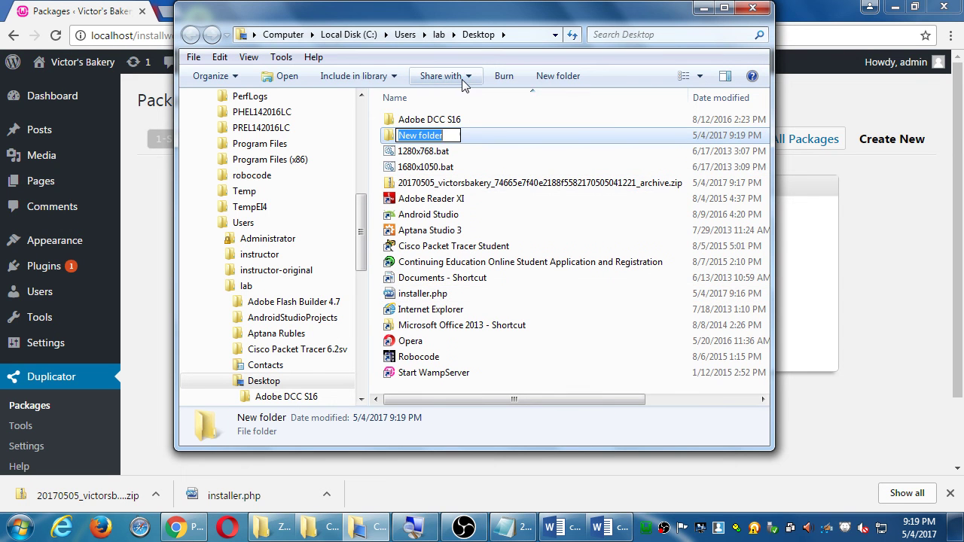
type("2017-0")
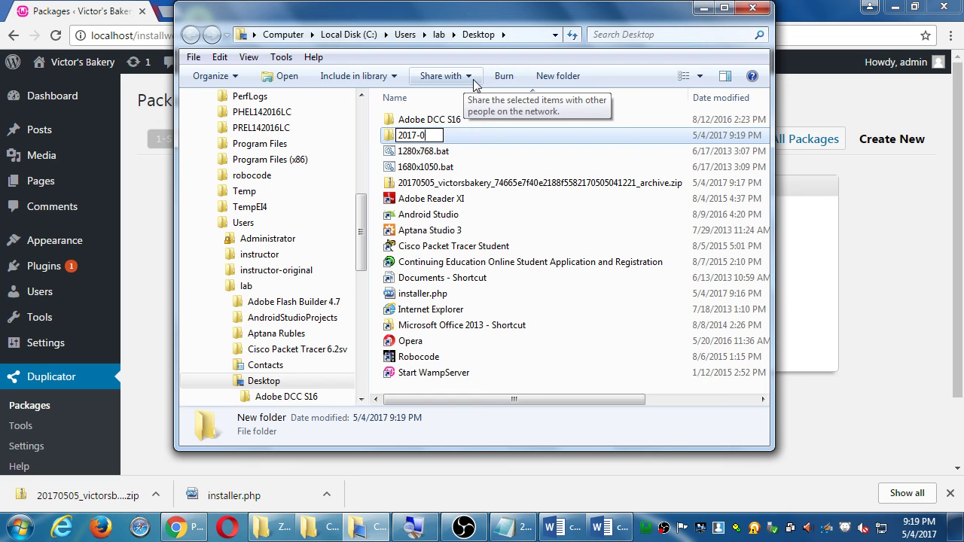
type("5-04")
key("Return")
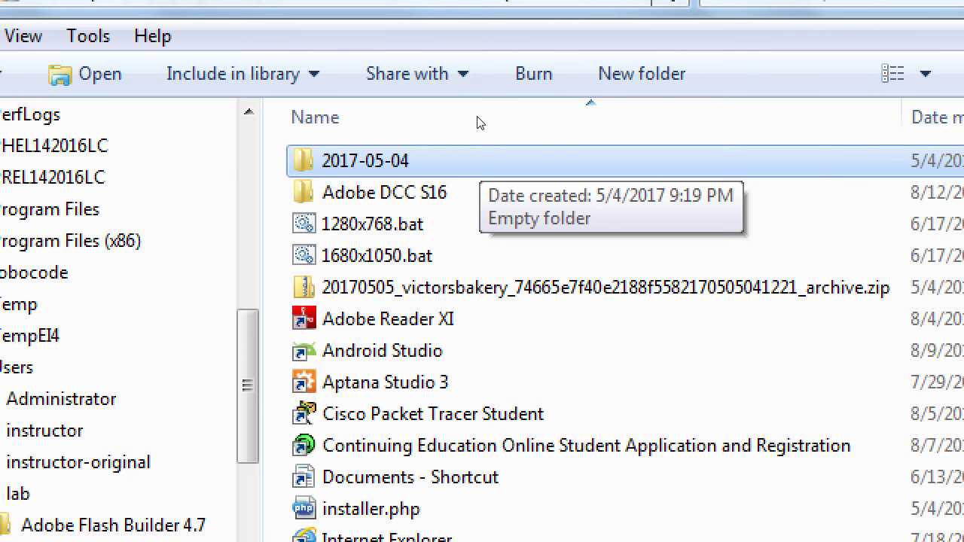
Rename the folder to 2017-05-04 after slash-separated dates are rejected, then select the victorsbakery zip
key("F2")
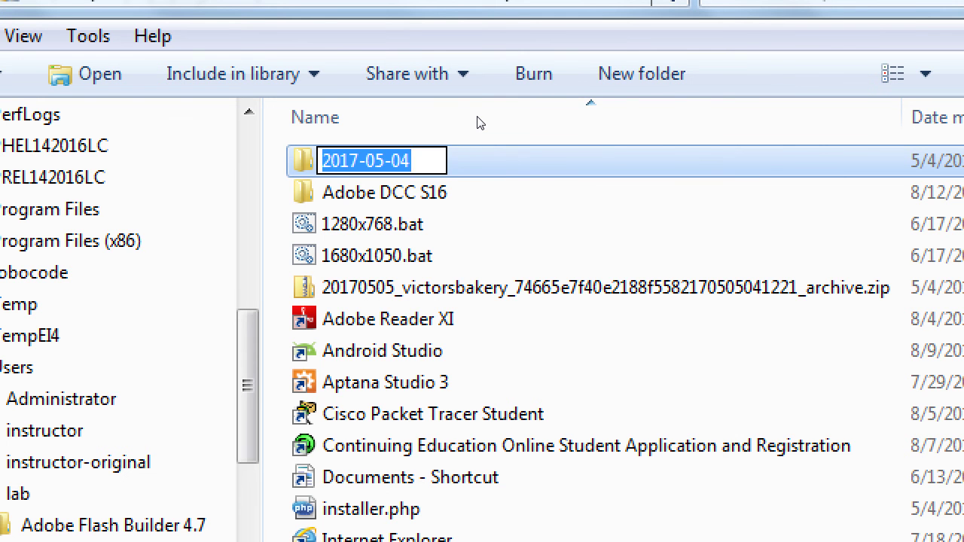
type("5")
key("slash")
type("4")
key("BackSpace")
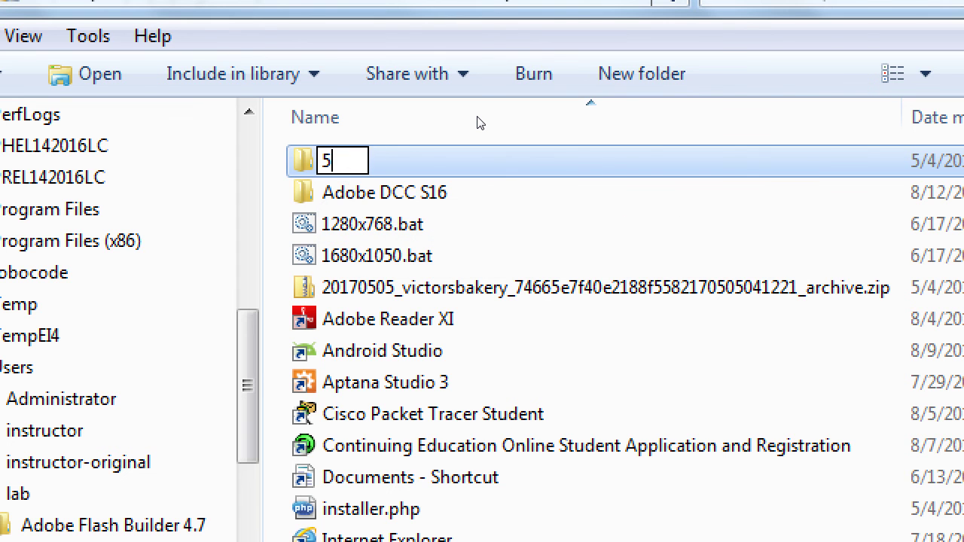
type("-4-17")
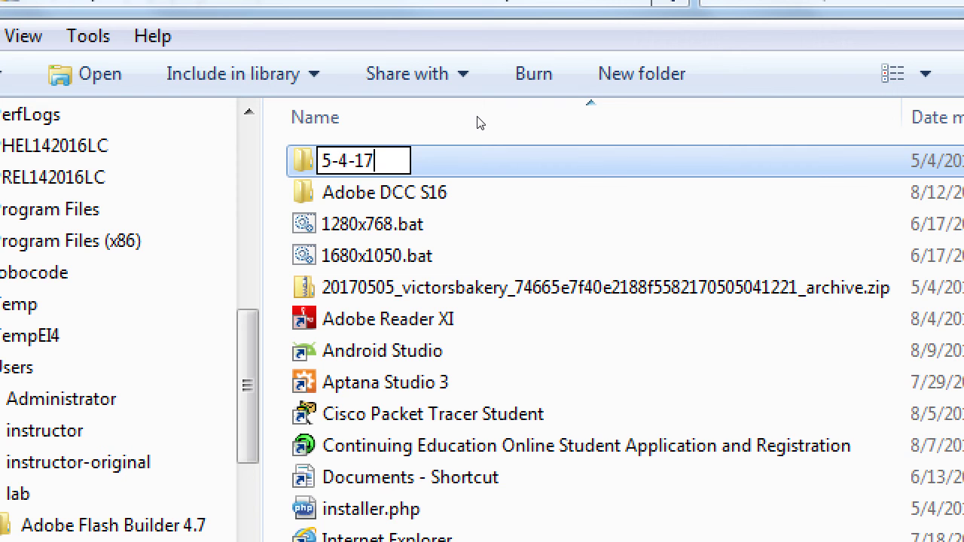
key("BackSpace")
key("BackSpace")
key("BackSpace")
key("BackSpace")
key("BackSpace")
key("BackSpace")
type("2017-05-")
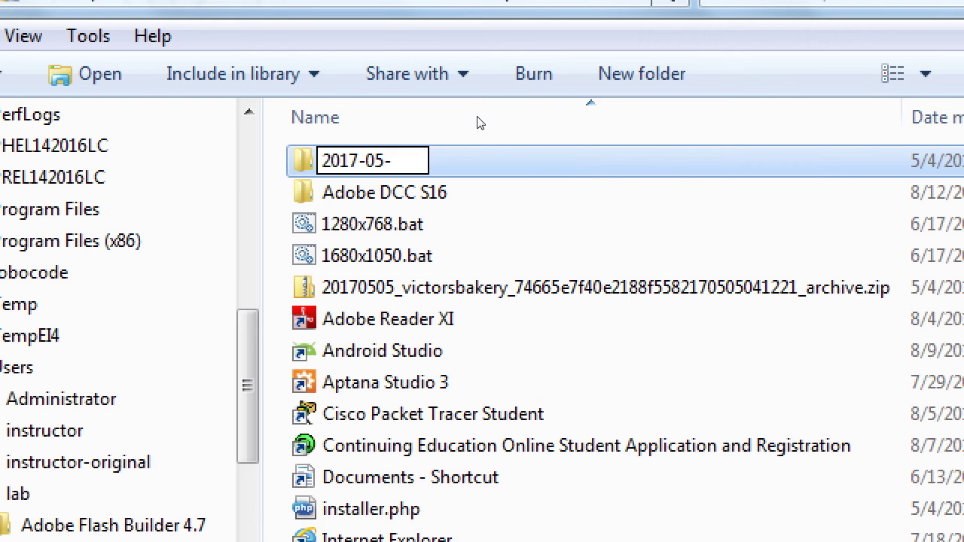
type("04")
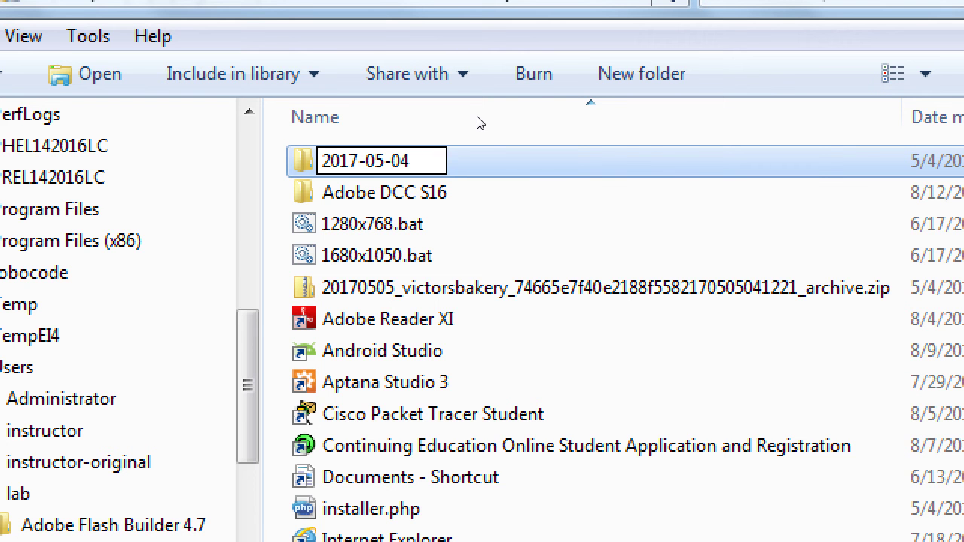
key("Return")
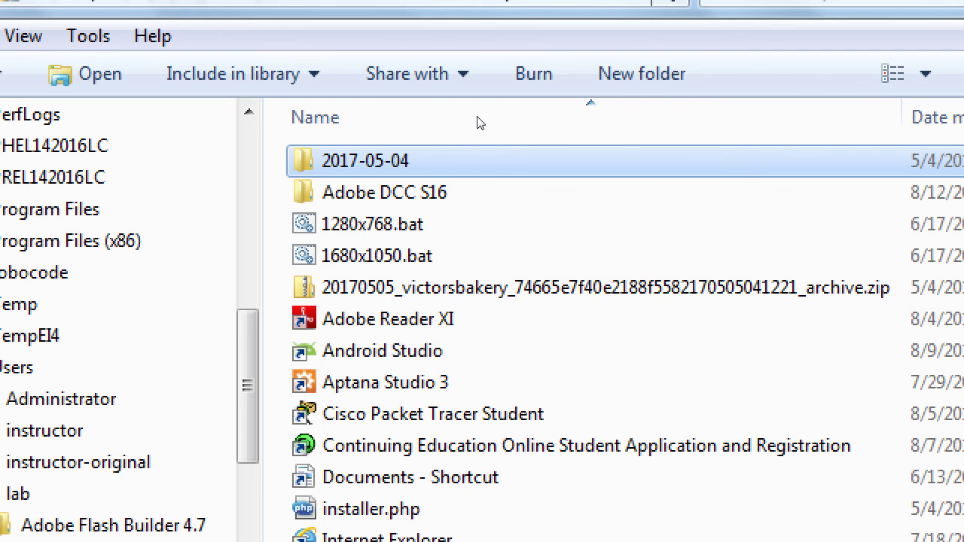
left_click(422, 288)
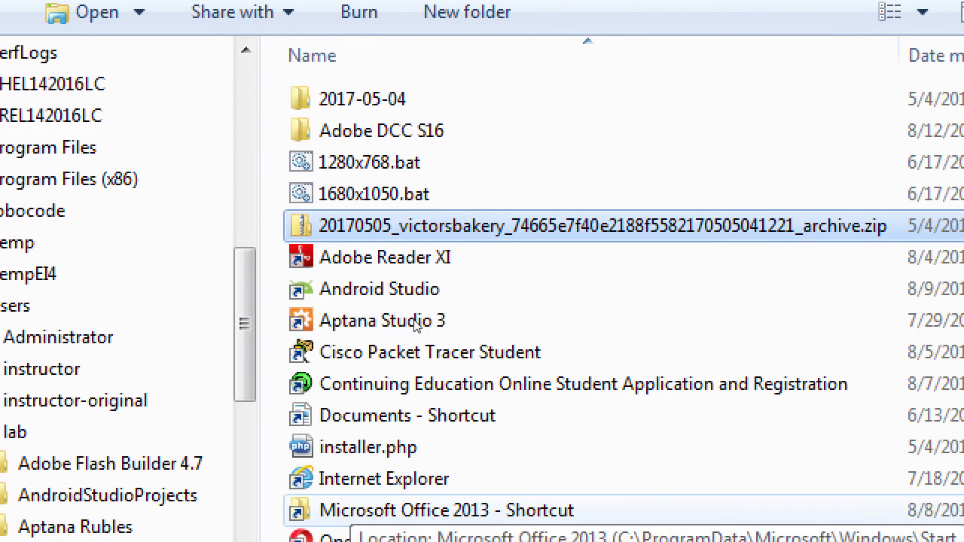
Move the victorsbakery zip archive and installer.php into the 2017-05-04 folder
key("i")
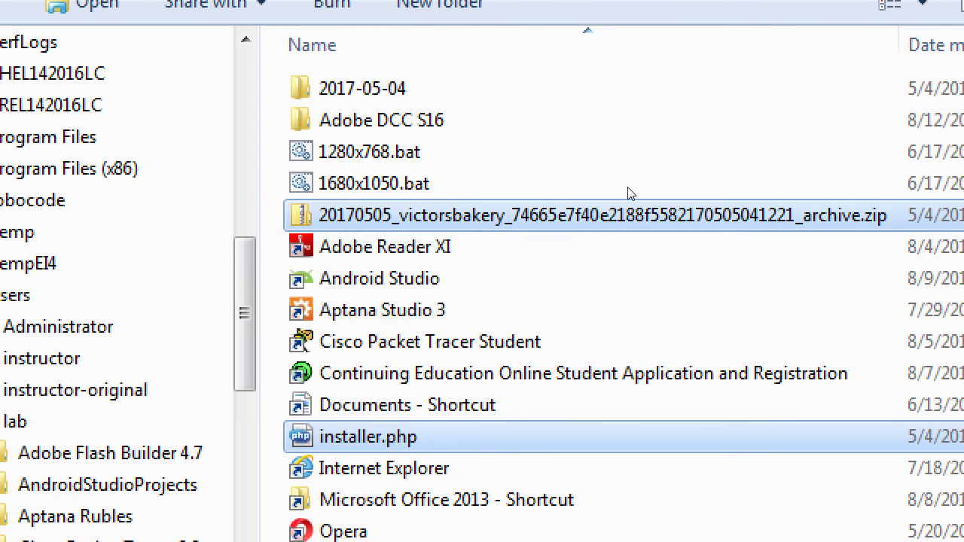
left_click_drag(367, 437, 404, 94)
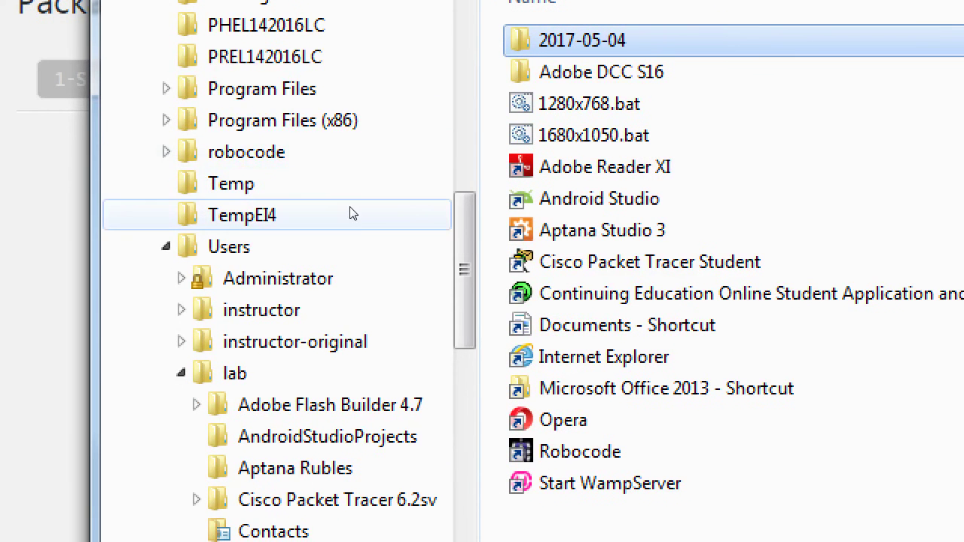
scroll(312, 218, "down", 10)
scroll(357, 318, "down", 1)
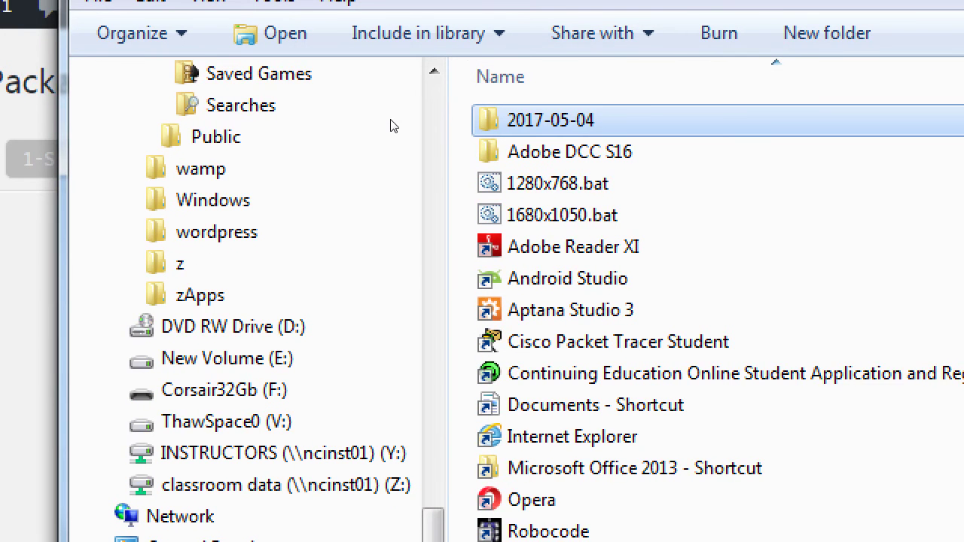
left_click_drag(528, 121, 264, 261)
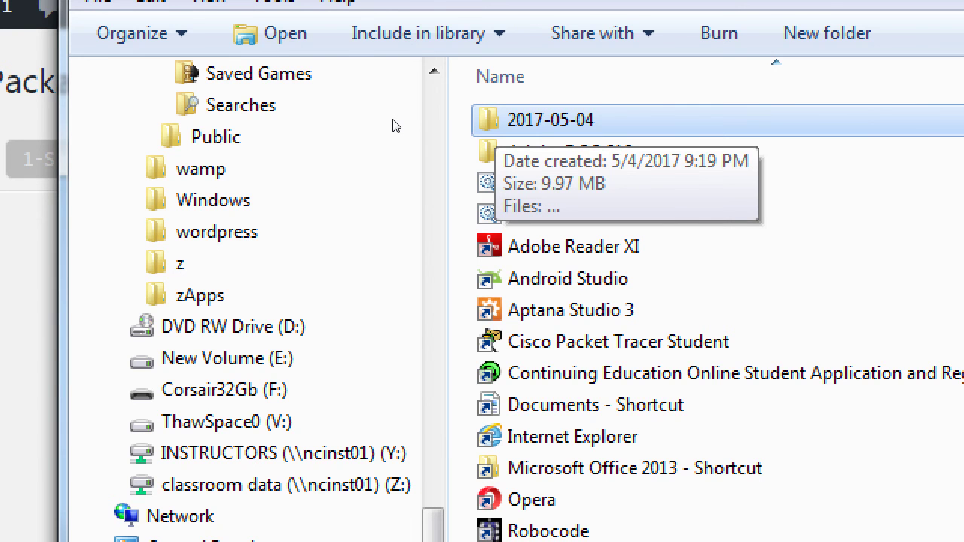
Open the 2017-05-04 folder to confirm it holds both files
key("Return")
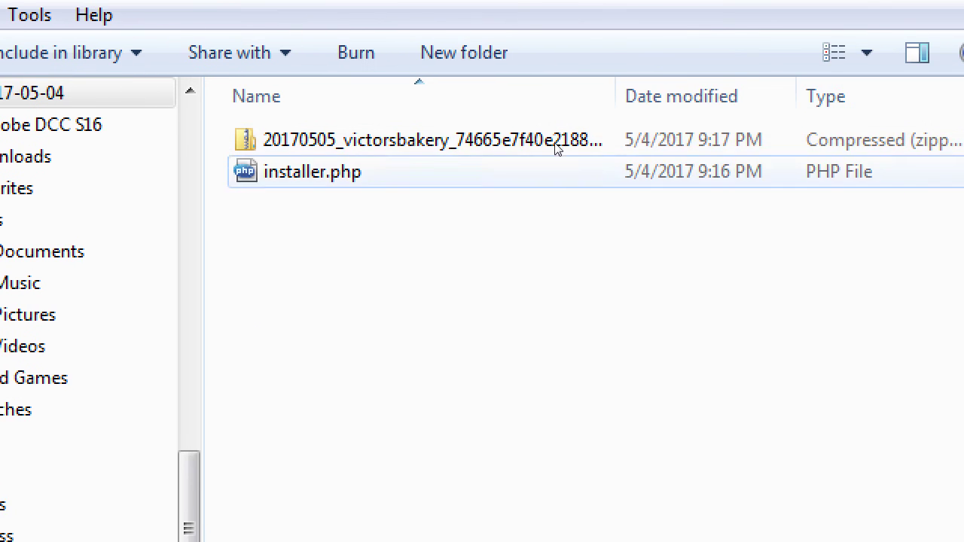
left_click_drag(430, 219, 315, 119)
left_click(476, 195)
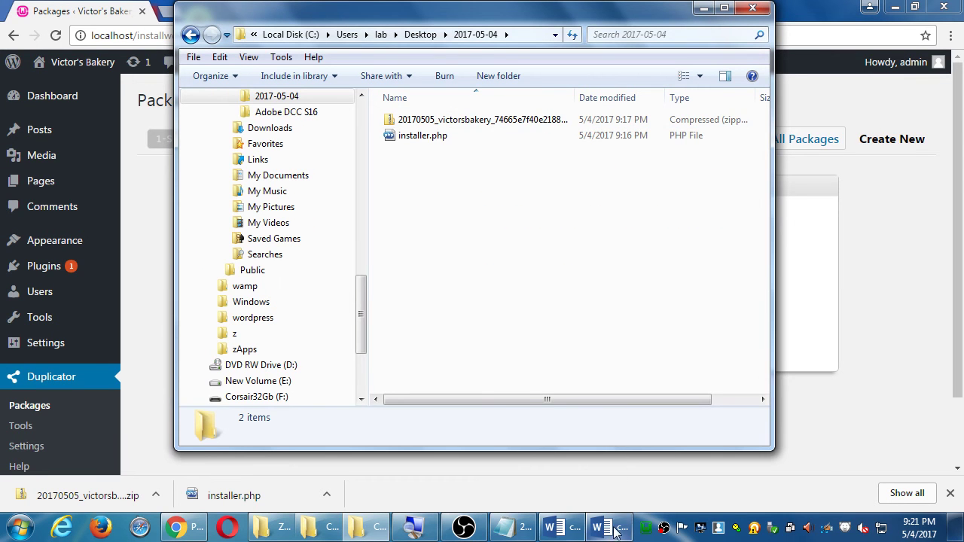
Bring the Word instructions document forward and read through its steps
left_click(611, 526)
scroll(569, 381, "down", 3)
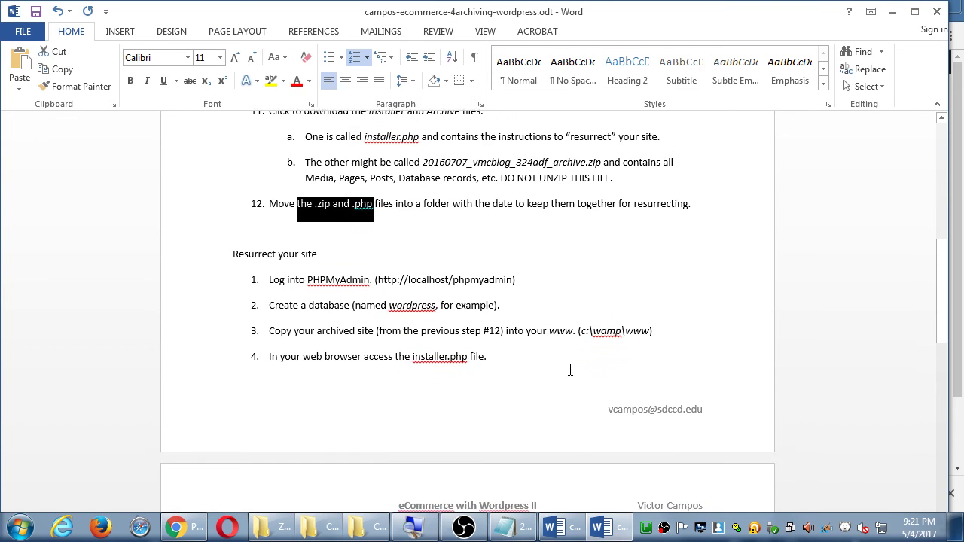
left_click_drag(355, 243, 448, 295)
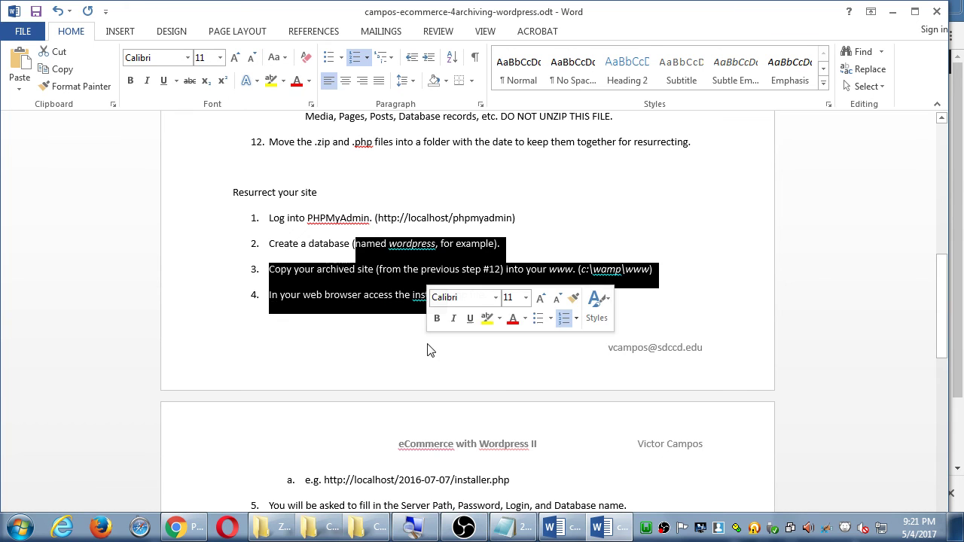
scroll(495, 400, "down", 3)
scroll(495, 399, "down", 1)
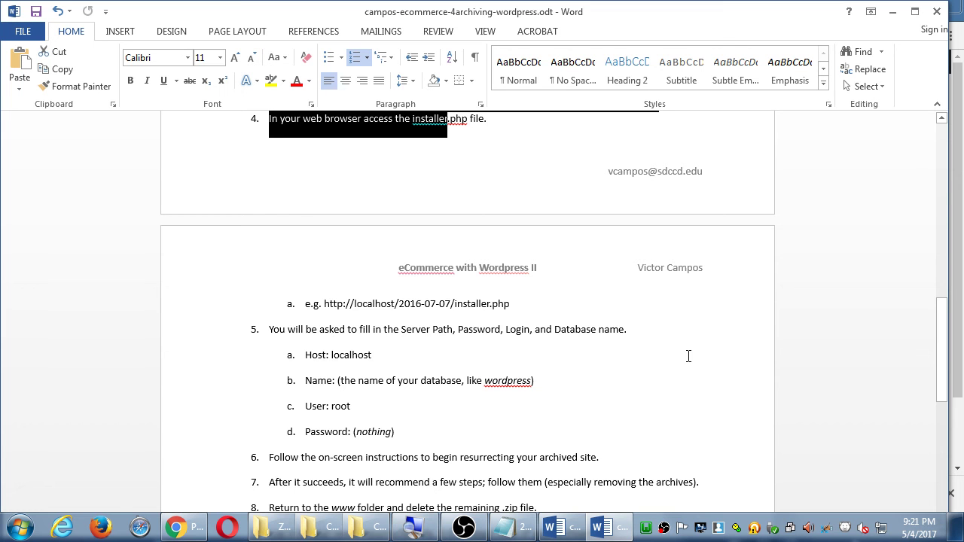
Close the instructions document without saving its changes
left_click(806, 273)
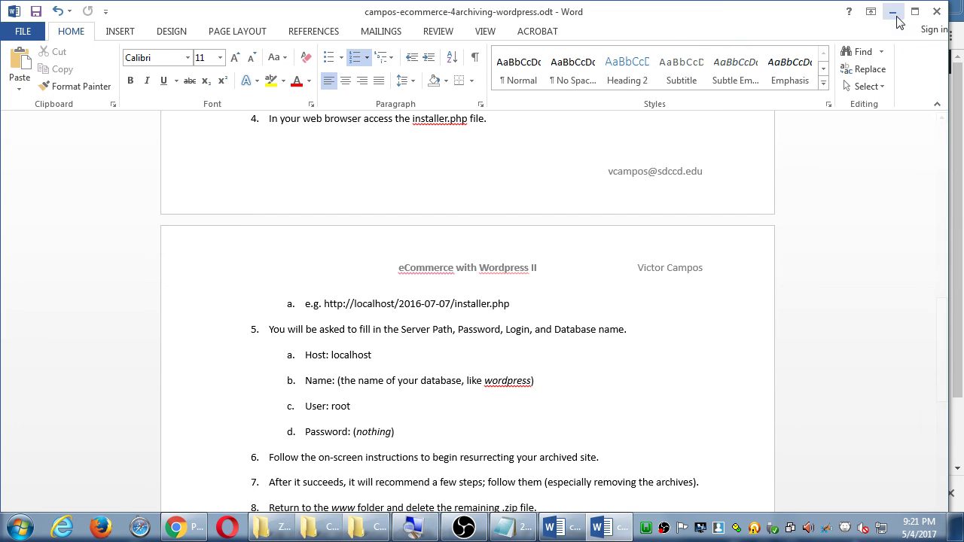
left_click(937, 12)
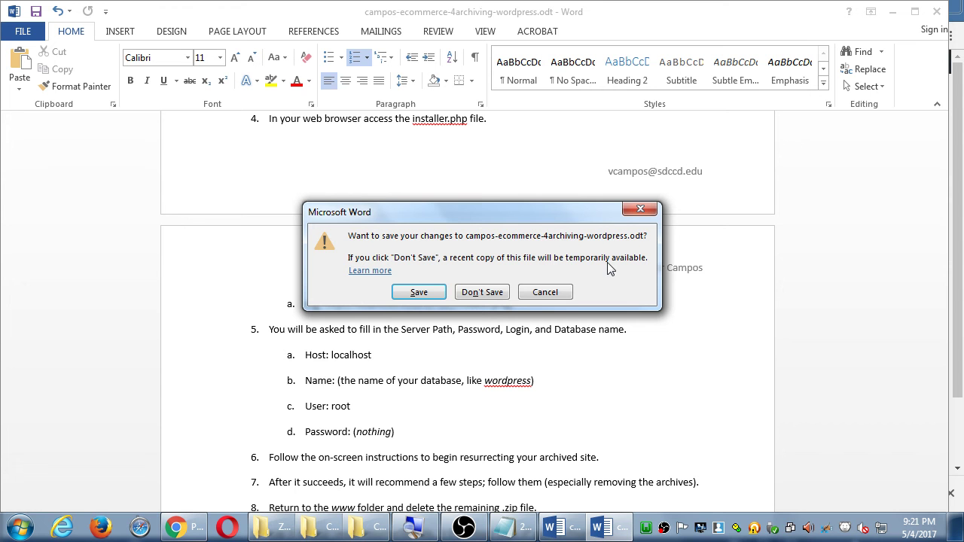
left_click(491, 294)
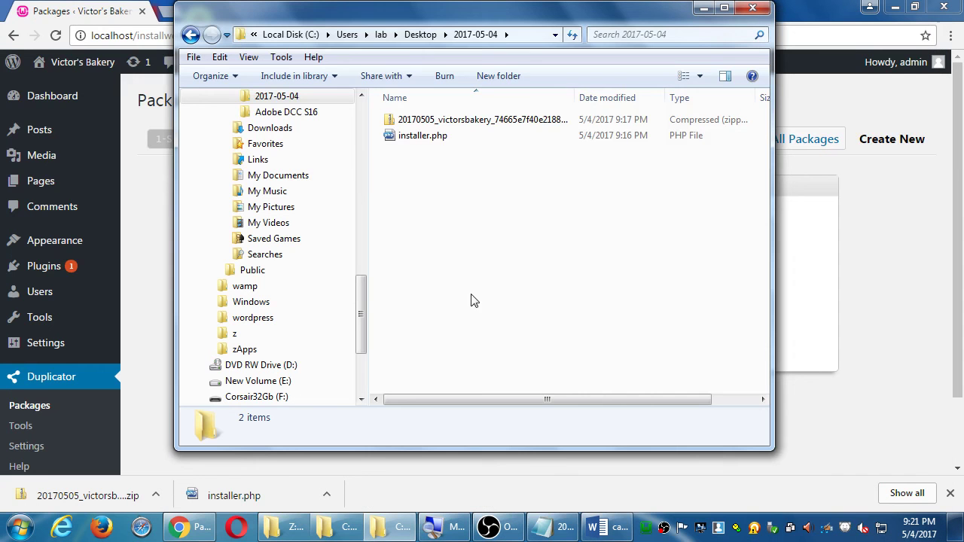